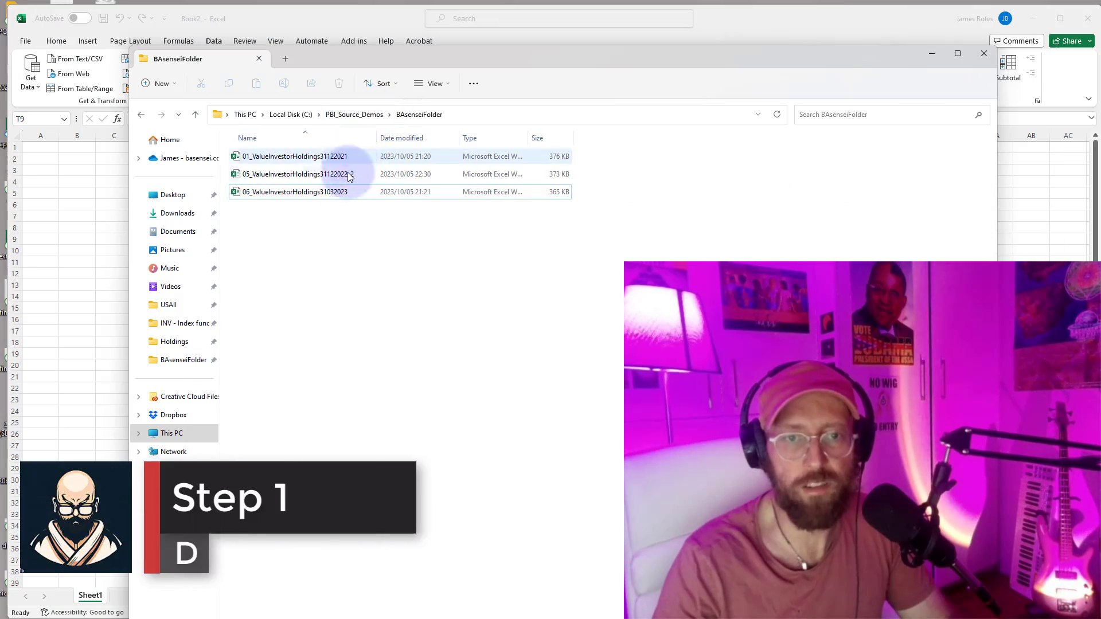
Import the folder C:\PBI_Source_Demos\BAsenseiFolder as a data source in the Excel workbook and open it for transformation in Power Query.
click(100, 214)
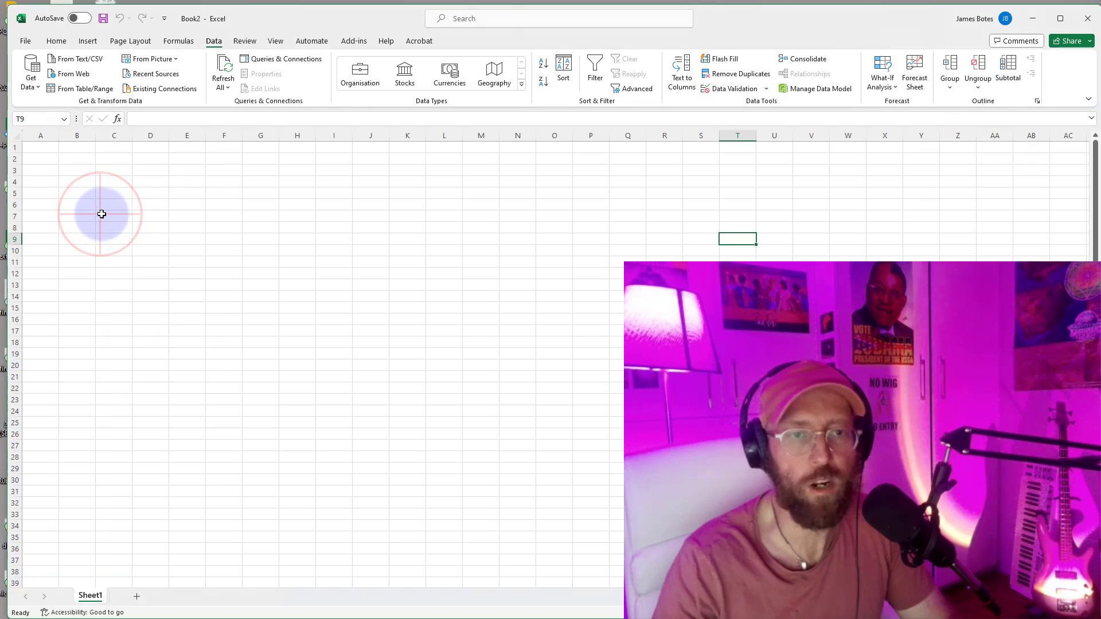
click(180, 39)
click(213, 41)
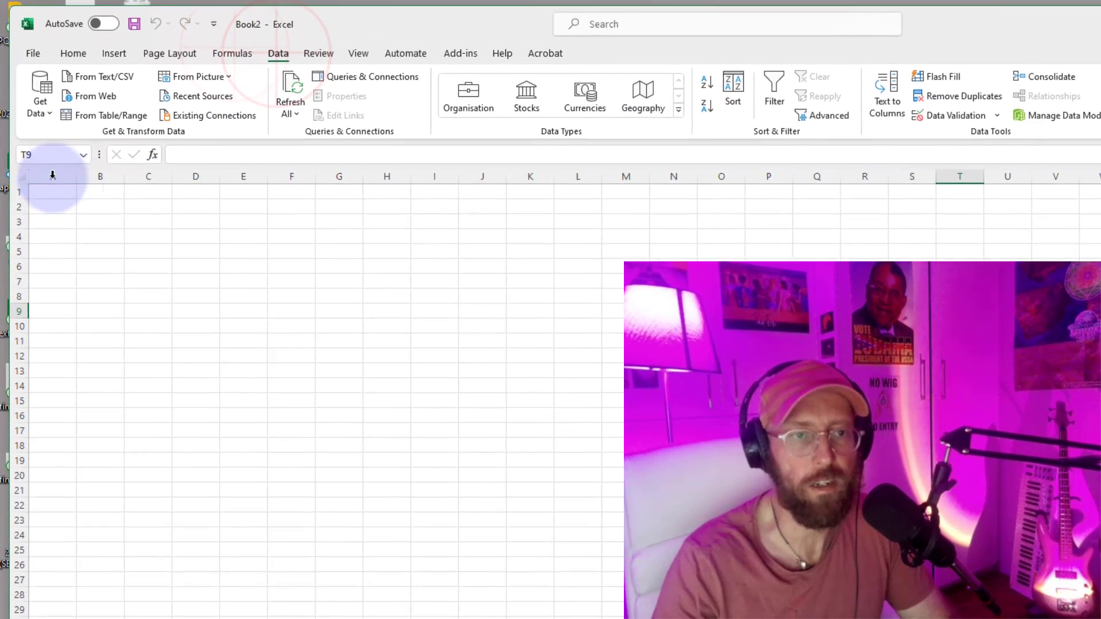
click(43, 115)
mouse_move(79, 143)
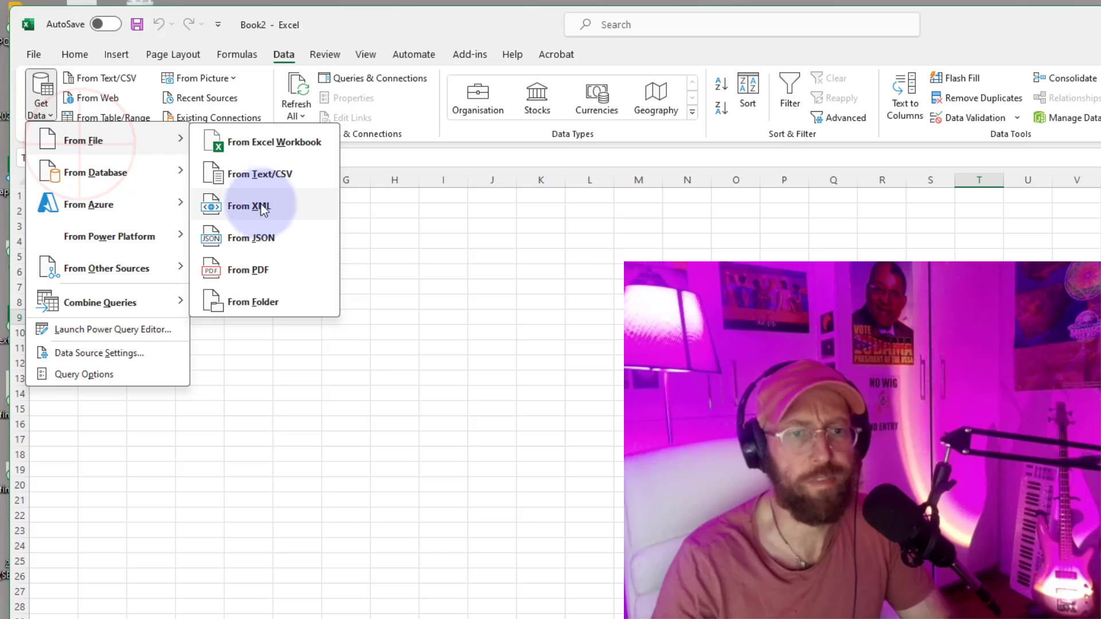
click(259, 299)
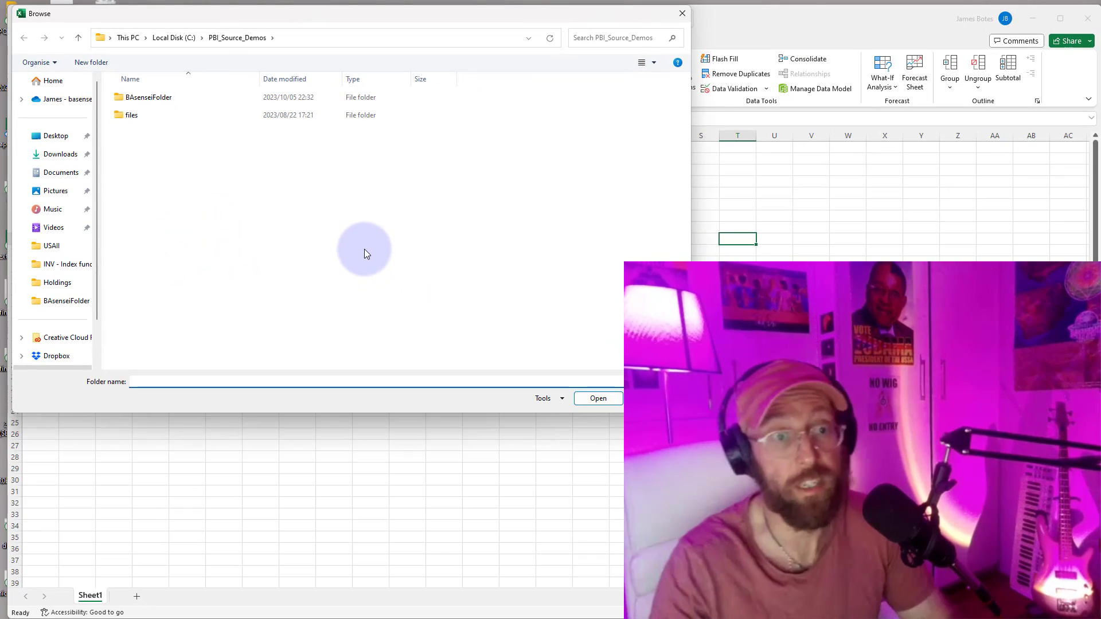
click(150, 98)
click(596, 399)
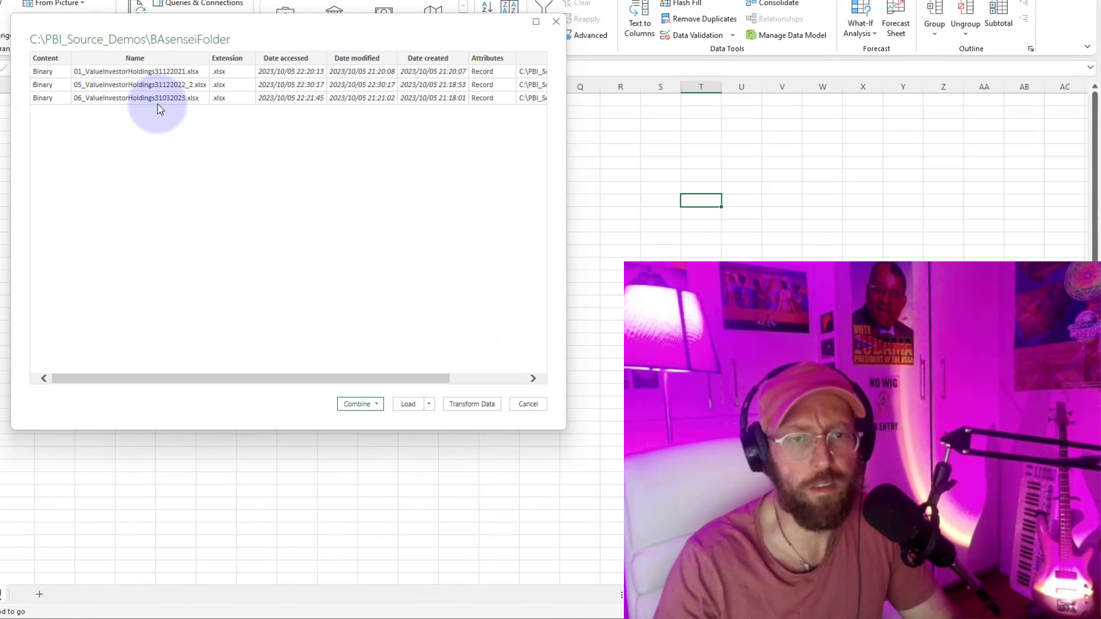
click(471, 405)
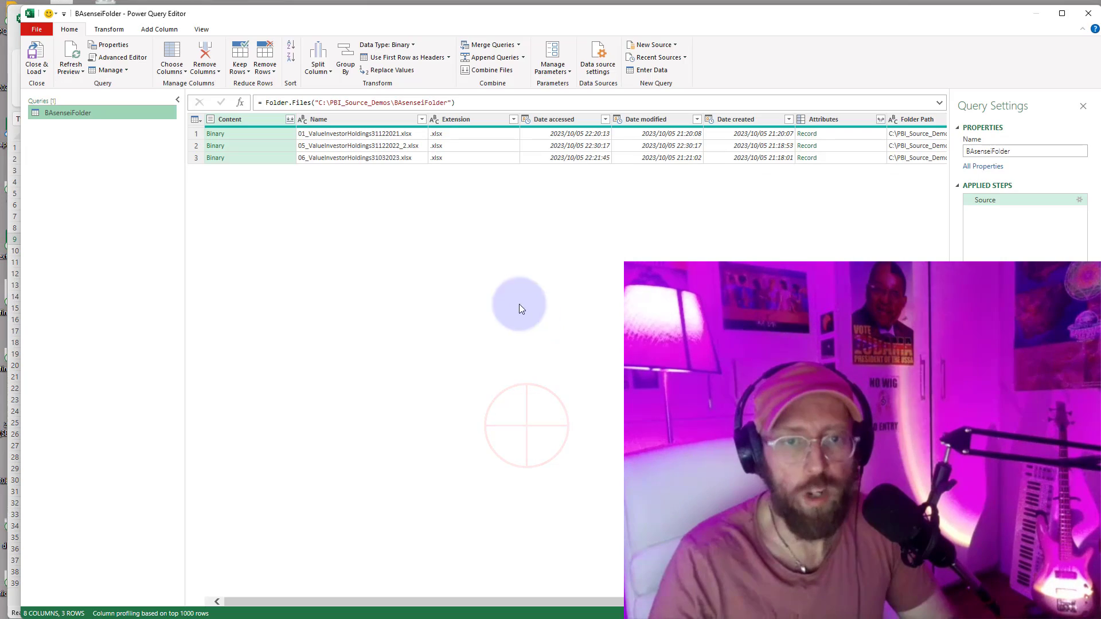
Examine the binary files in the Content column by previewing each of the workbooks listed in the folder.
click(252, 134)
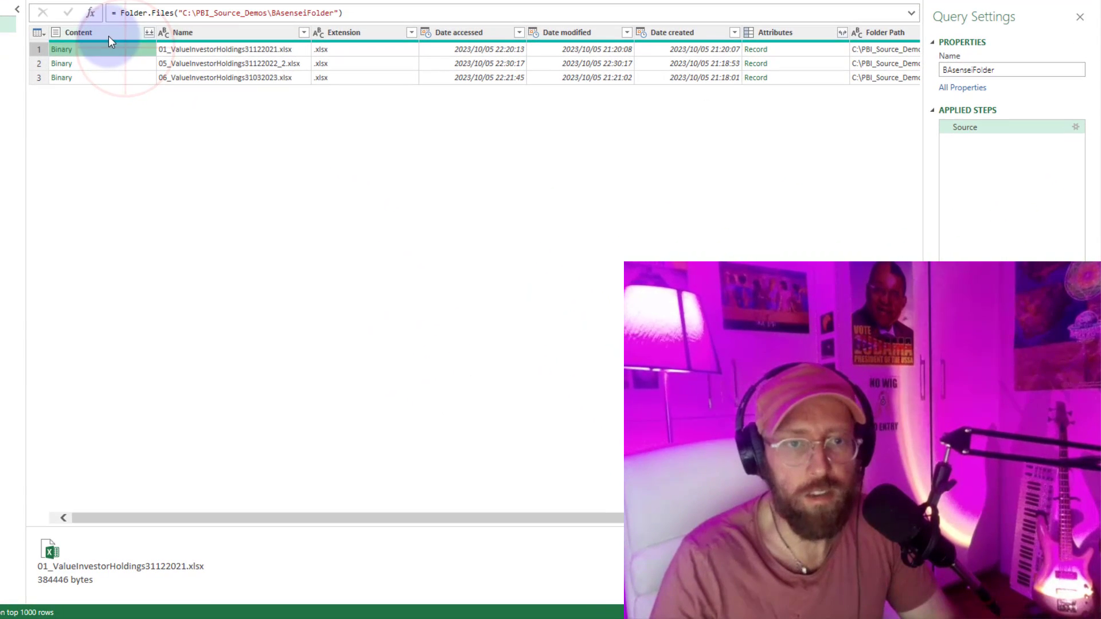
click(119, 61)
click(103, 50)
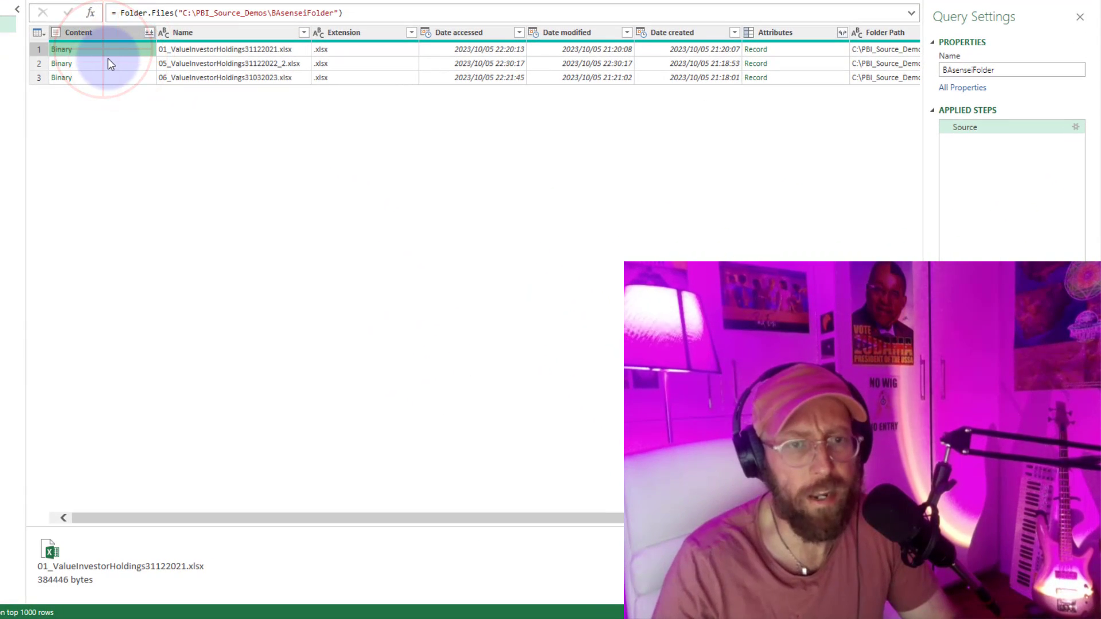
click(110, 65)
click(109, 80)
click(106, 64)
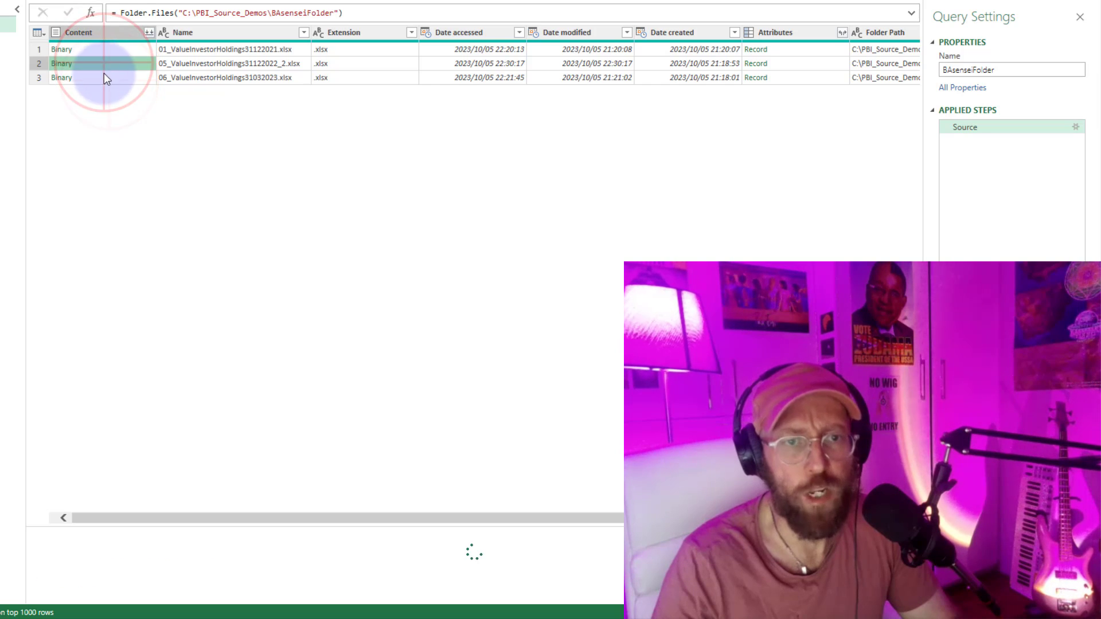
click(105, 51)
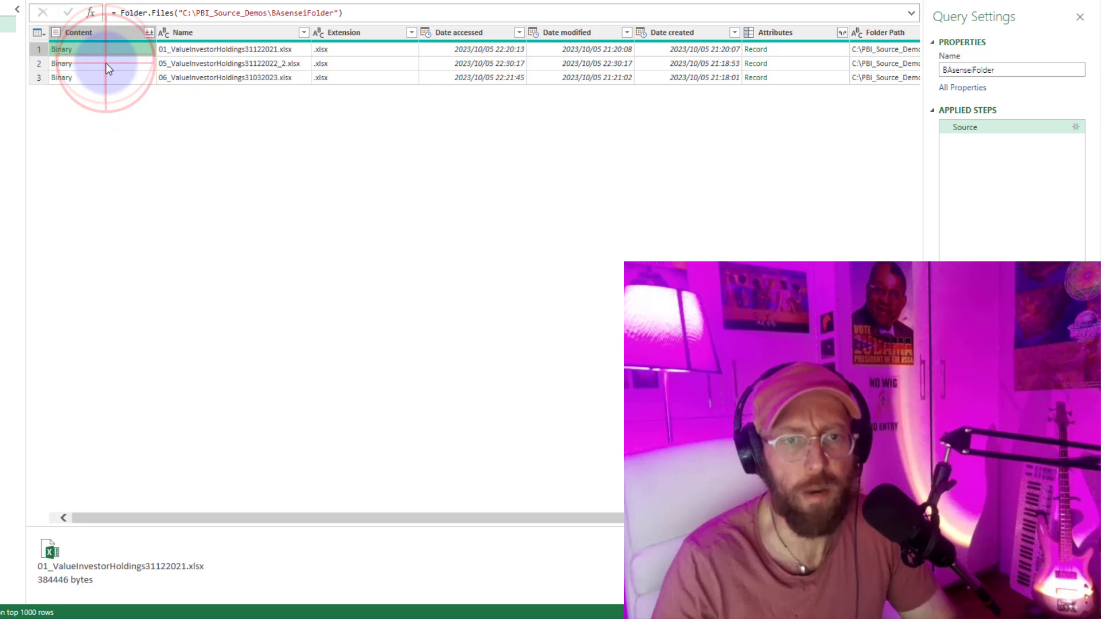
click(108, 65)
click(105, 49)
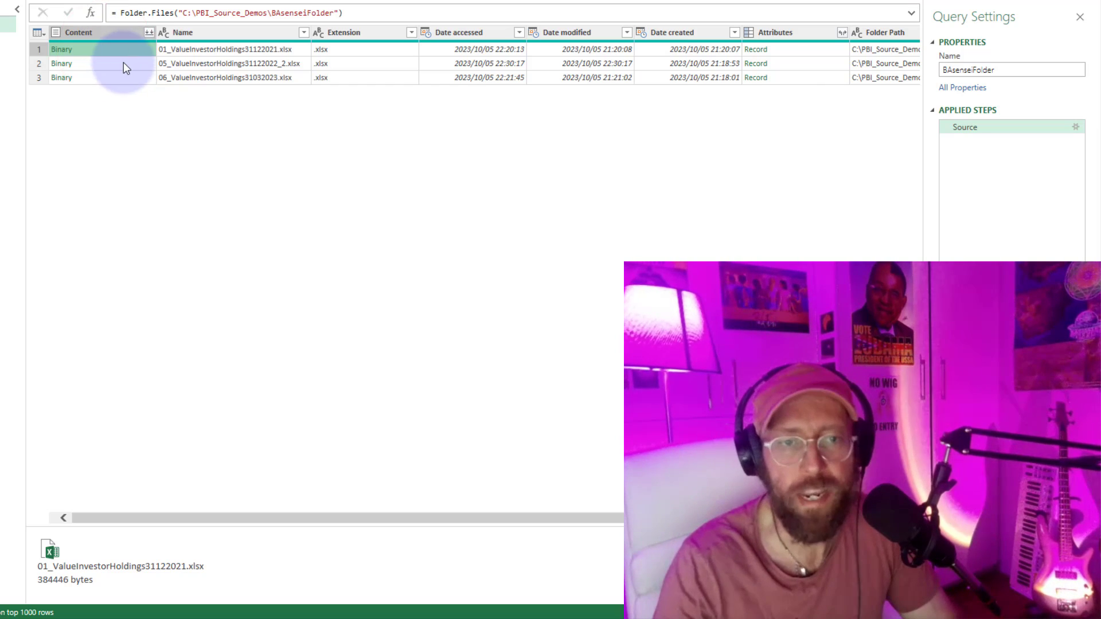
click(123, 63)
click(131, 77)
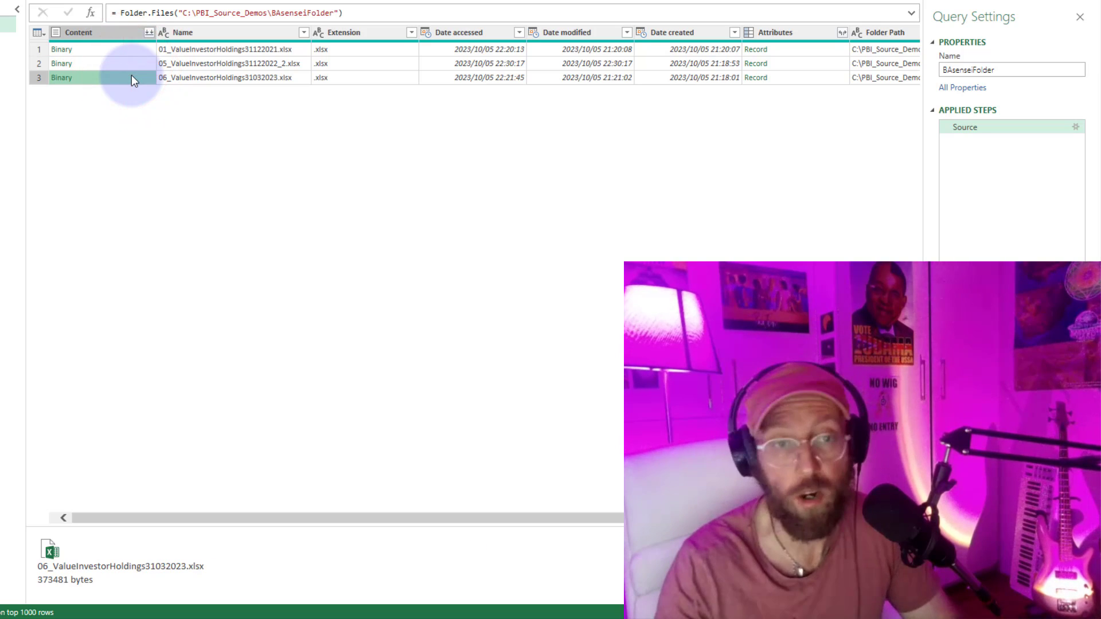
Open the binary of 05_ValueInvestorHoldings31122022_2.xlsx and examine its Data table in an enlarged preview.
click(61, 64)
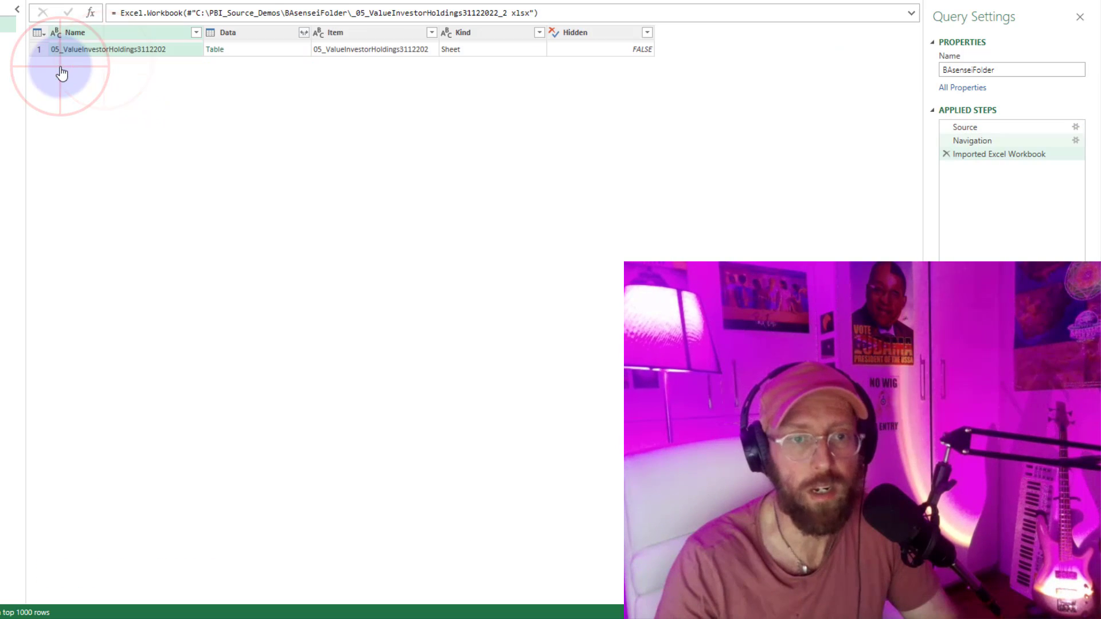
click(166, 58)
click(247, 53)
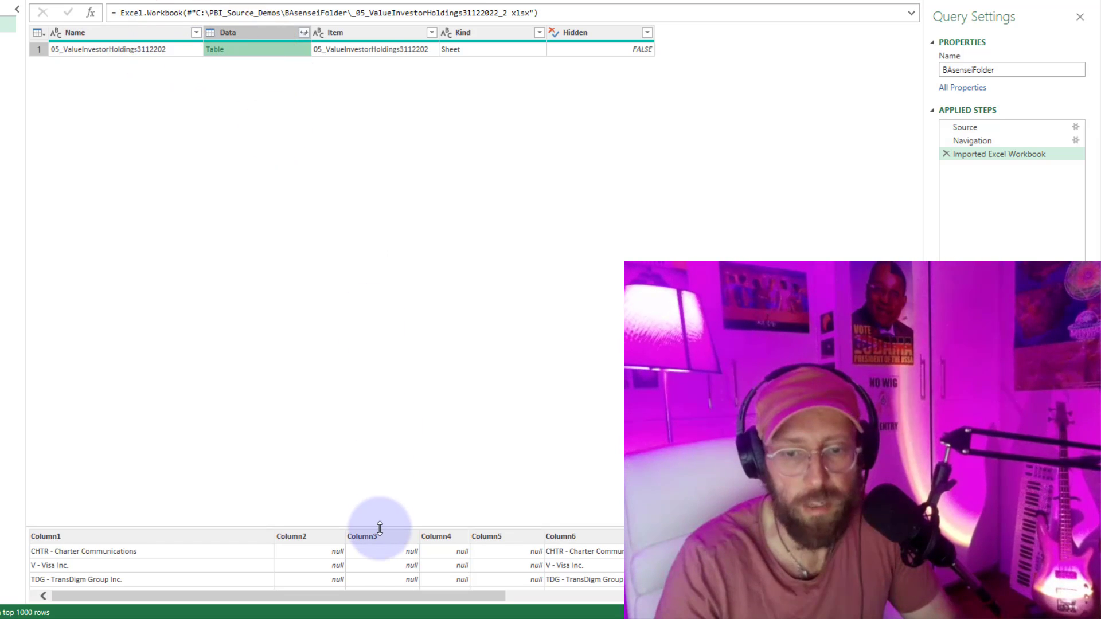
drag(380, 527, 375, 224)
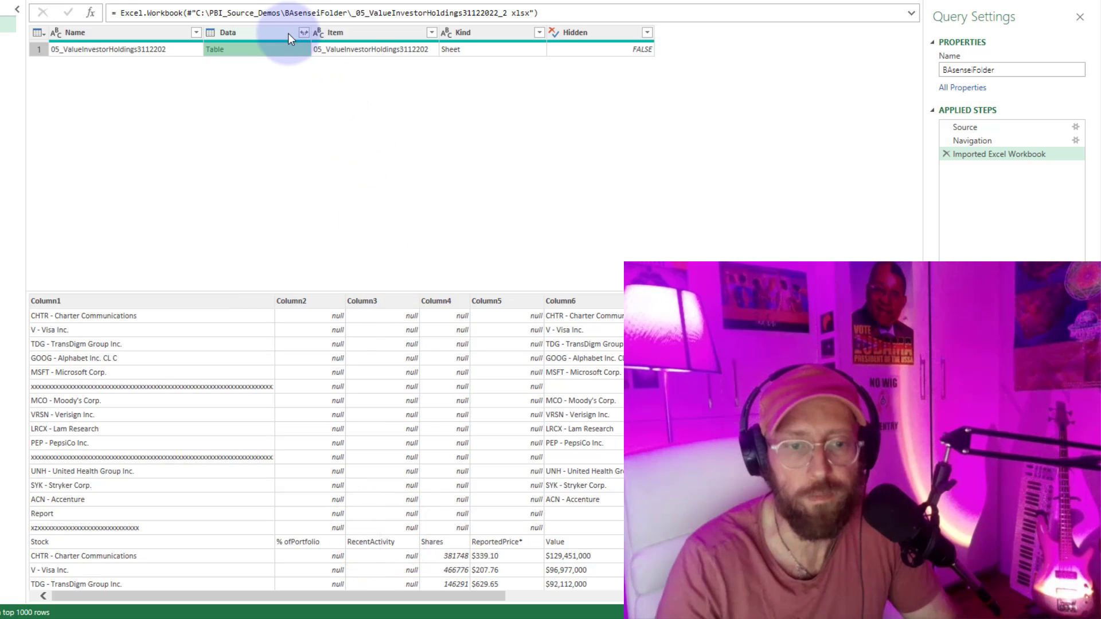
click(280, 50)
drag(342, 294, 337, 210)
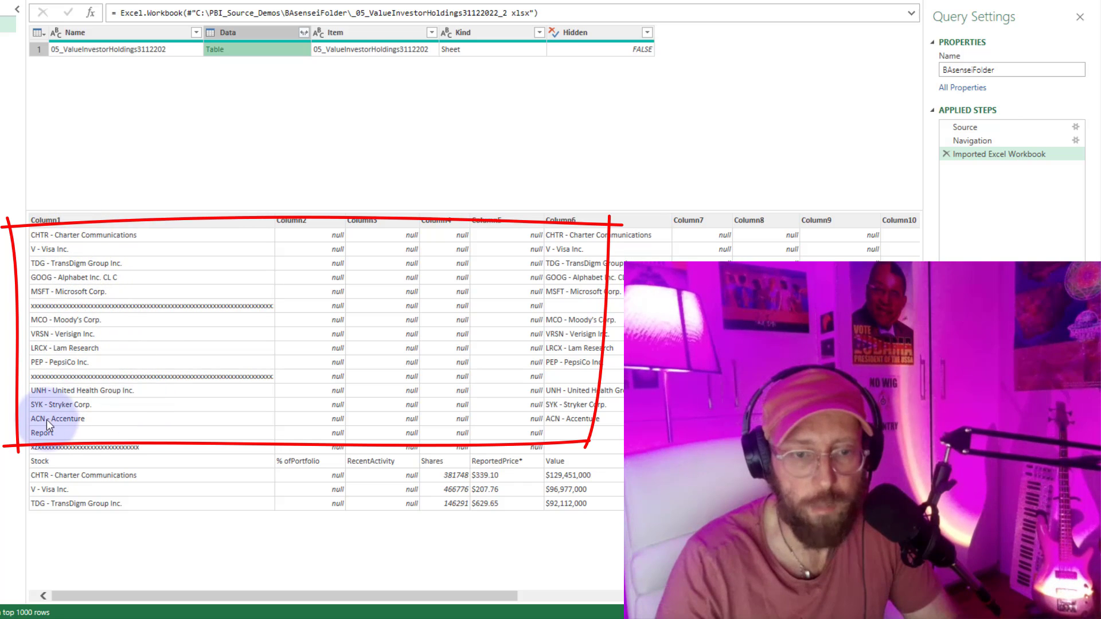
key(Escape)
click(317, 89)
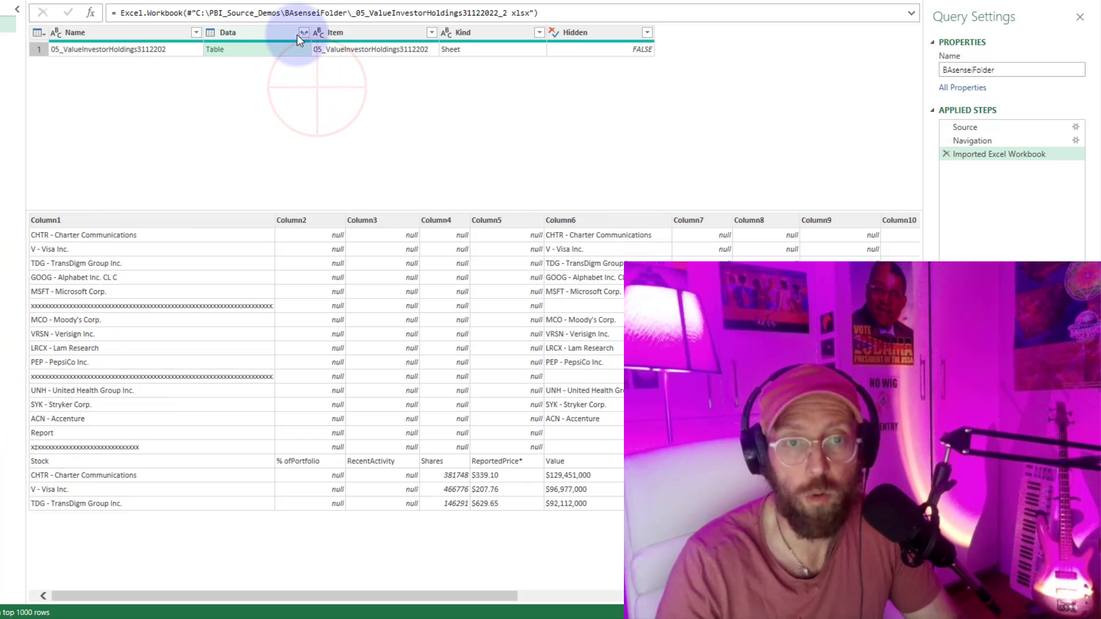
Expand the Data column with all of its columns and shrink the preview area to show more rows.
click(304, 33)
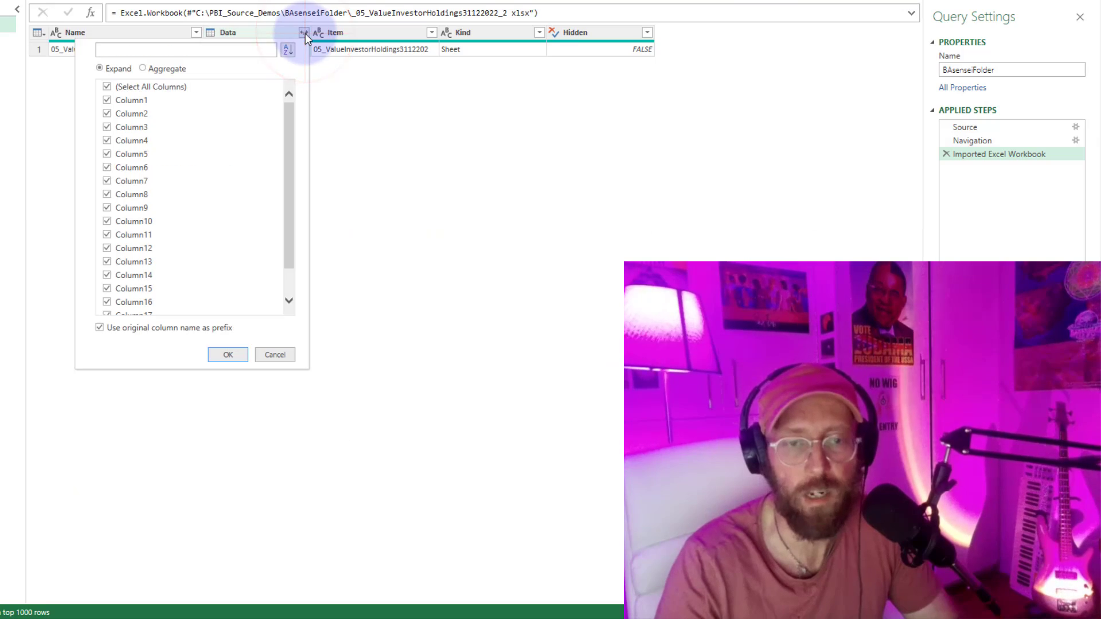
key(Return)
click(268, 230)
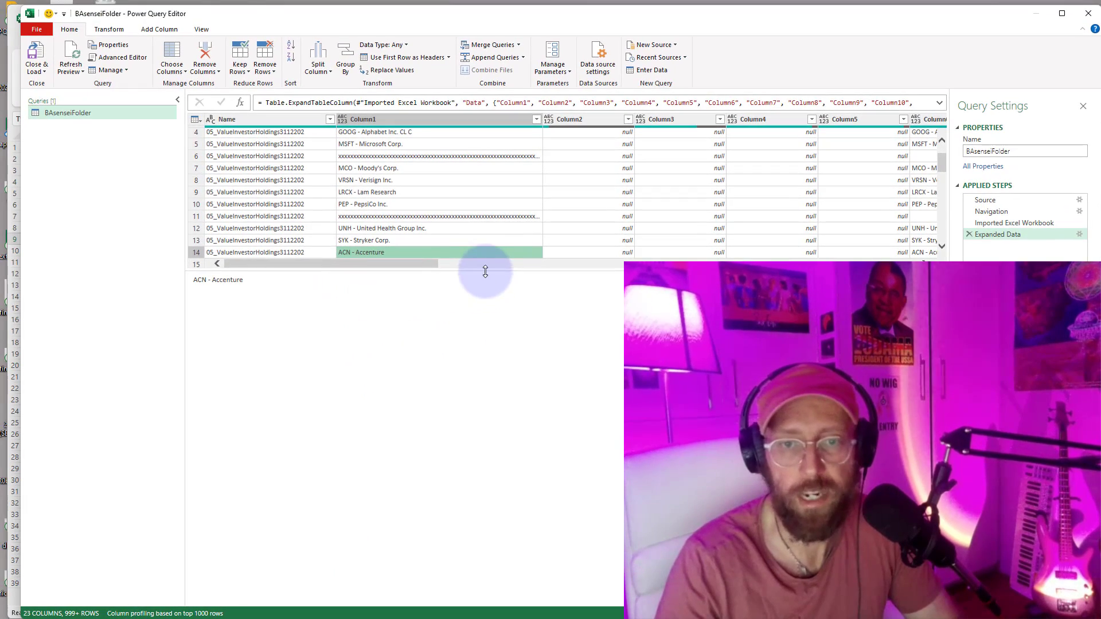
drag(485, 271, 479, 489)
drag(389, 482, 367, 481)
Add a custom column named Custom with the formula = _ to collect each row as a record.
click(160, 30)
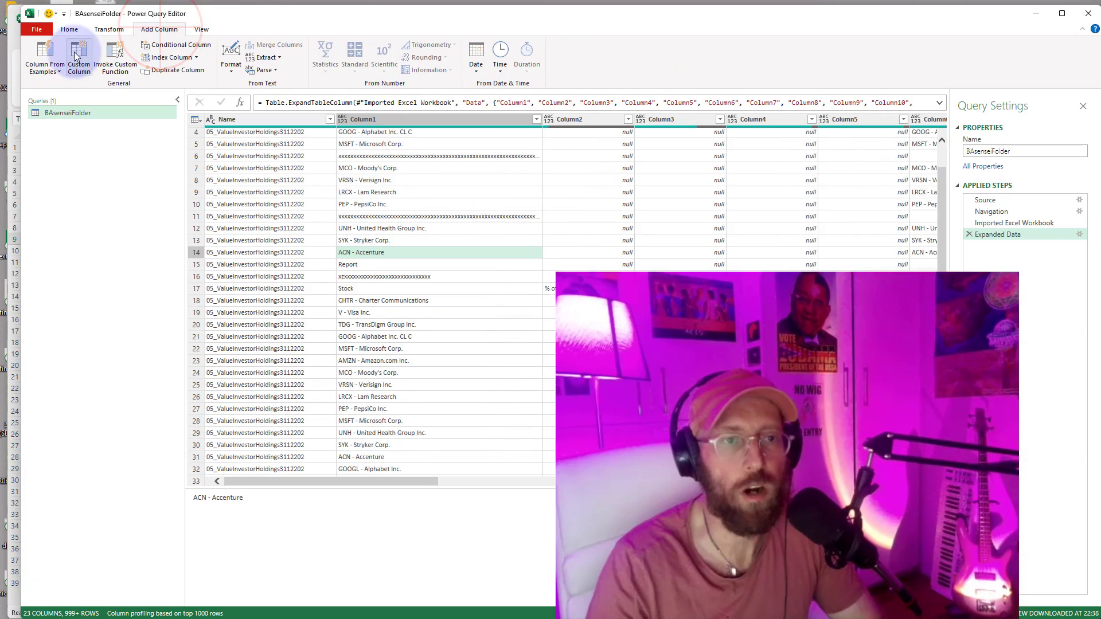
click(75, 56)
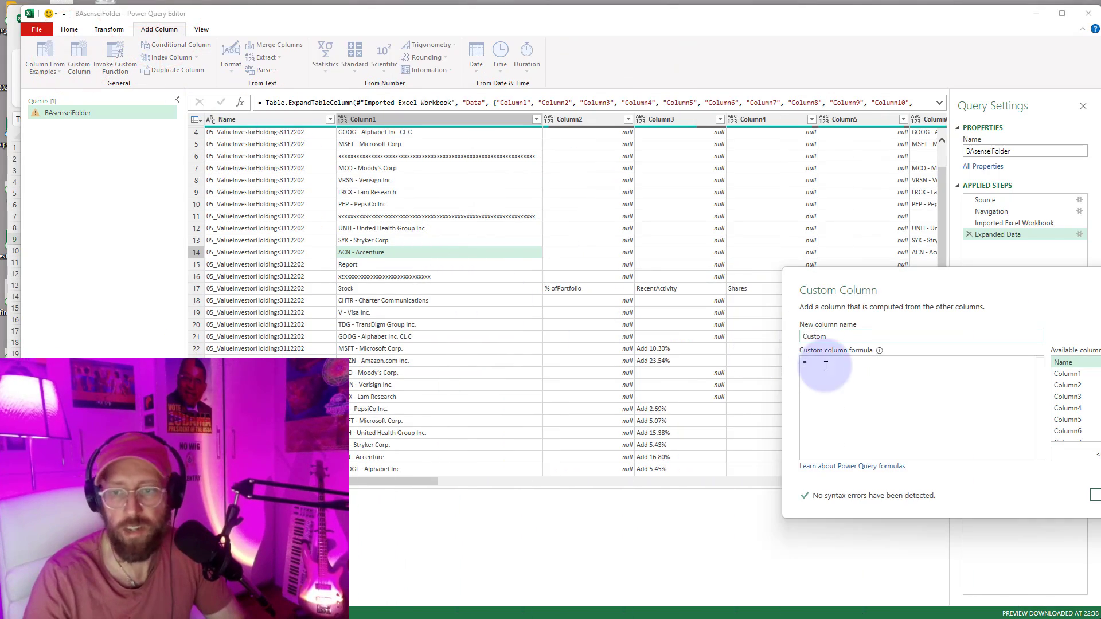
click(828, 366)
text(_)
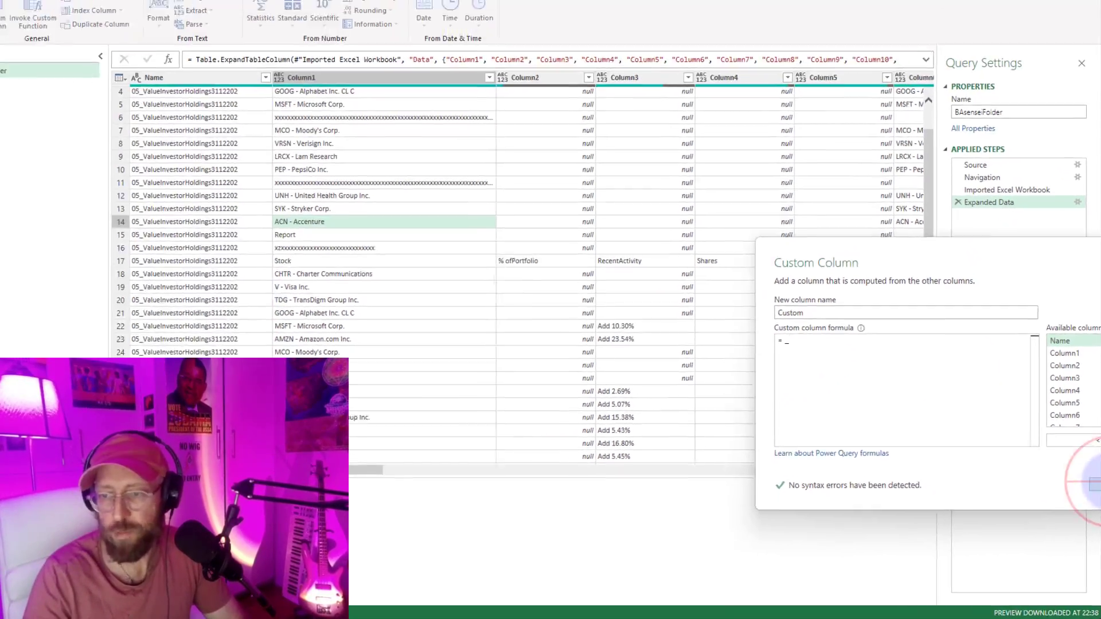
click(1093, 437)
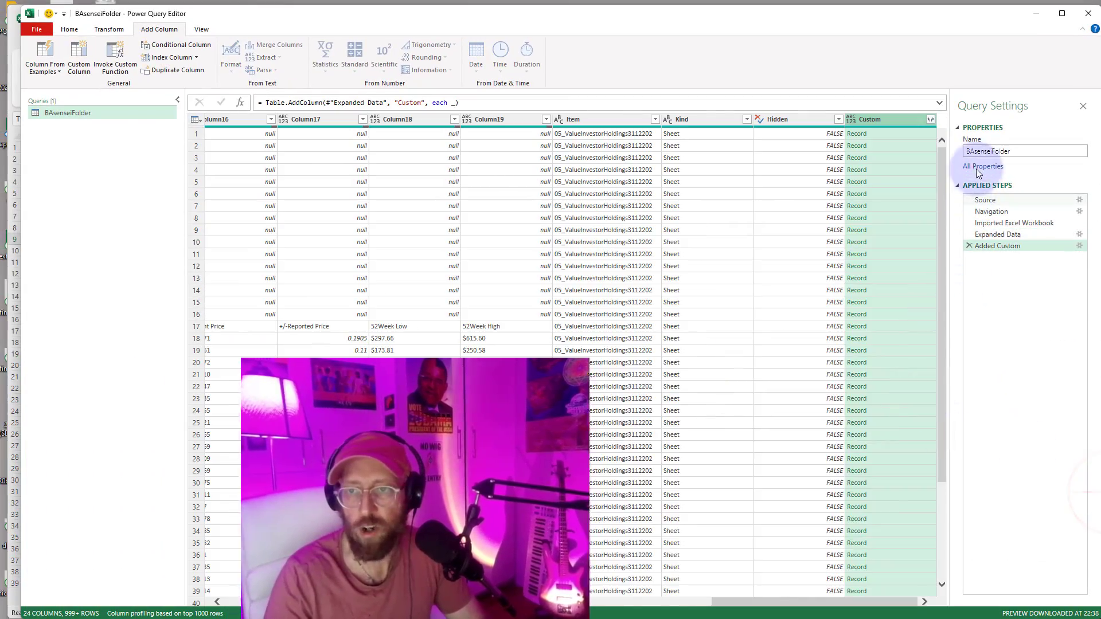
Examine the records in the Custom column for rows 1, 2 and 17 and compare them with the row values.
click(904, 135)
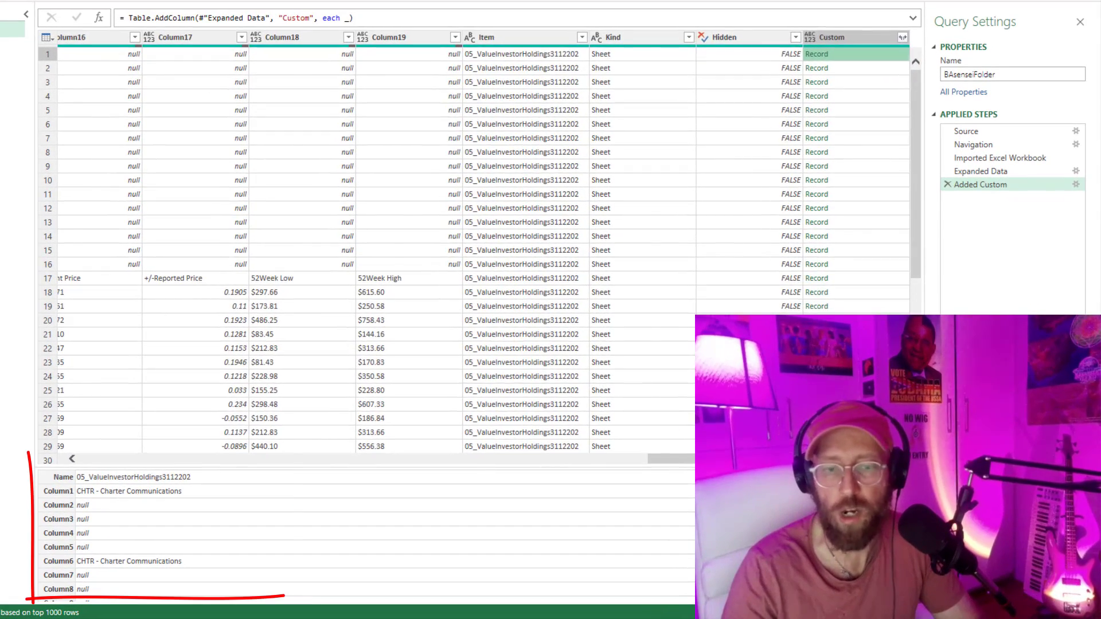
drag(768, 481, 249, 446)
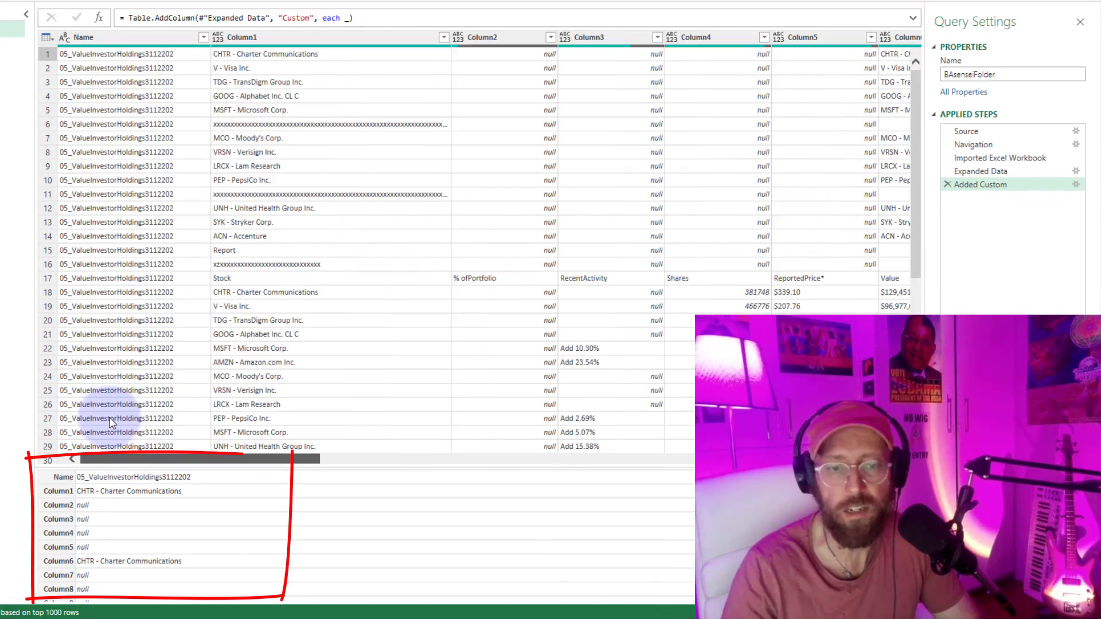
mouse_move(109, 417)
mouse_down()
mouse_move(792, 396)
mouse_move(803, 367)
mouse_up()
click(852, 70)
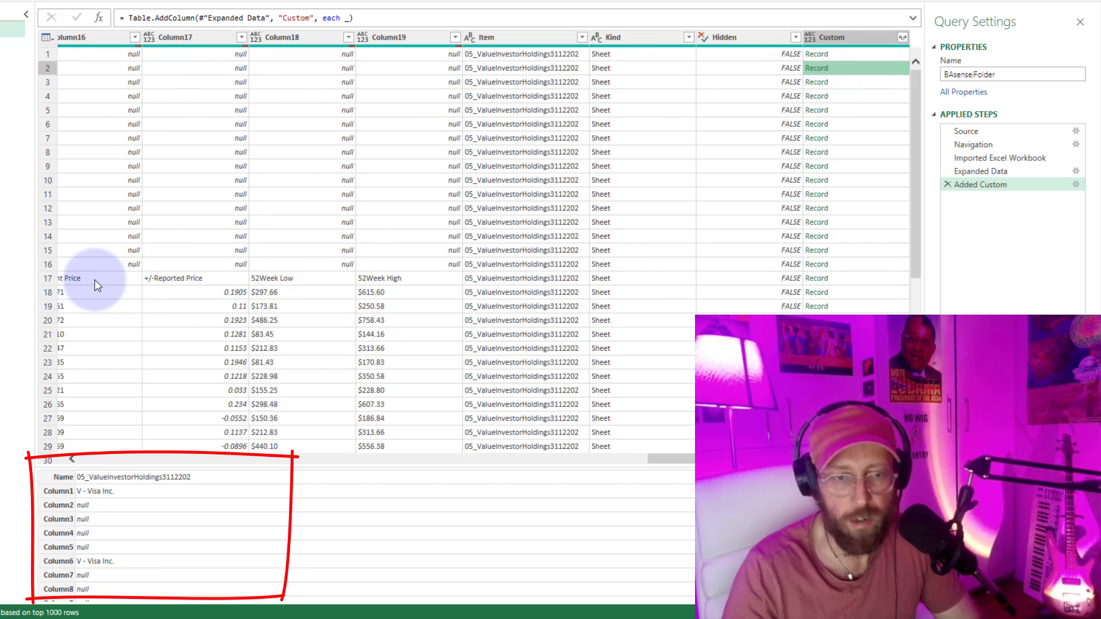
click(858, 278)
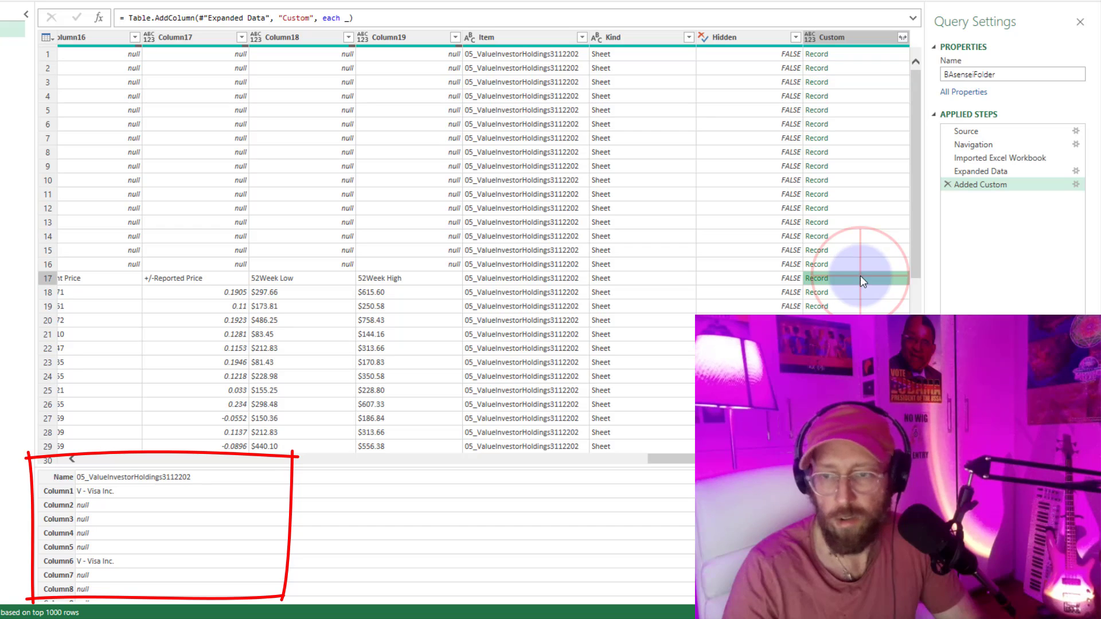
scroll(137, 486, down, 5)
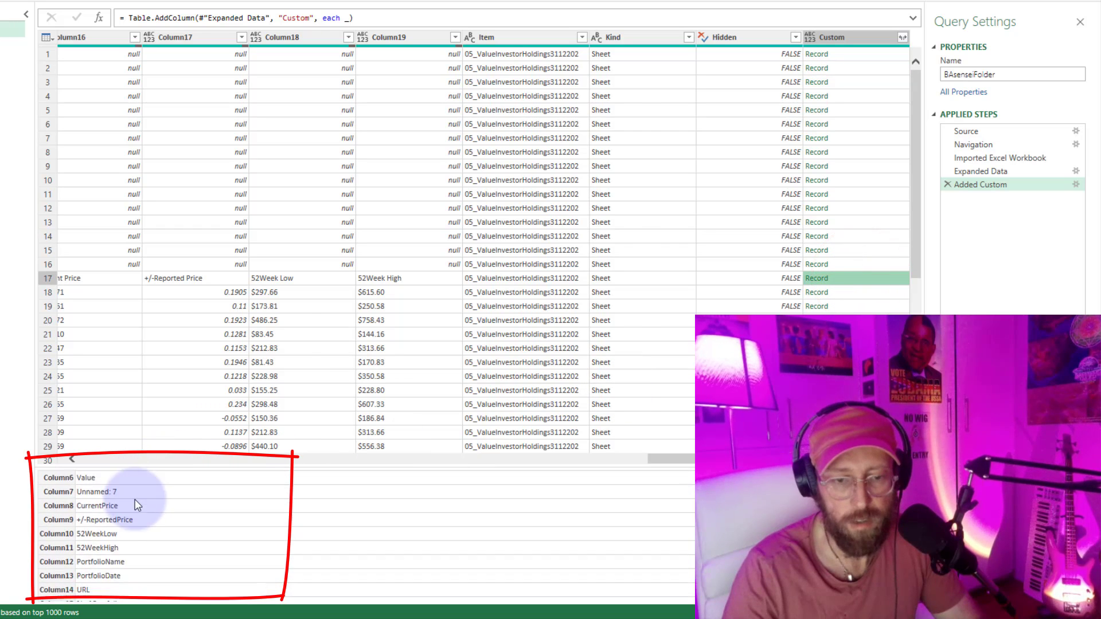
scroll(121, 552, up, 5)
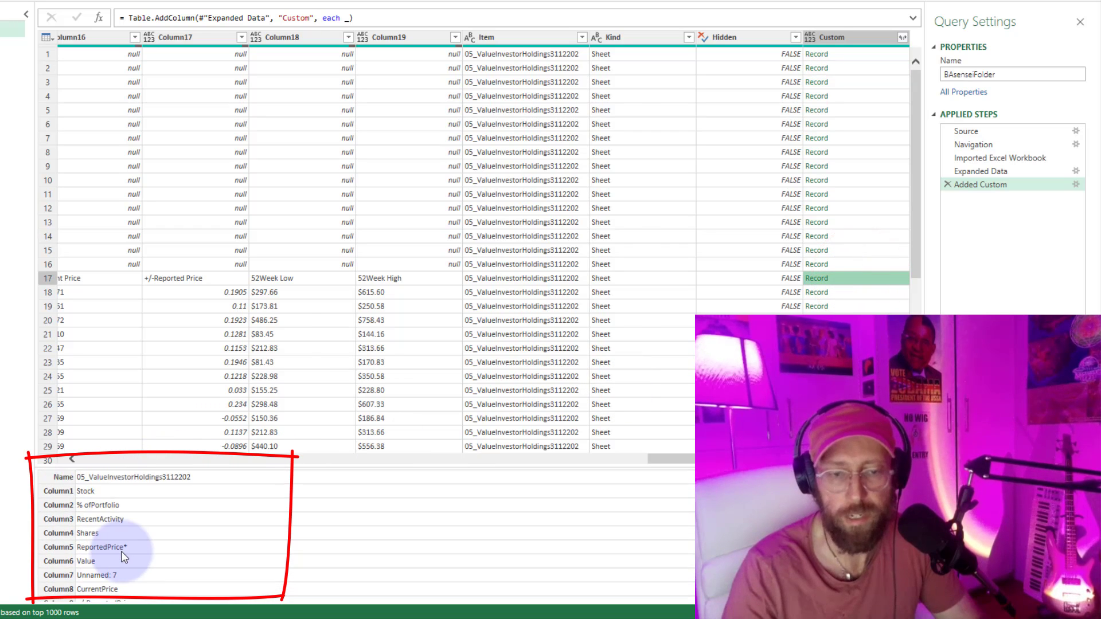
Change the formula of the added Custom column to = Record.ToList(_).
click(1076, 185)
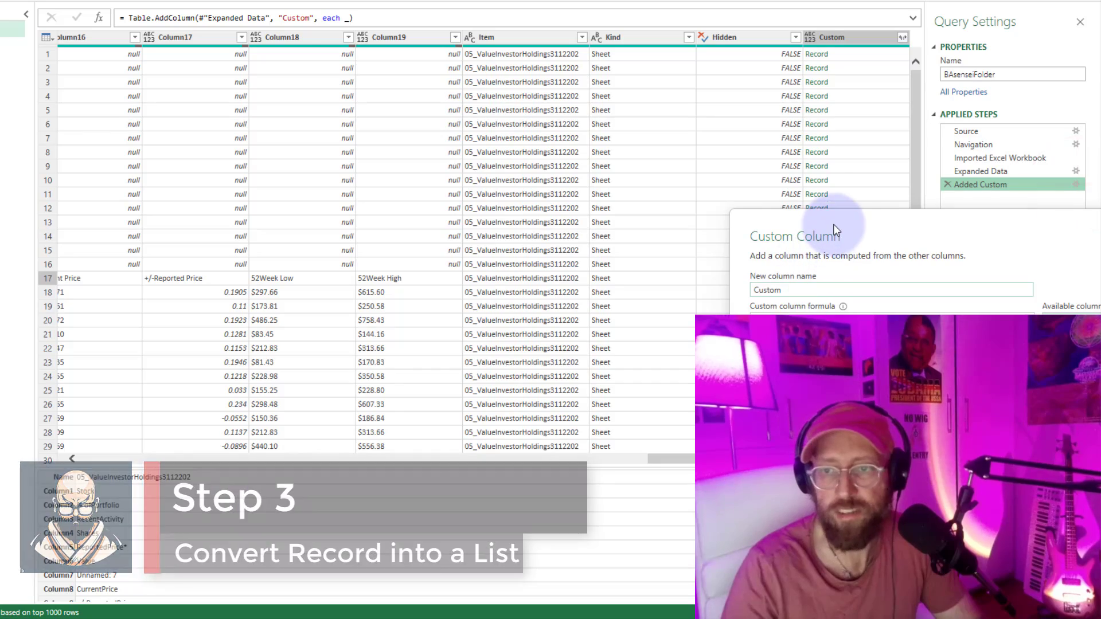
drag(836, 230, 204, 81)
click(136, 176)
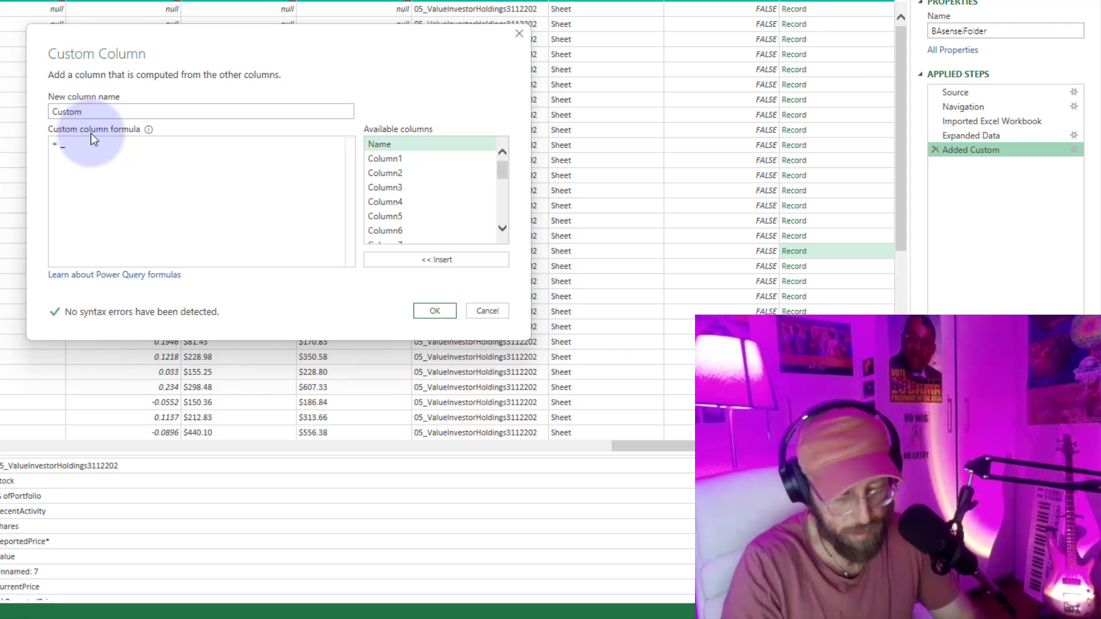
text(record.t)
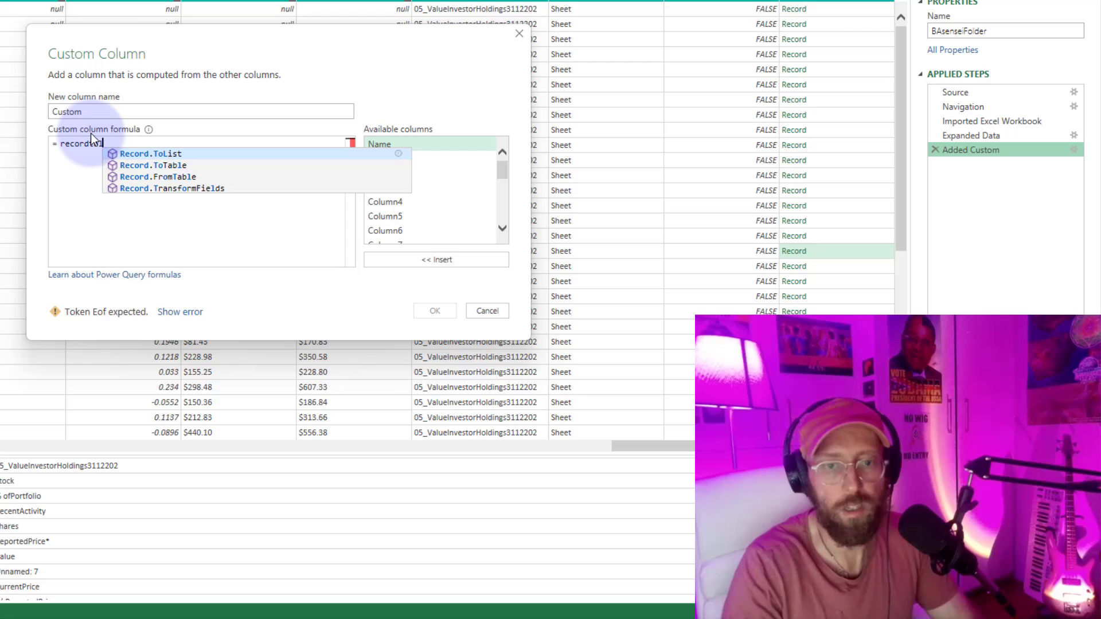
key(Tab)
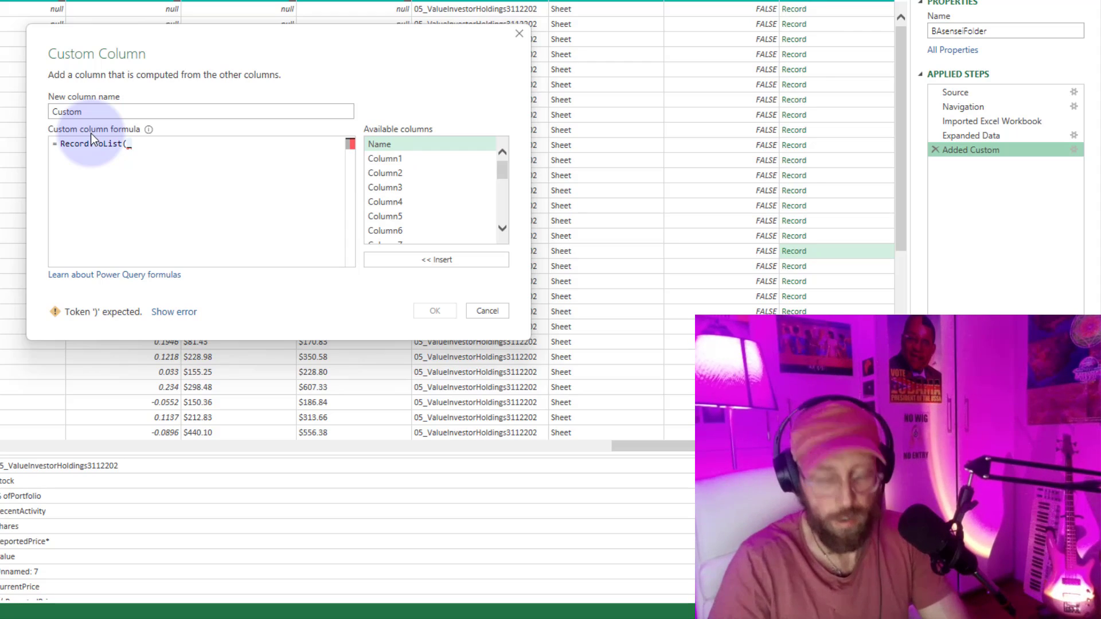
text((_))
click(435, 310)
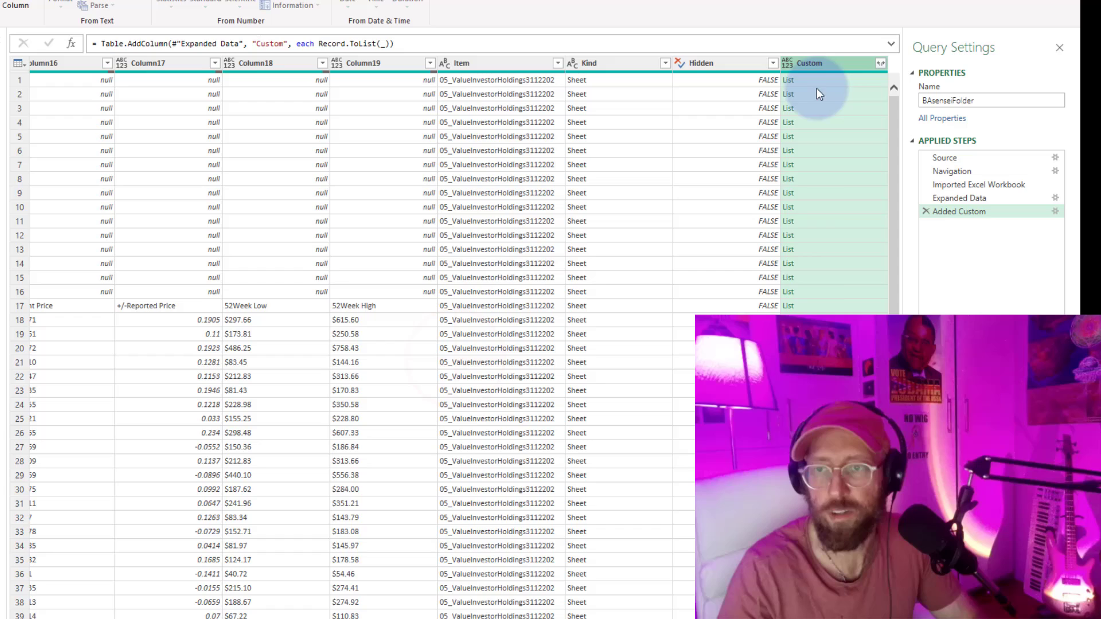
Inspect the lists in the Custom column for several rows down to row 16.
click(821, 94)
click(823, 123)
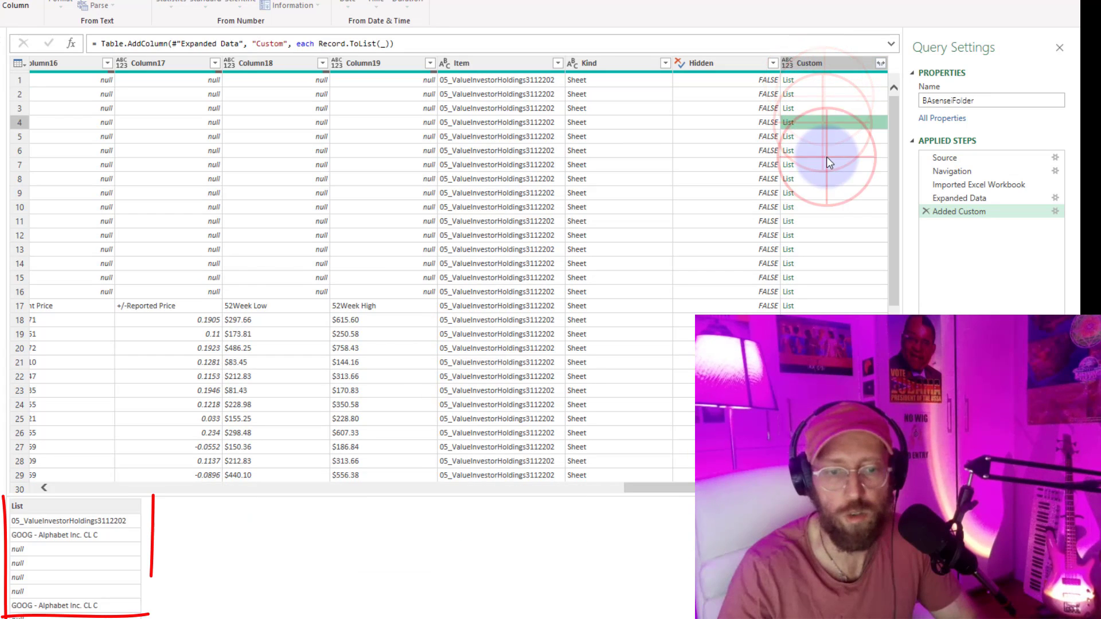
click(826, 179)
click(822, 211)
click(818, 234)
click(814, 273)
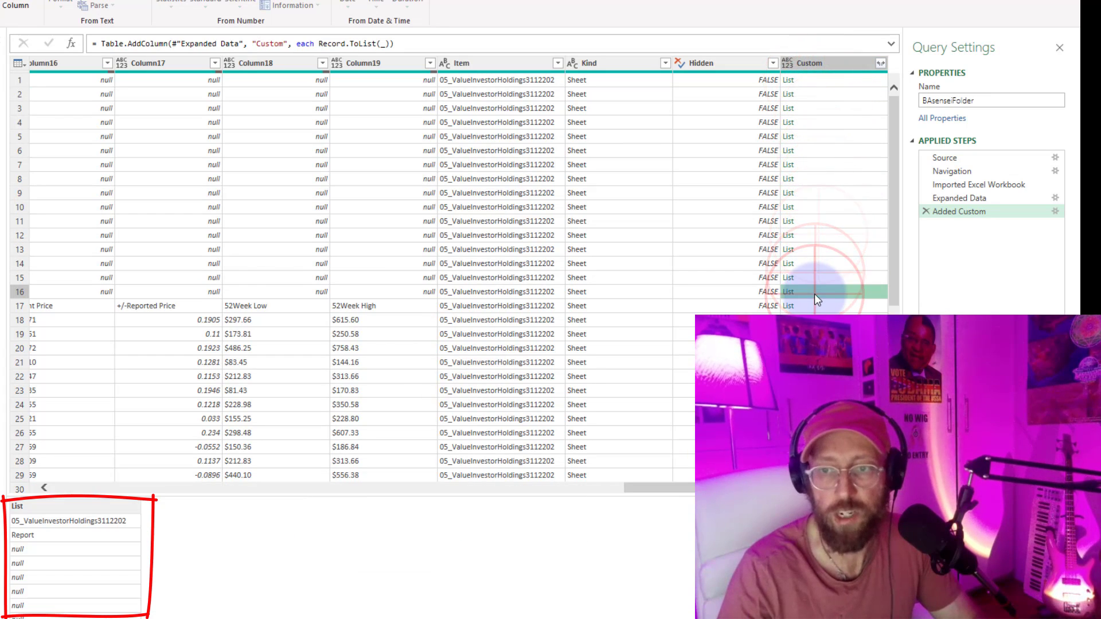
click(815, 293)
scroll(284, 440, left, 10)
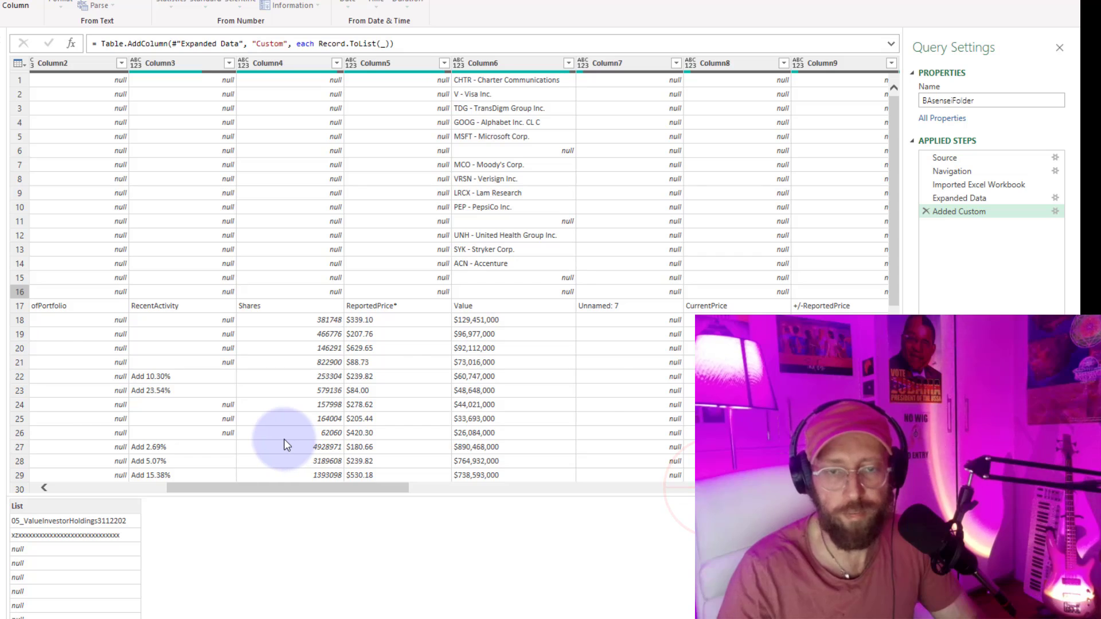
Switch to the browser, review the List.ContainsAny documentation page, and return to the Power Query Editor.
key(alt+Tab)
key(alt+Tab)
key(alt+Tab)
key(alt+Tab)
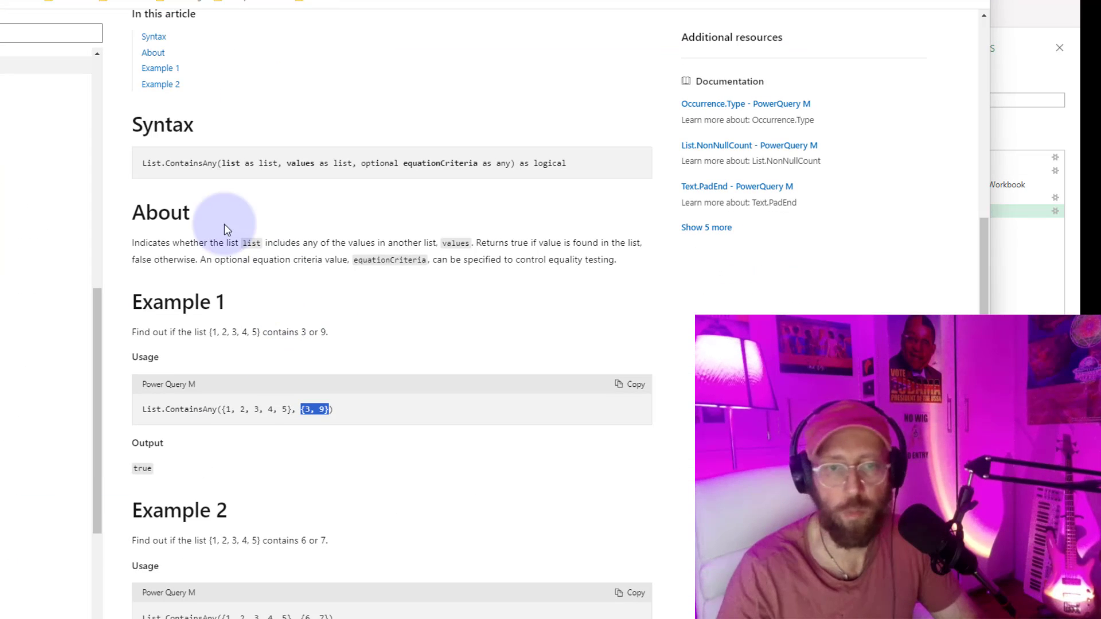
scroll(226, 175, up, 4)
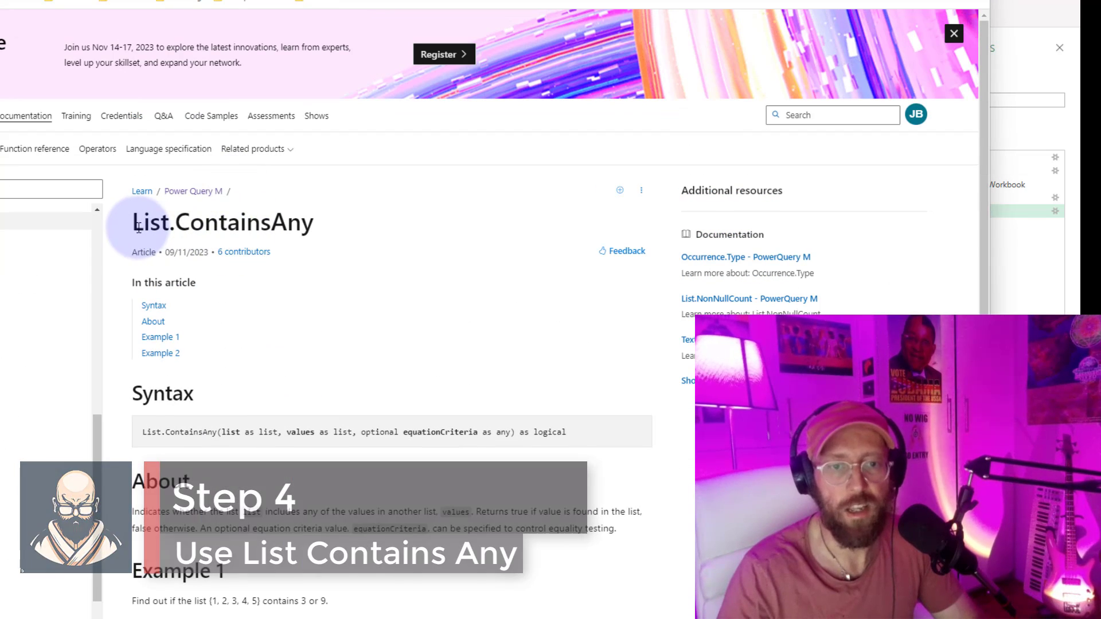
drag(134, 225, 303, 232)
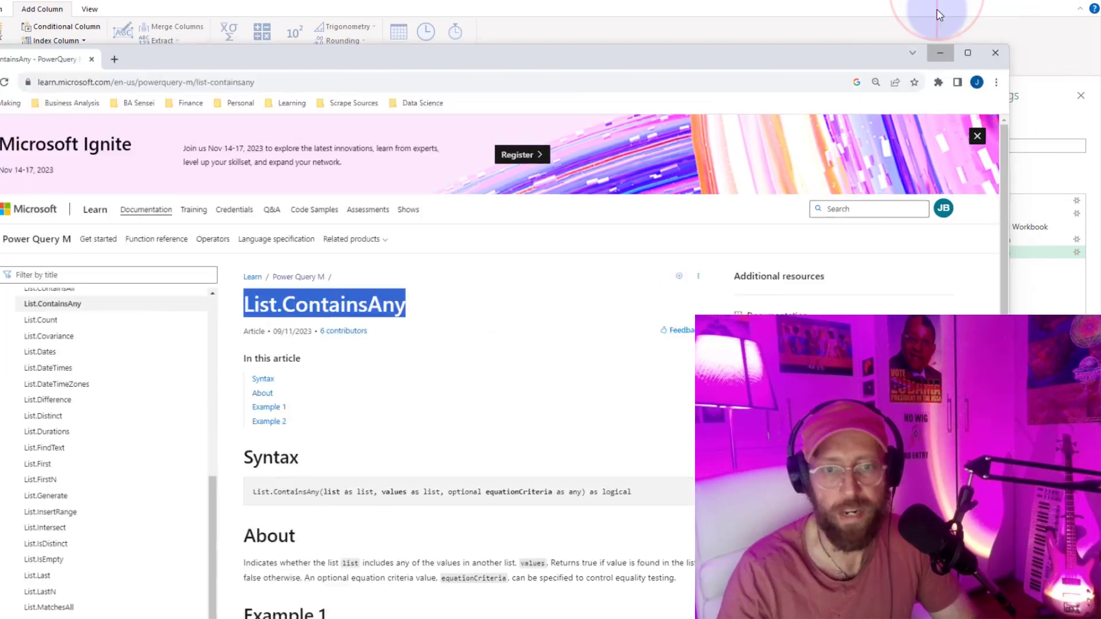
click(939, 15)
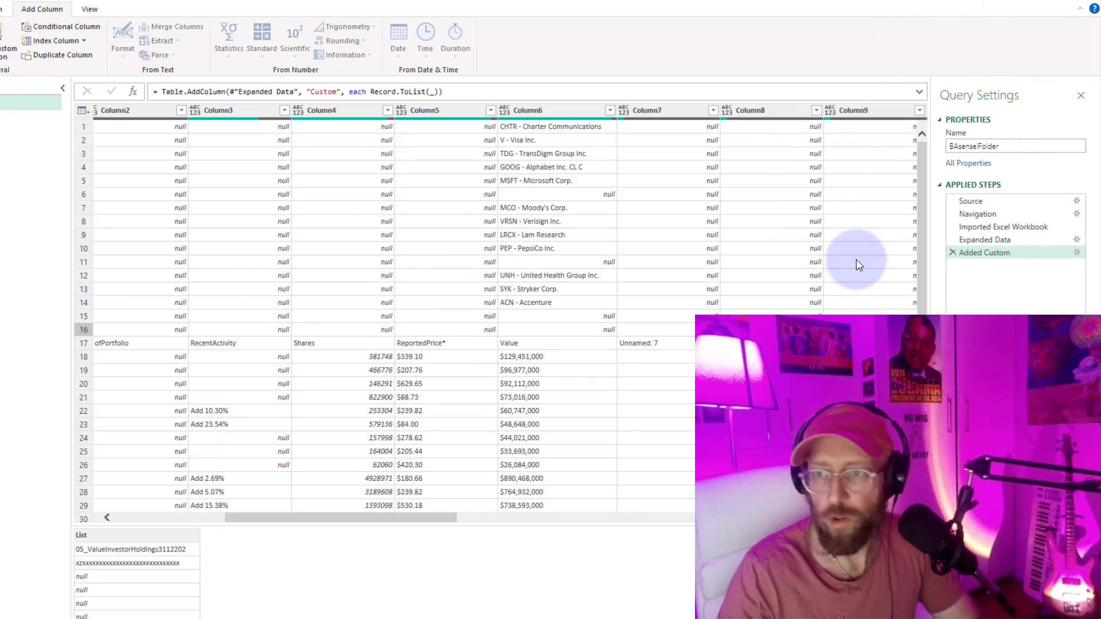
Edit the Added Custom step's formula, wrapping Record.ToList(_) as the first argument of List.ContainsAny and opening a list for the second argument.
click(1077, 254)
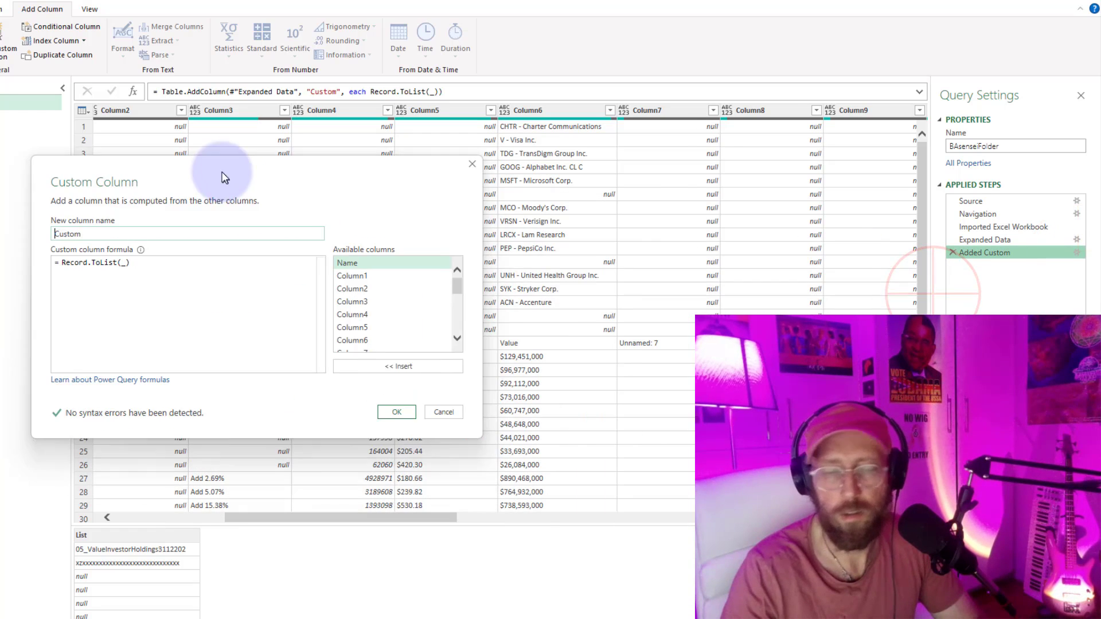
click(48, 224)
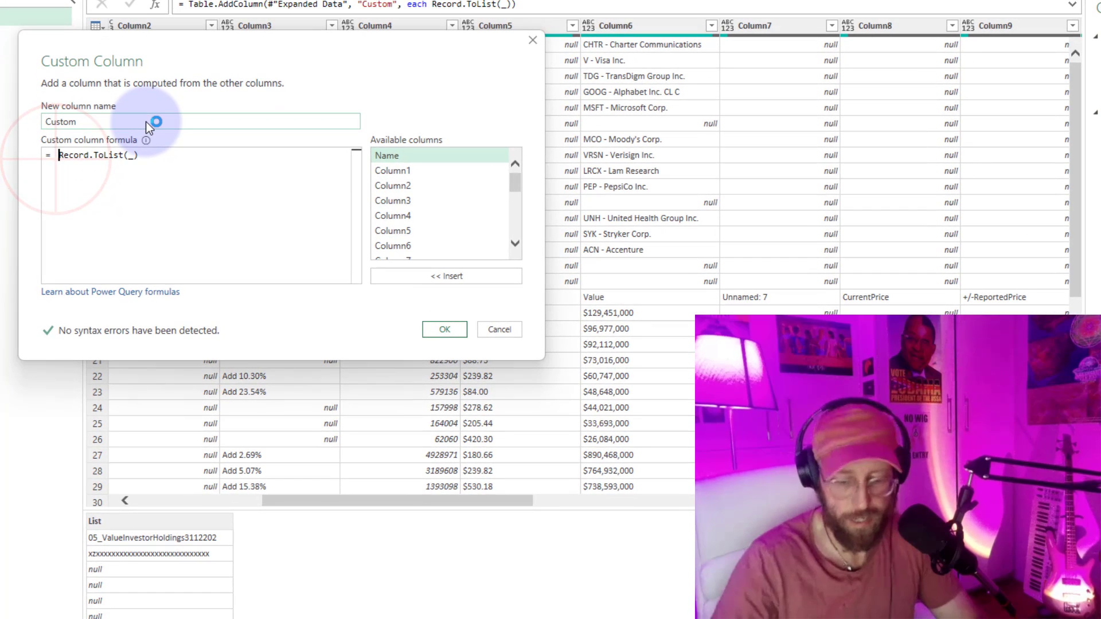
text(listcont)
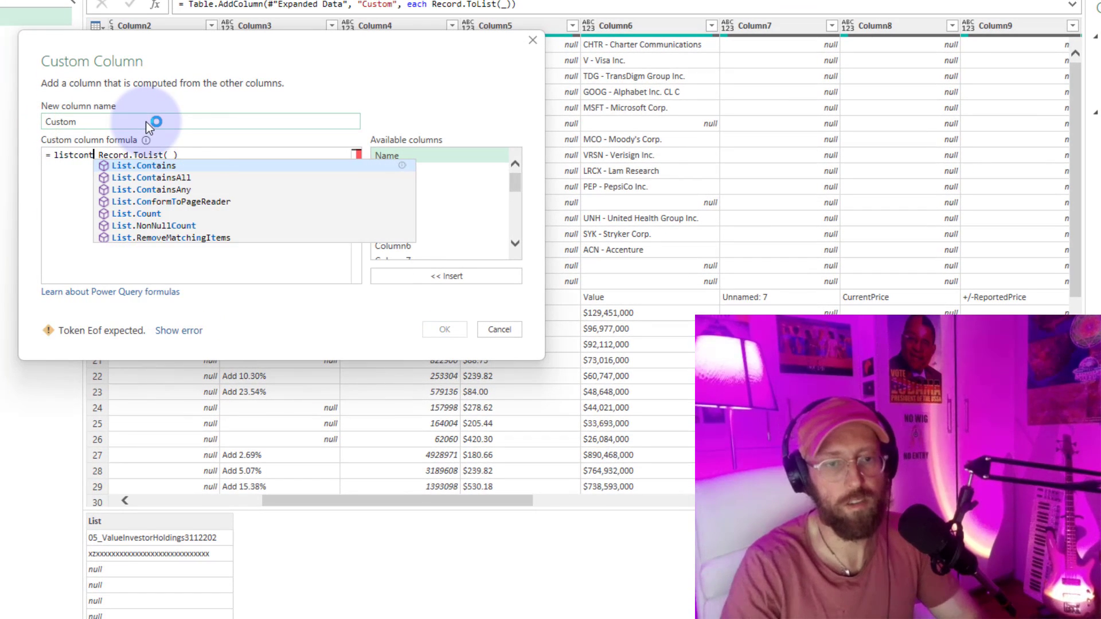
key(Down)
key(Down)
key(Tab)
text((_))
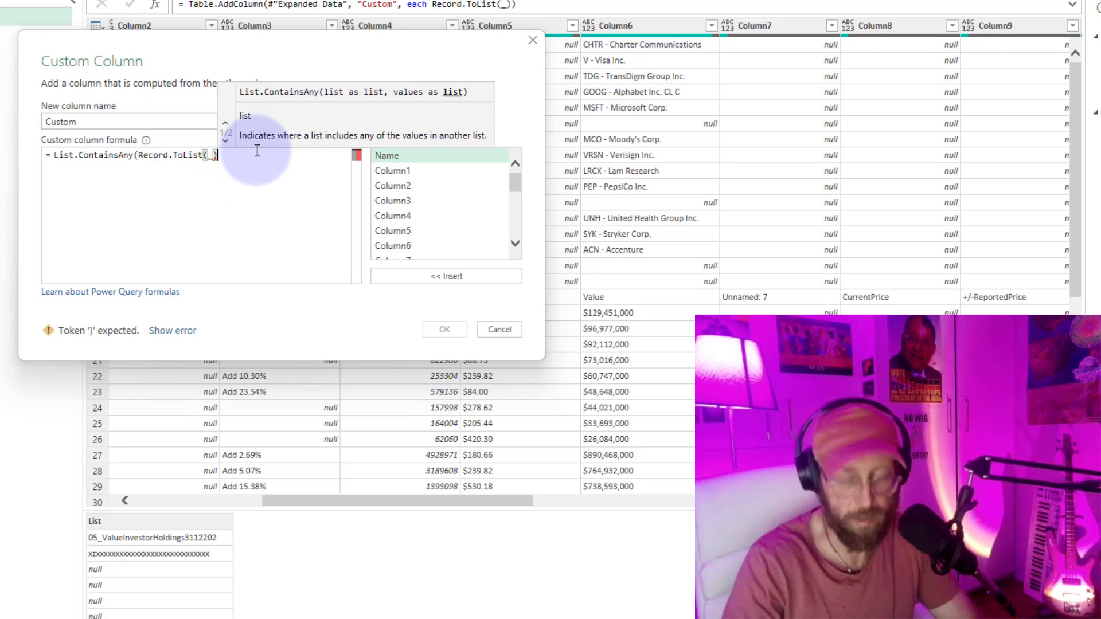
text(, {)
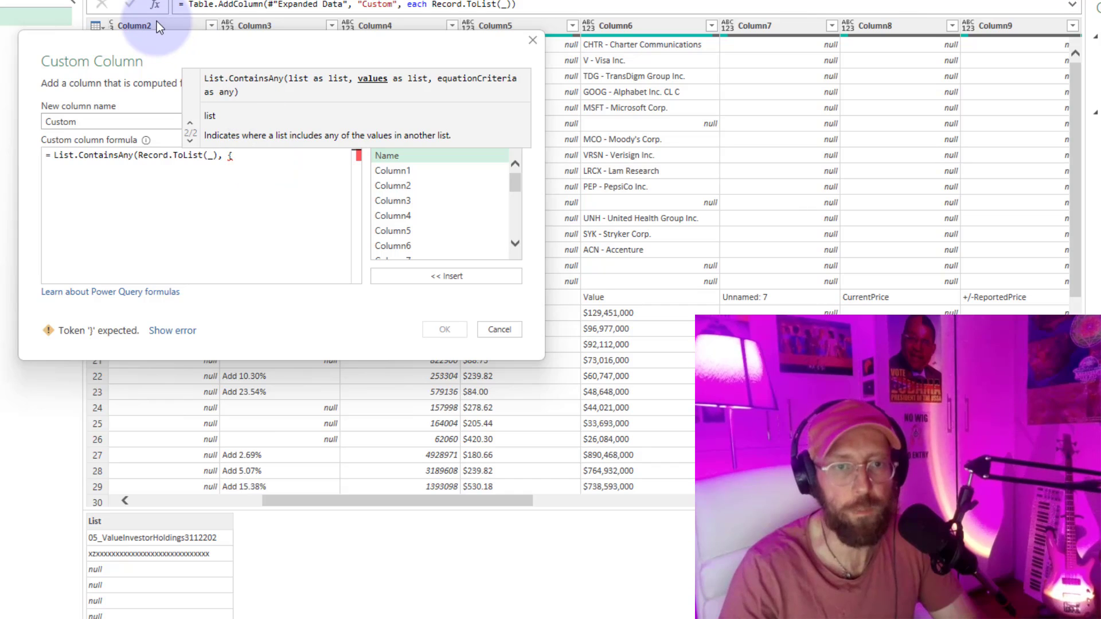
Complete the List.ContainsAny formula with the header names {"Shares", "Value", "RecentActivity"} and apply it to the Custom column.
mouse_move(219, 74)
mouse_down()
mouse_move(309, 319)
mouse_move(256, 348)
mouse_up()
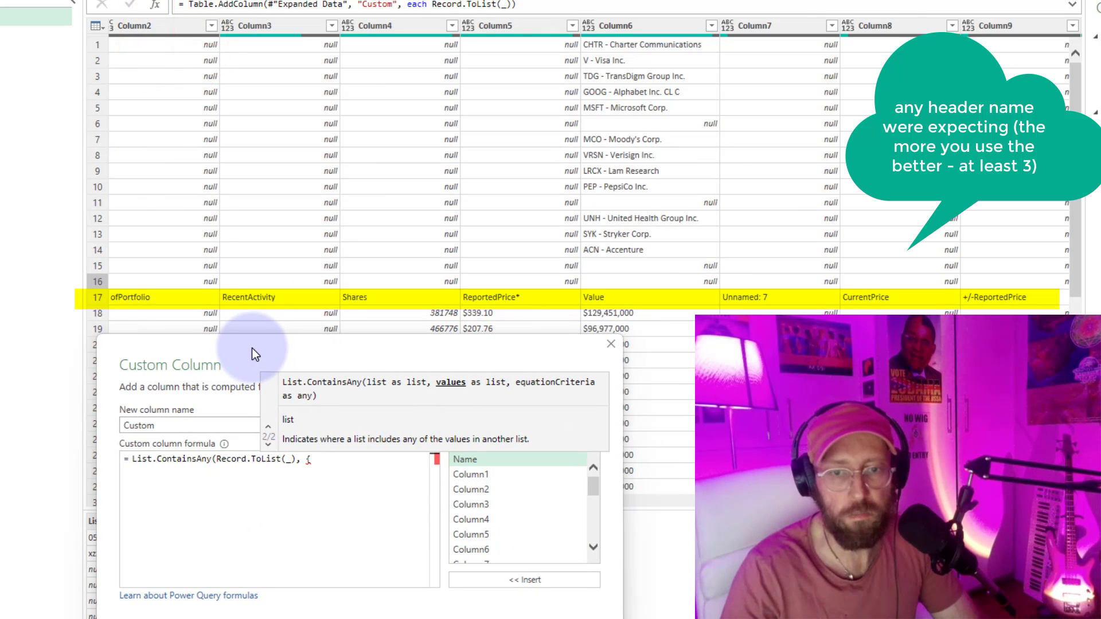
click(326, 457)
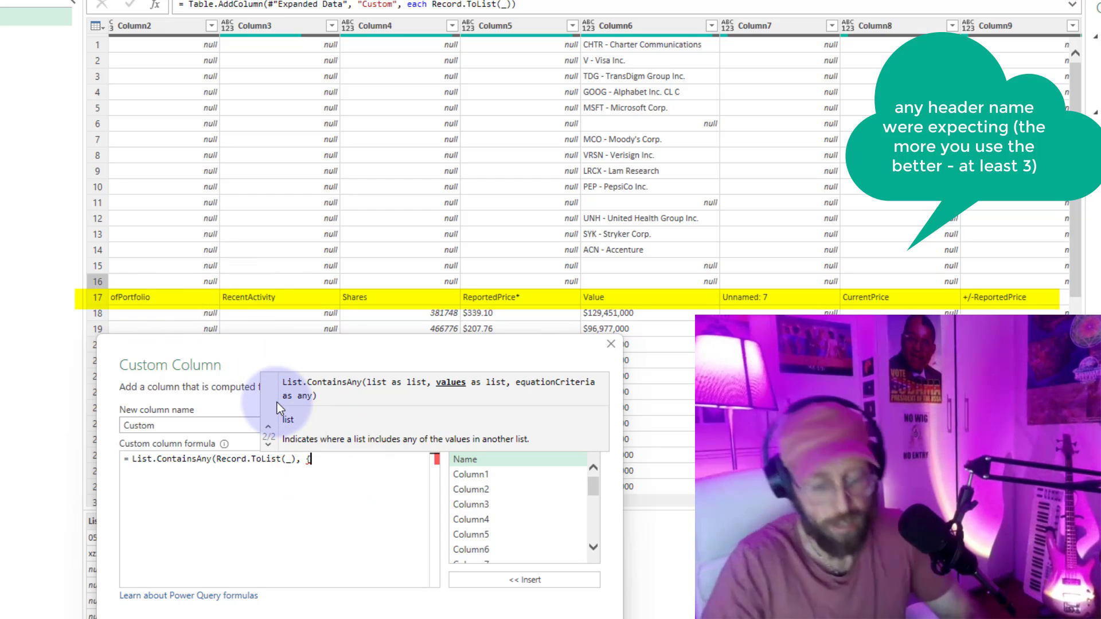
text("")
text(Shares)
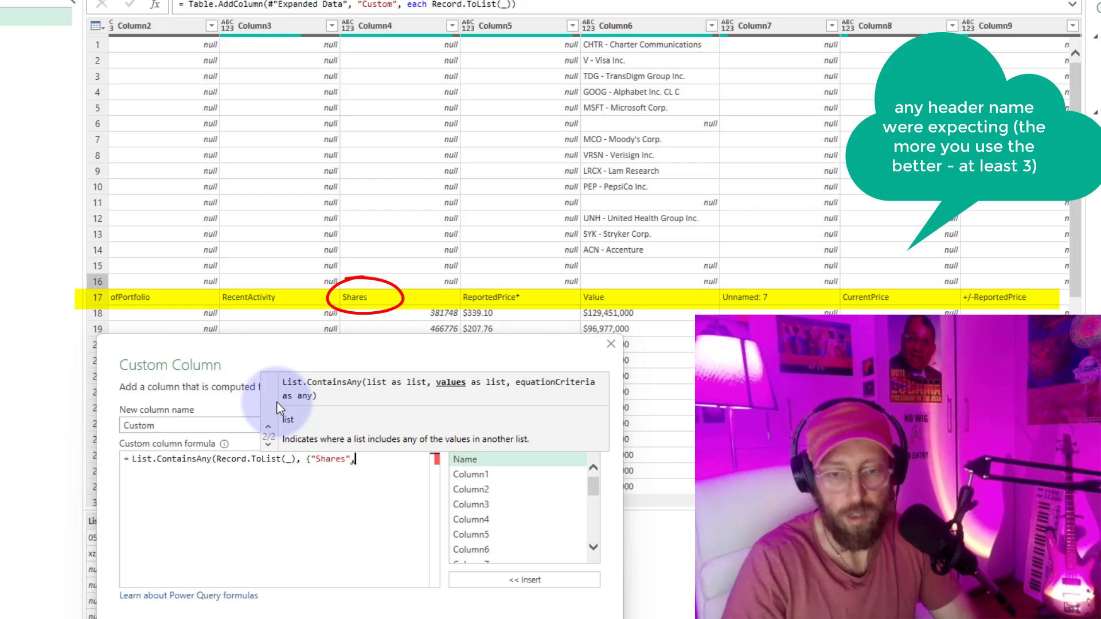
text(, ")
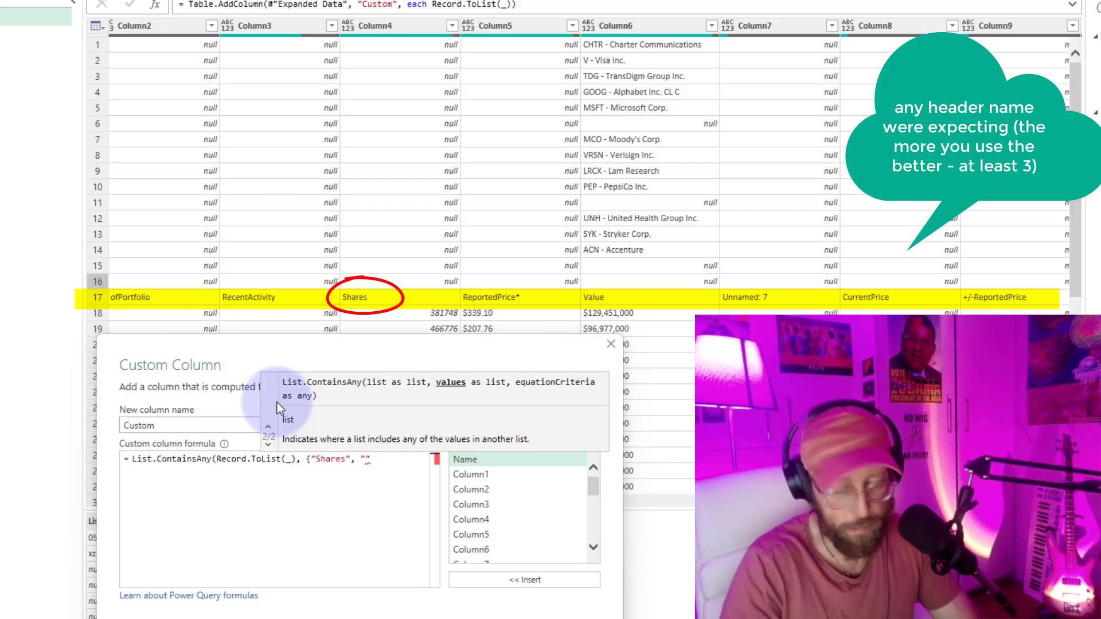
text(Valyue)
key(BackSpace)
key(BackSpace)
key(BackSpace)
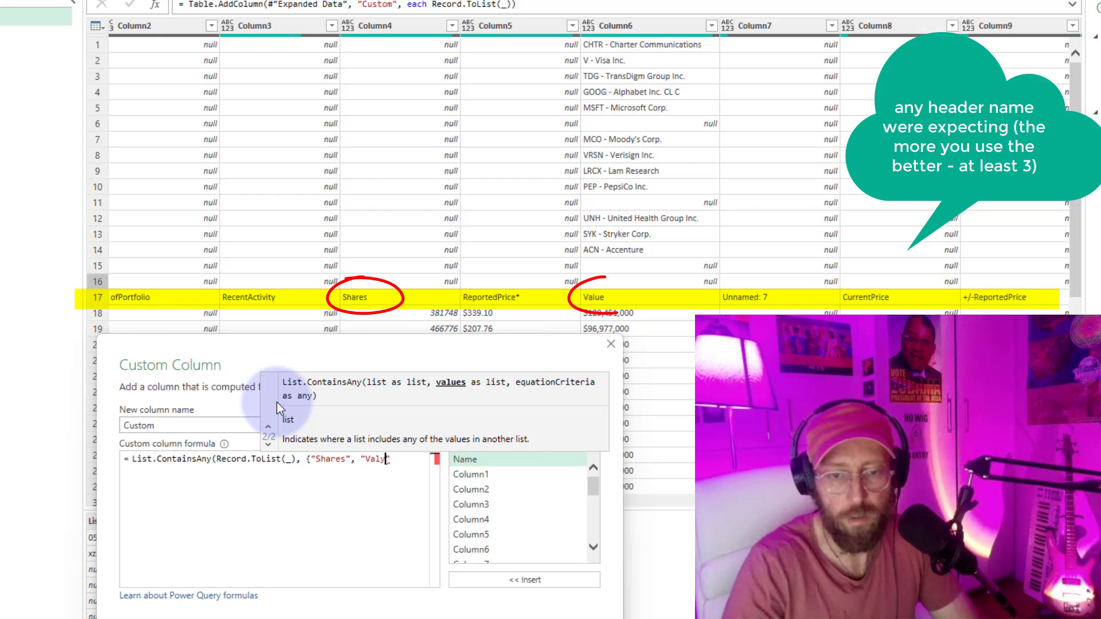
text(ue", "RecentActivity"})
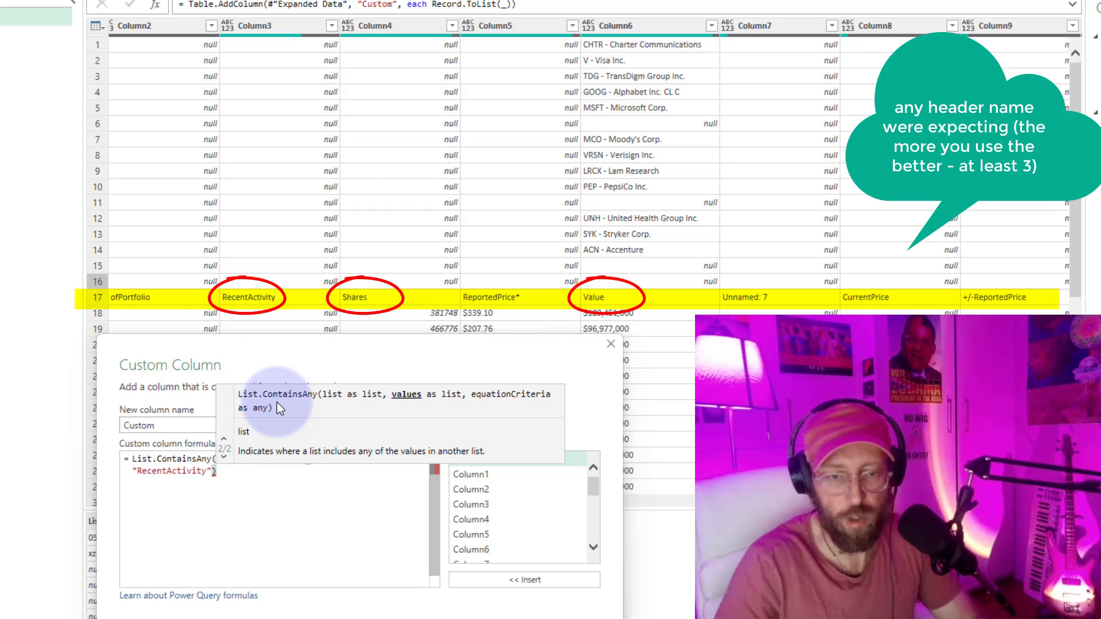
click(351, 489)
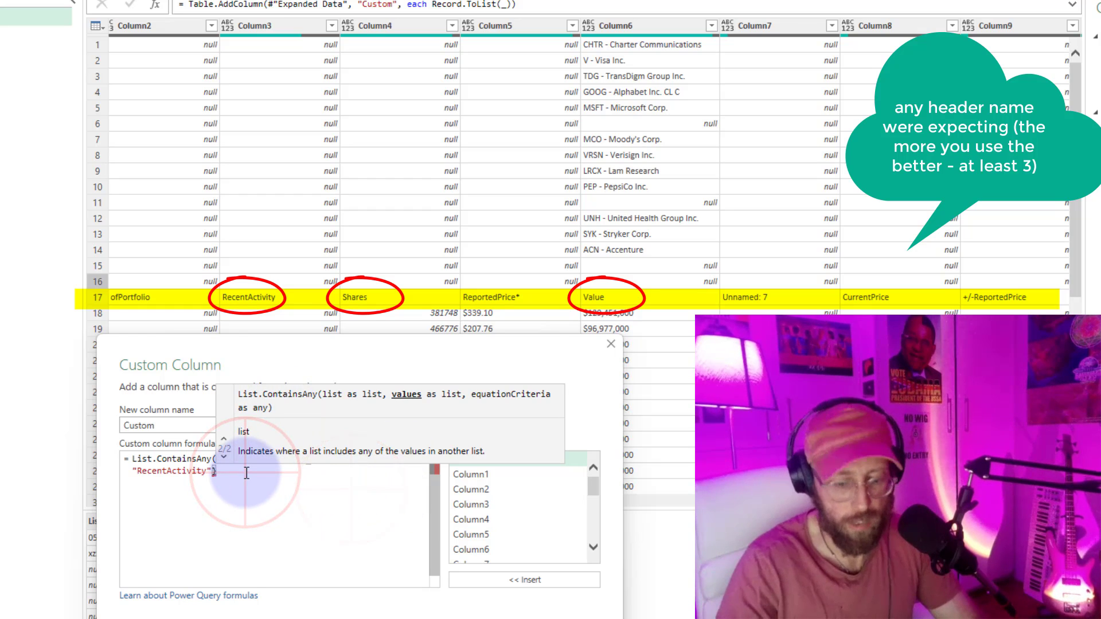
text())
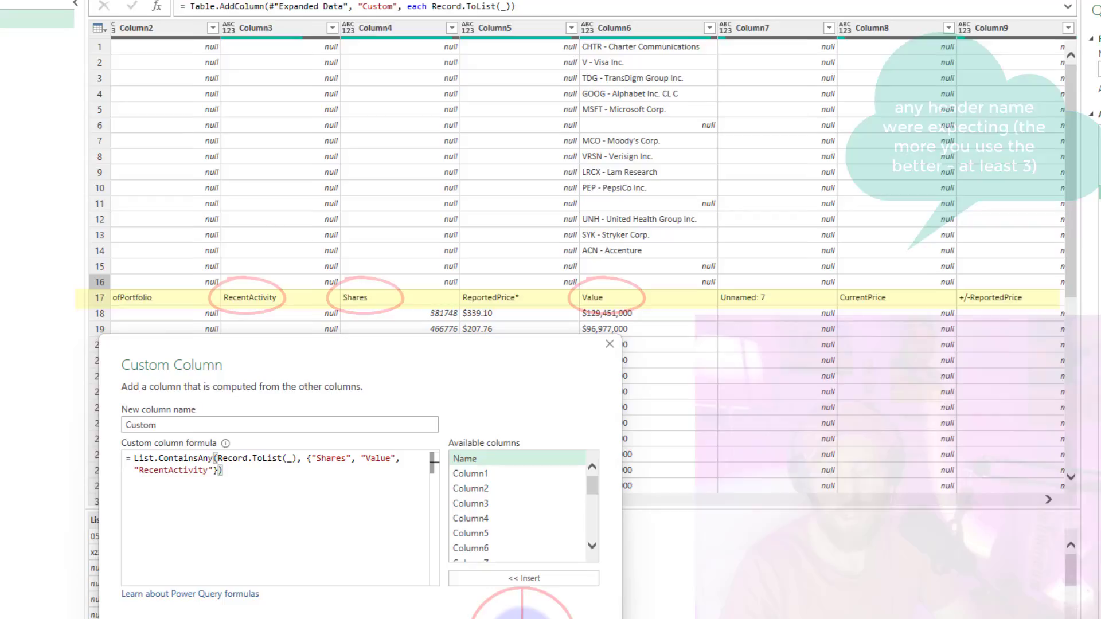
click(504, 525)
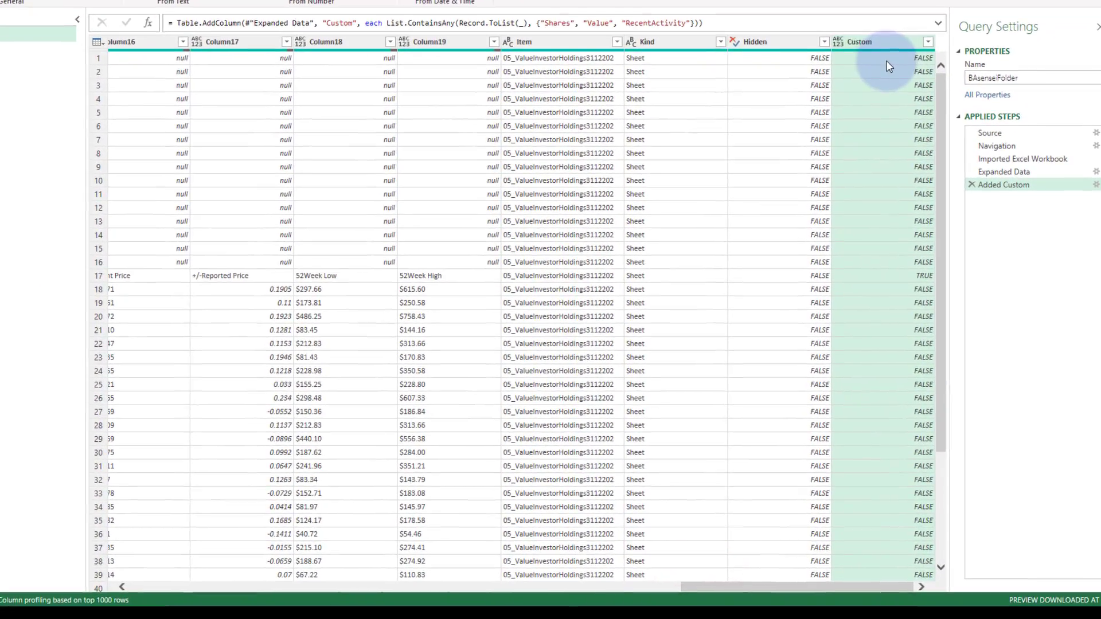
Check the Custom column's results for the rows above the header row, down to row 16.
click(869, 85)
click(865, 78)
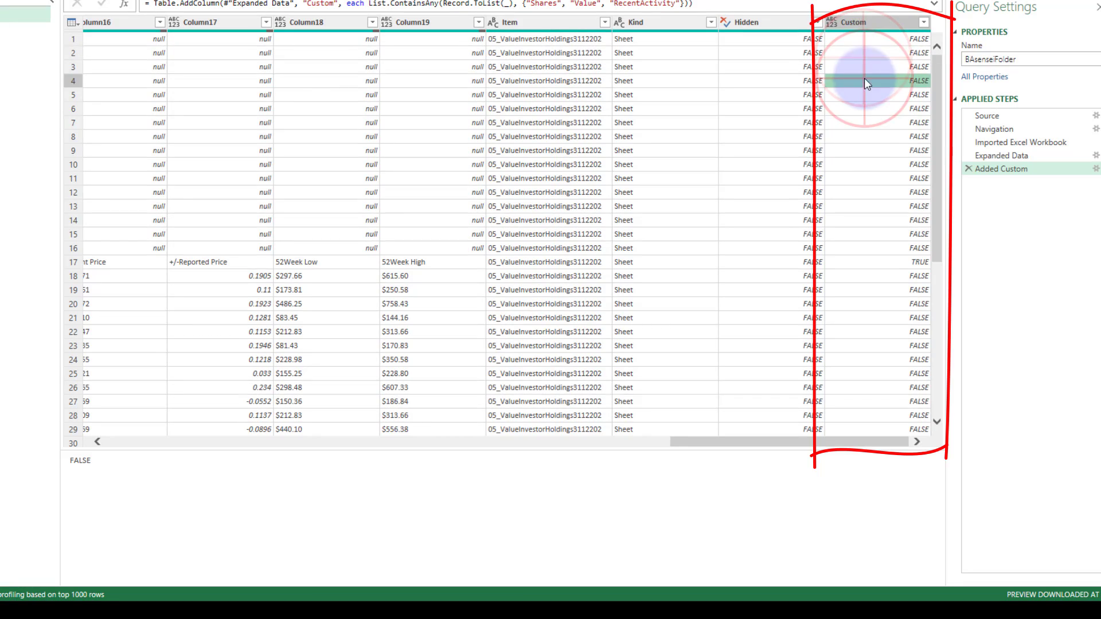
click(869, 121)
click(862, 176)
click(871, 216)
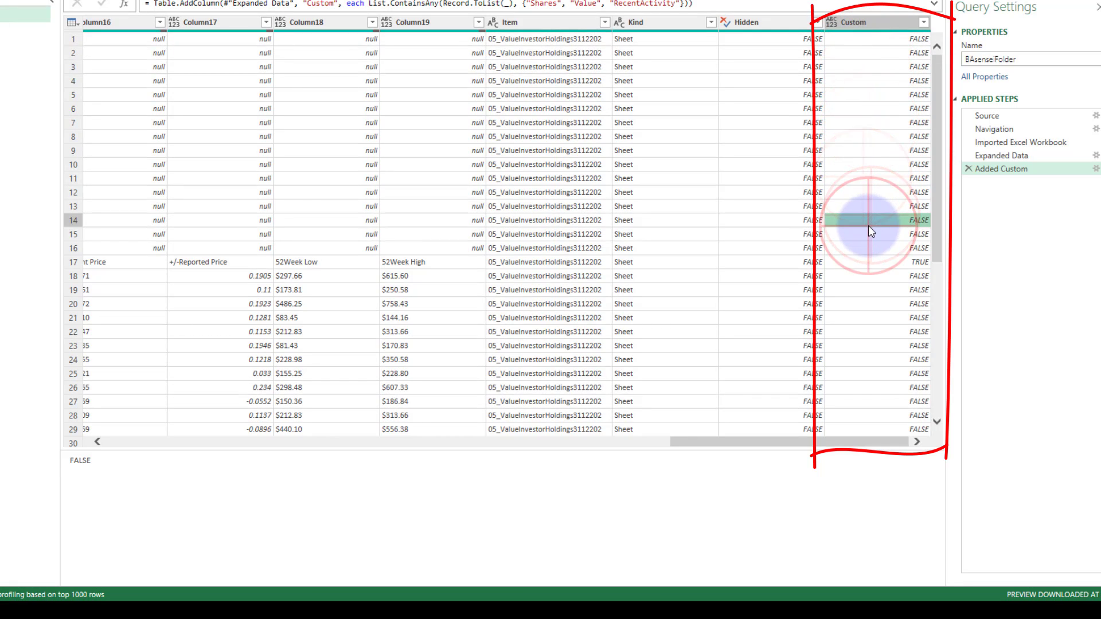
click(863, 236)
click(865, 247)
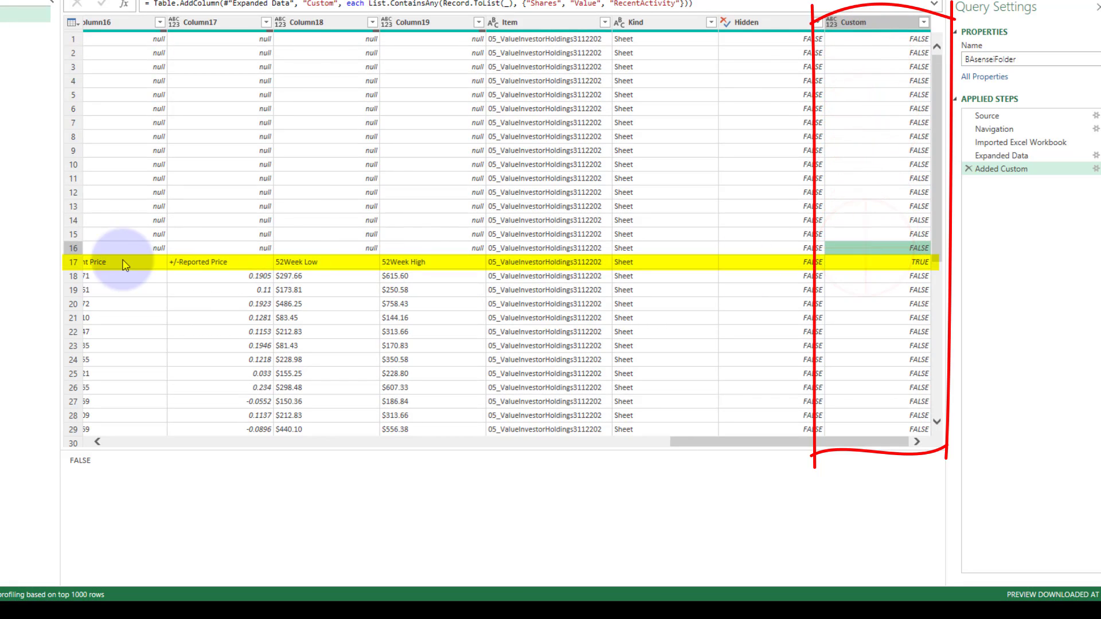
Examine row 17's full record and compare its Custom value with the rows above and below it.
click(72, 262)
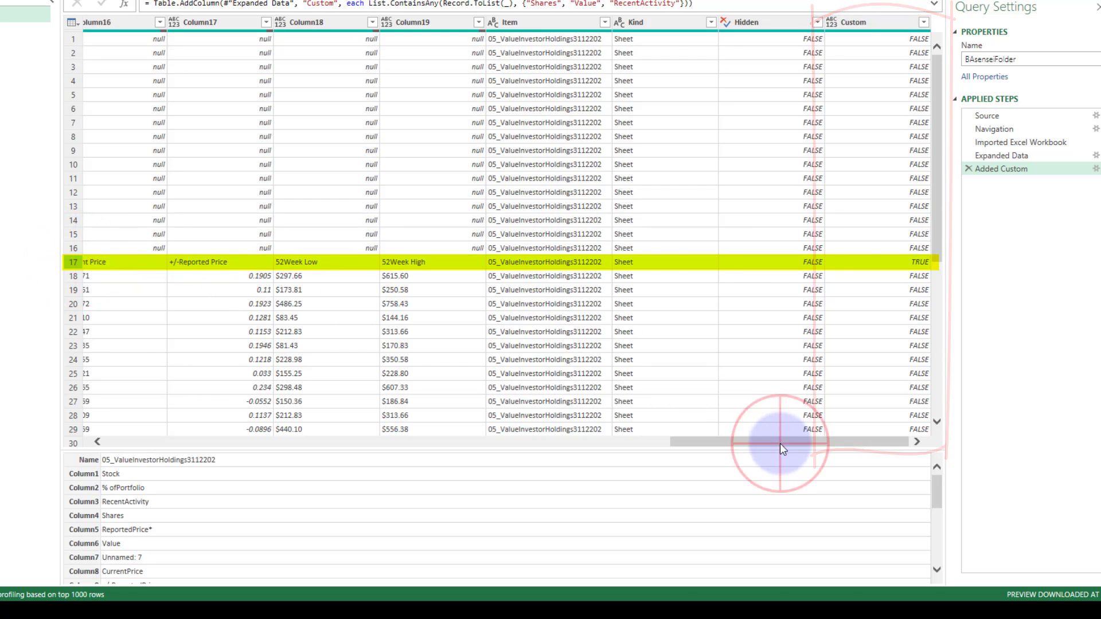
drag(780, 442, 803, 395)
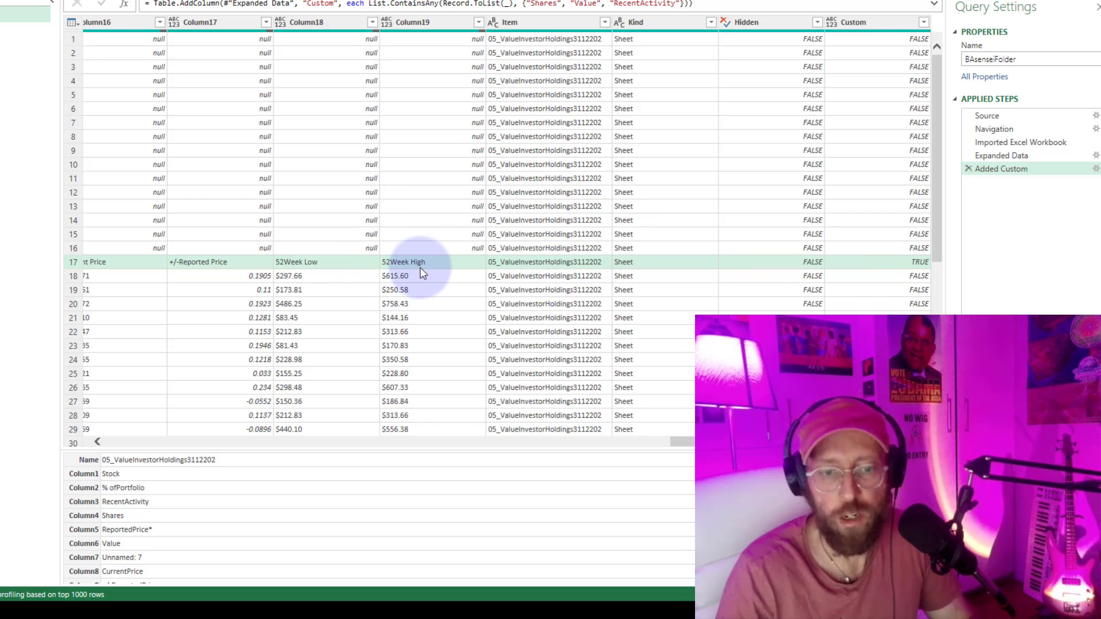
click(913, 266)
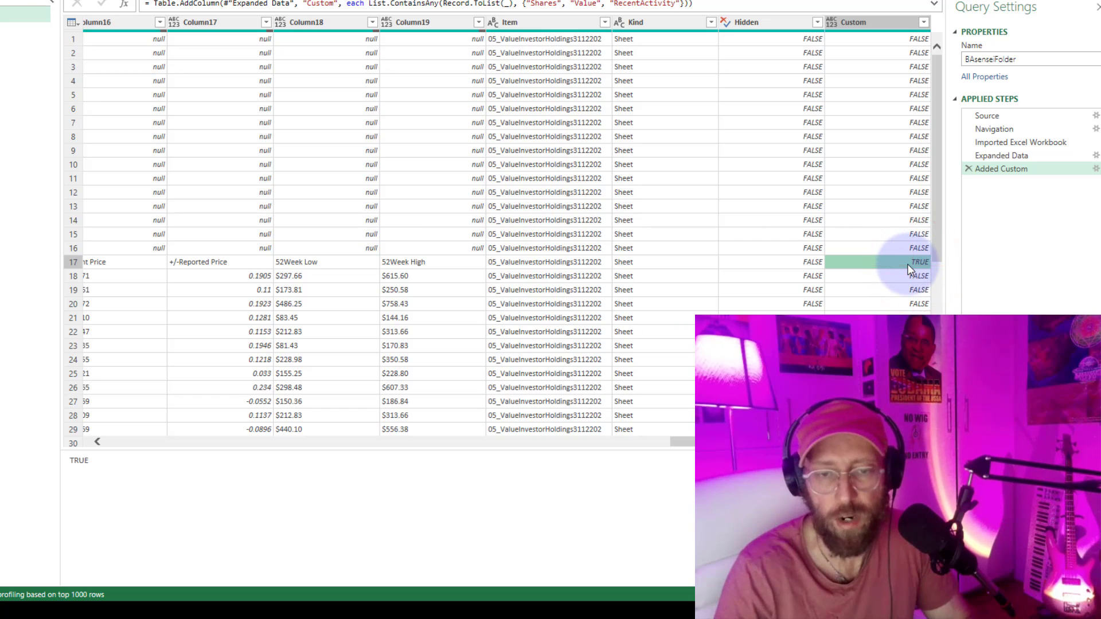
click(791, 261)
click(868, 248)
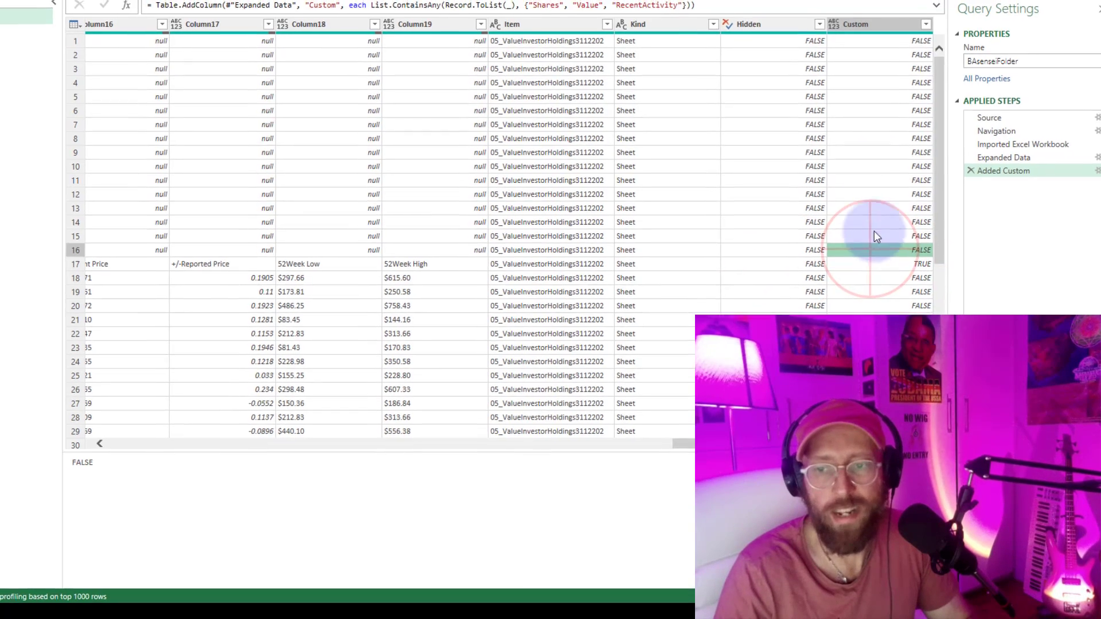
click(876, 41)
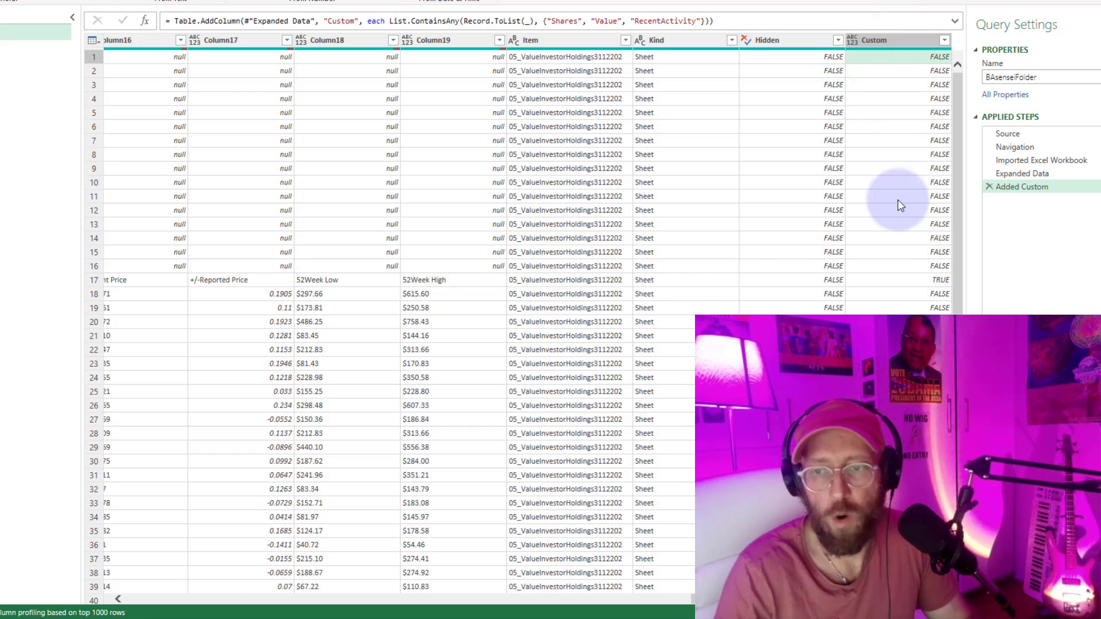
click(891, 279)
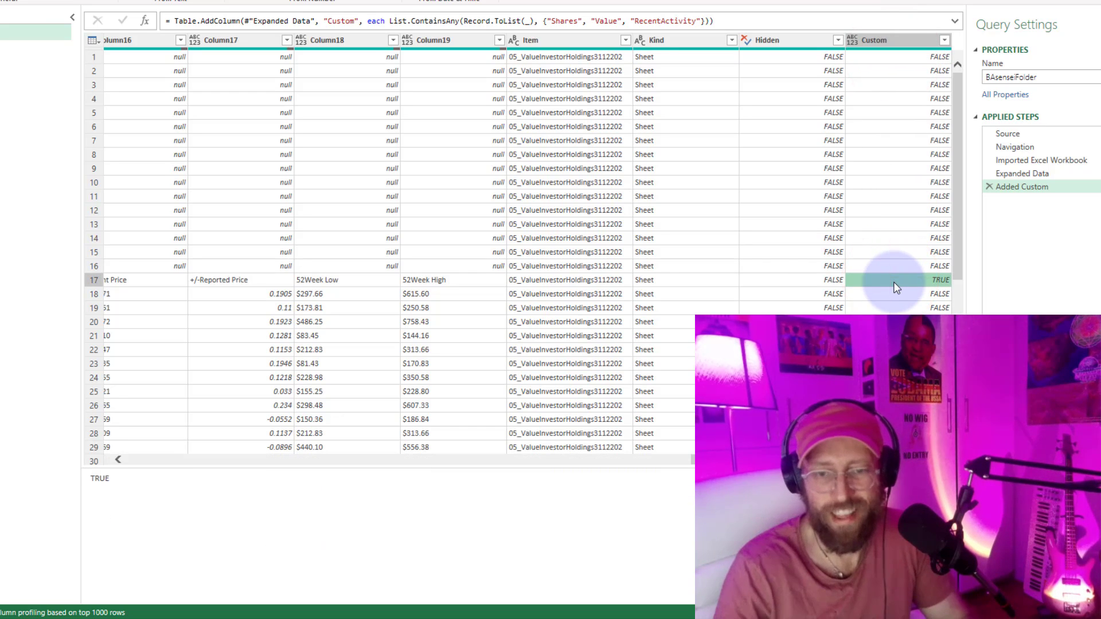
click(871, 307)
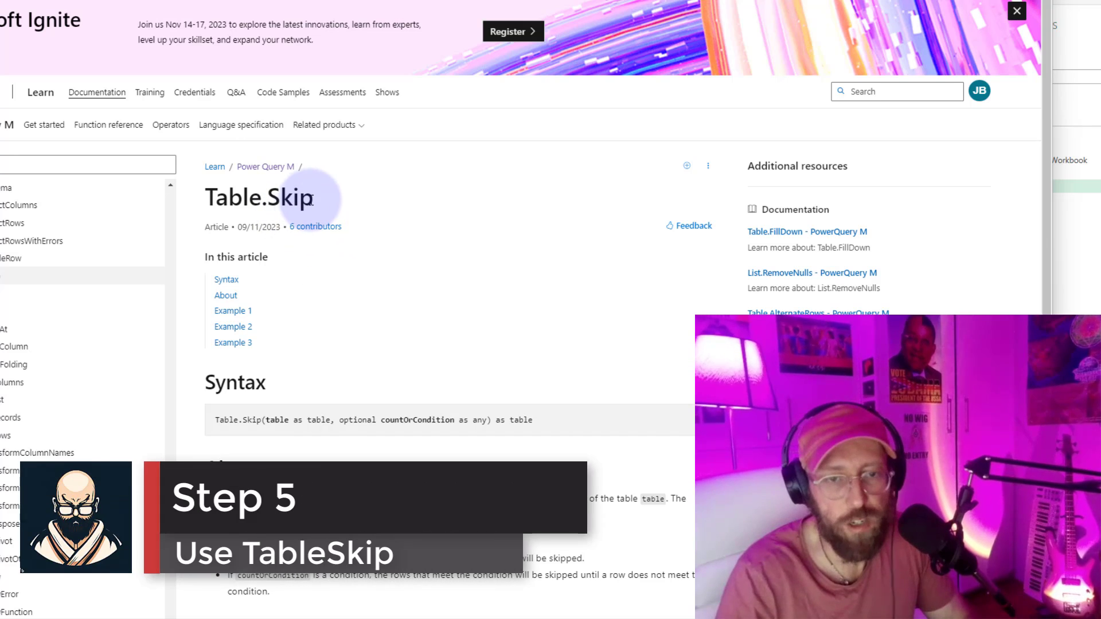
Review the Table.Skip documentation page in the browser and return to the Power Query Editor.
drag(311, 199, 228, 198)
click(380, 222)
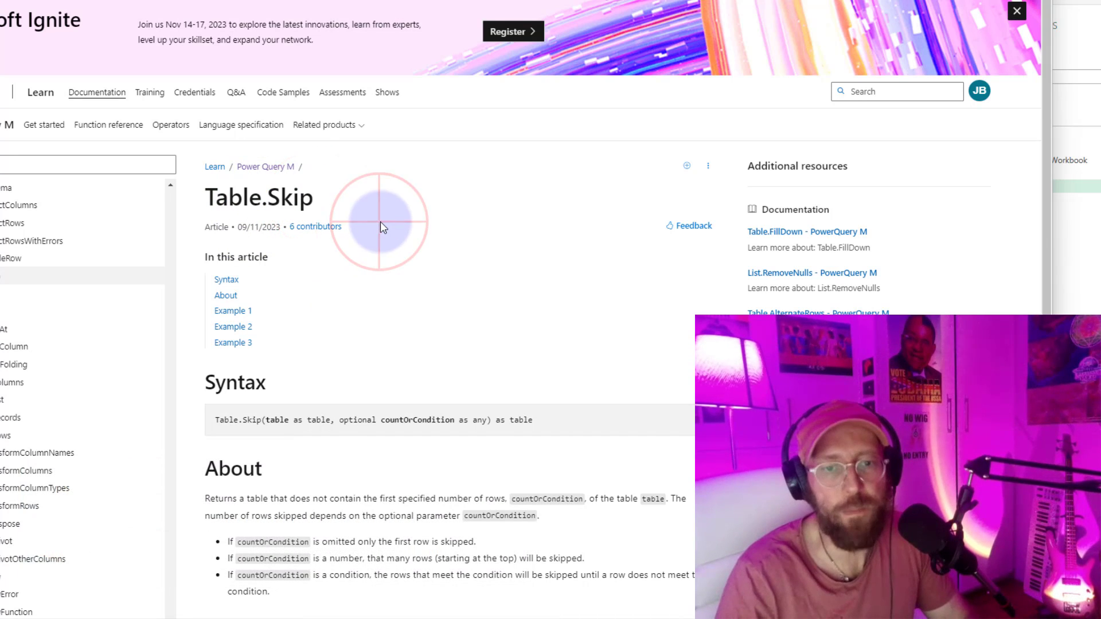
drag(315, 198, 211, 201)
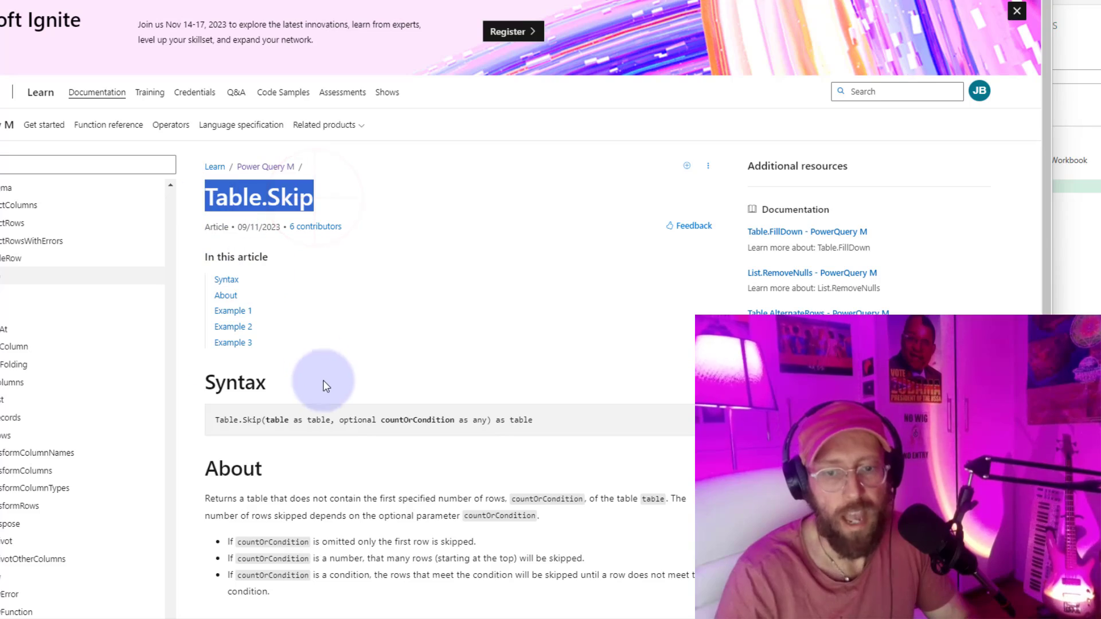
key(alt+Tab)
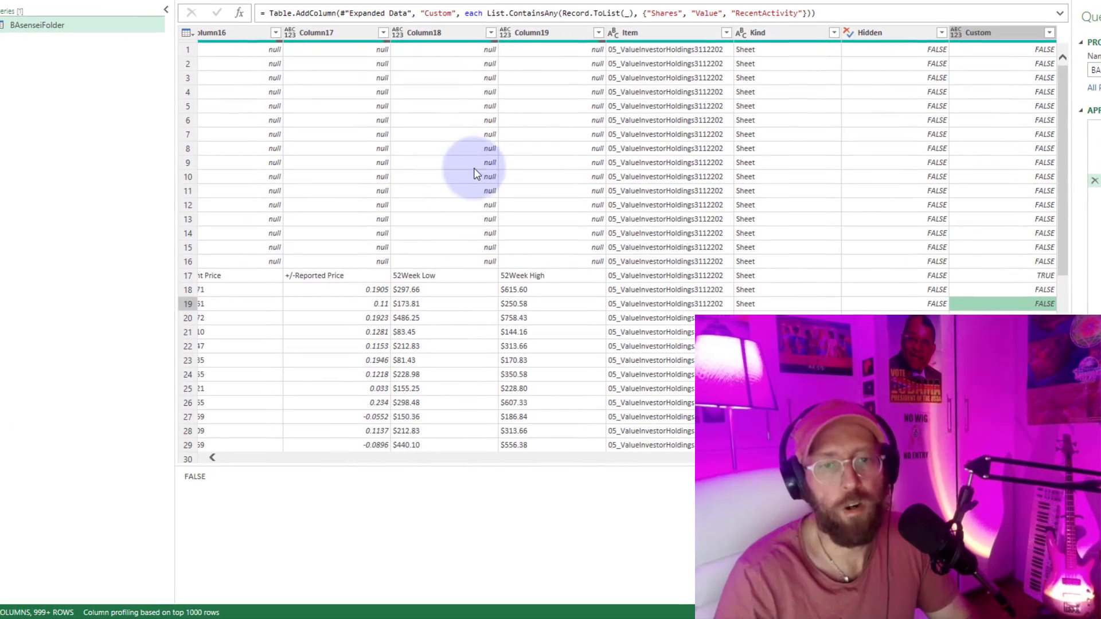
key(alt+Tab)
key(alt+Tab)
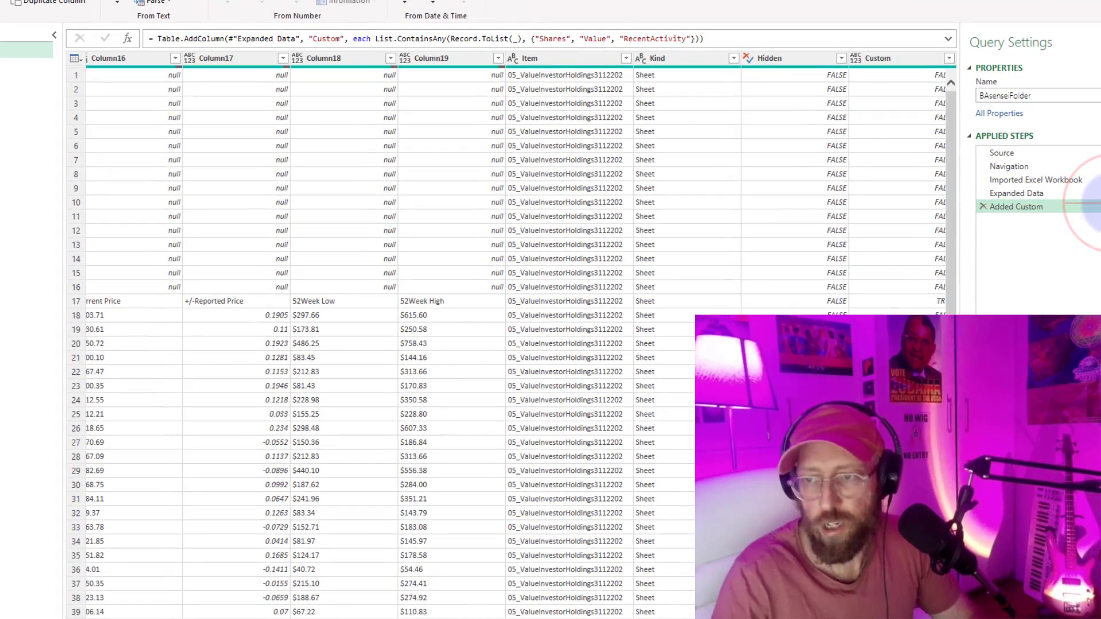
Copy the List.ContainsAny formula from the Added Custom step's definition, leaving that custom column as it is.
click(1100, 207)
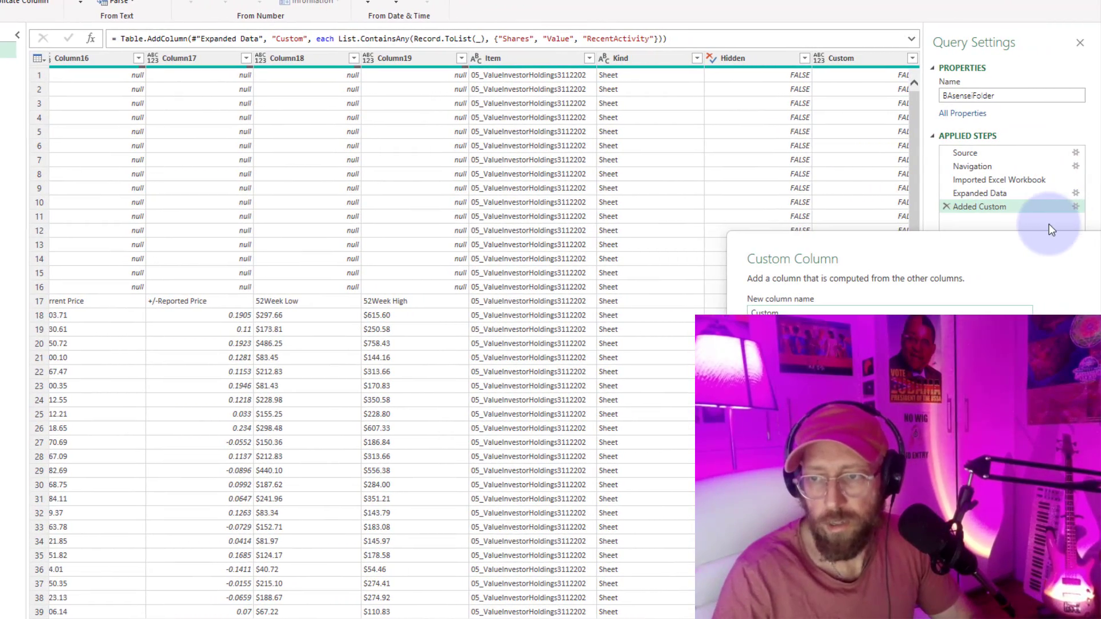
drag(954, 248, 494, 86)
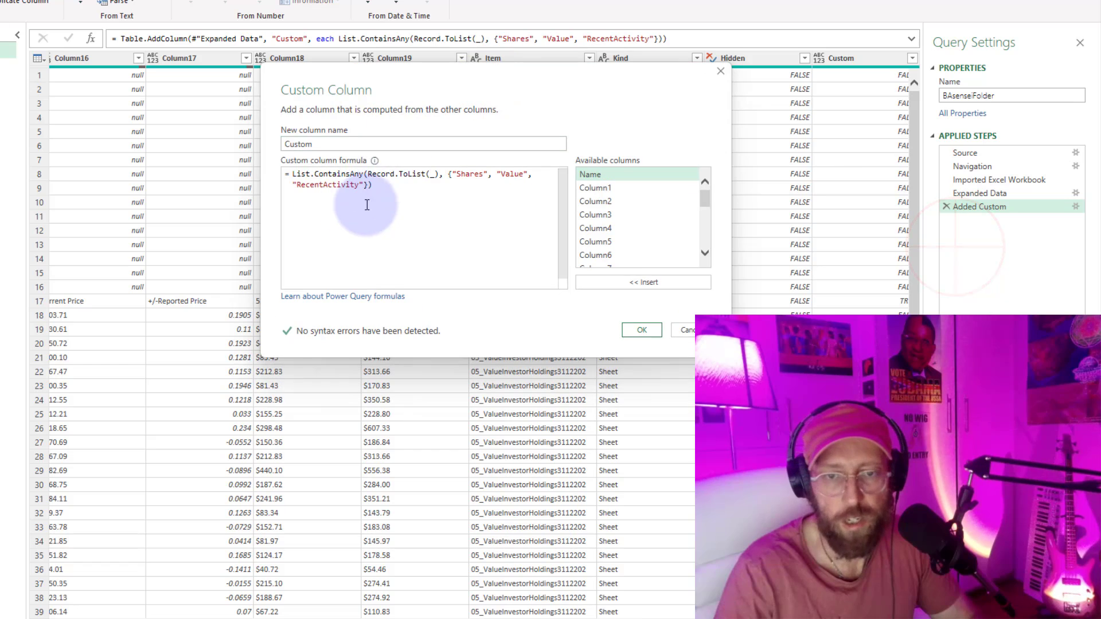
drag(367, 204, 290, 172)
key(ctrl+c)
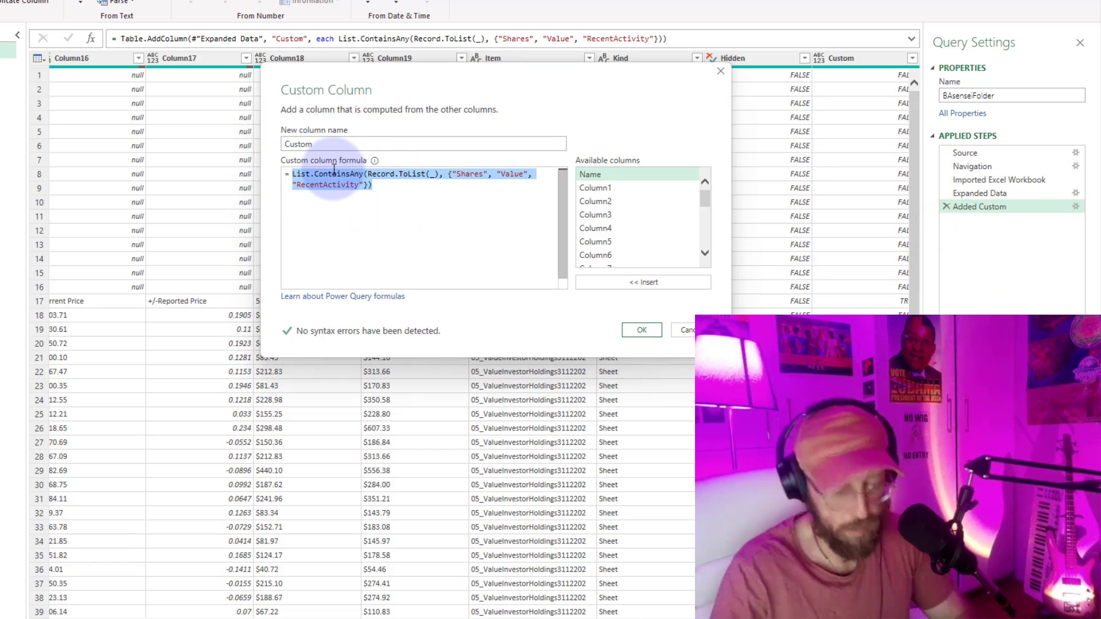
click(688, 330)
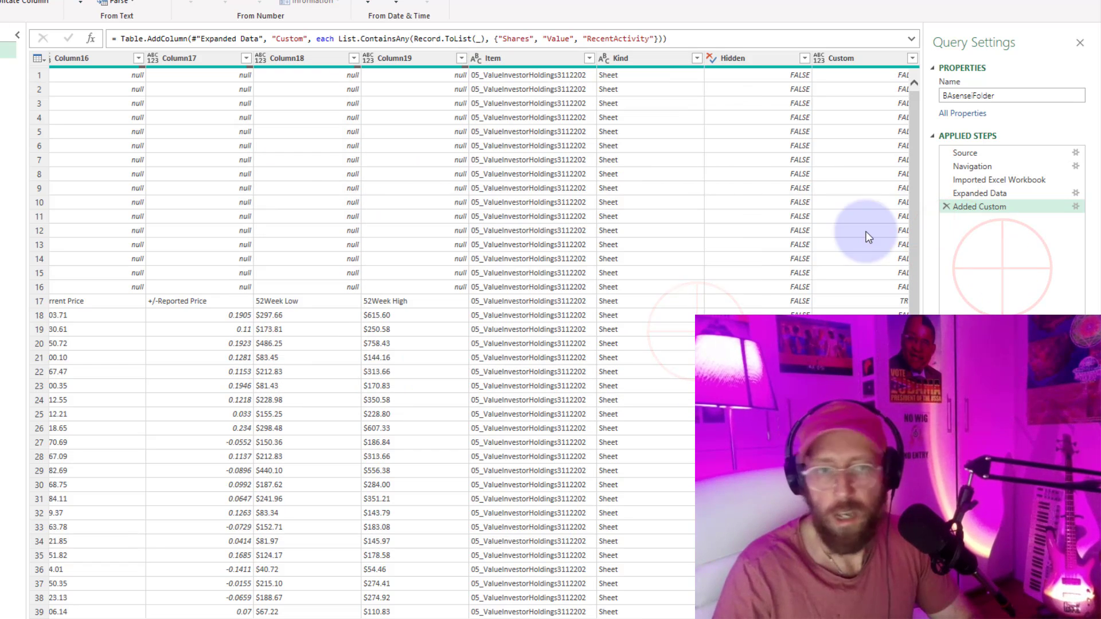
Add a step that applies Table.Skip to #"Added Custom" with each and the copied List.ContainsAny formula as the condition.
click(91, 40)
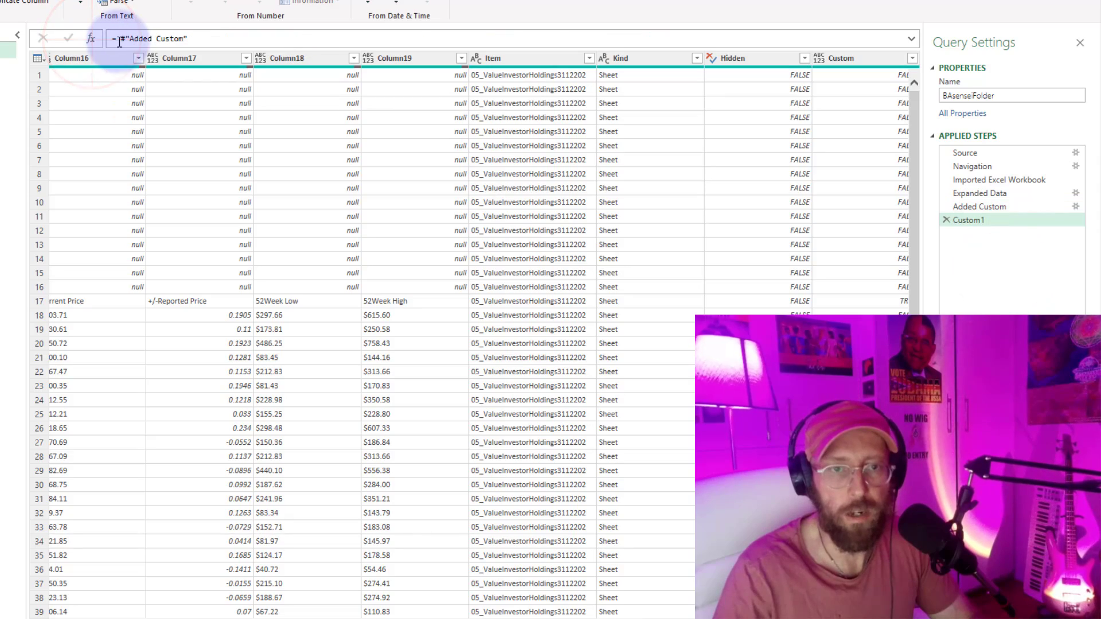
click(120, 38)
text(Table.Skip)
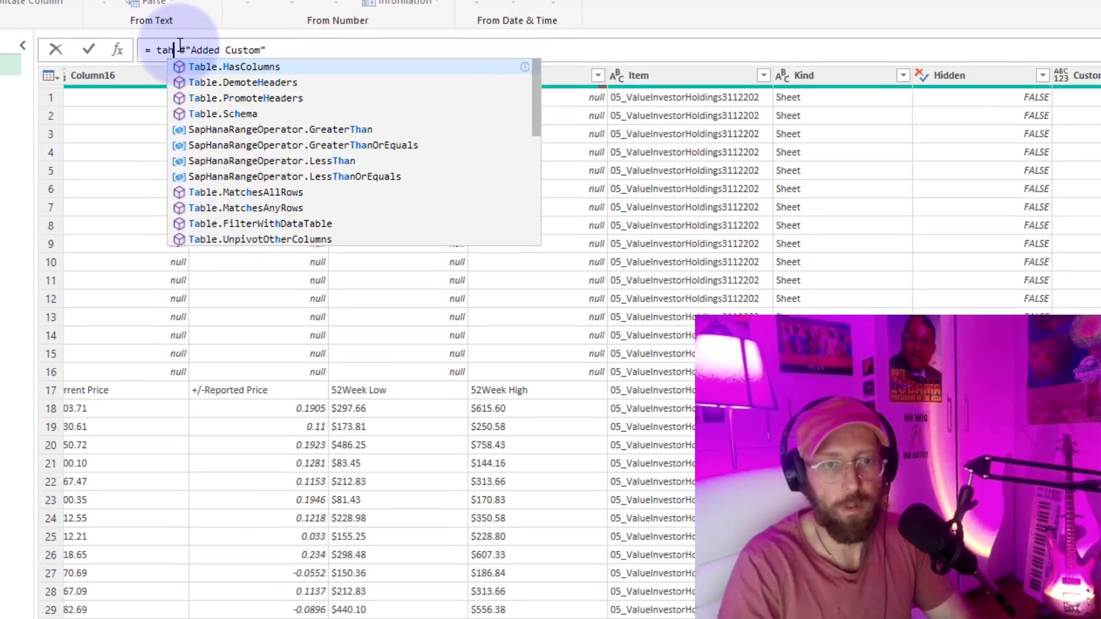
text(()
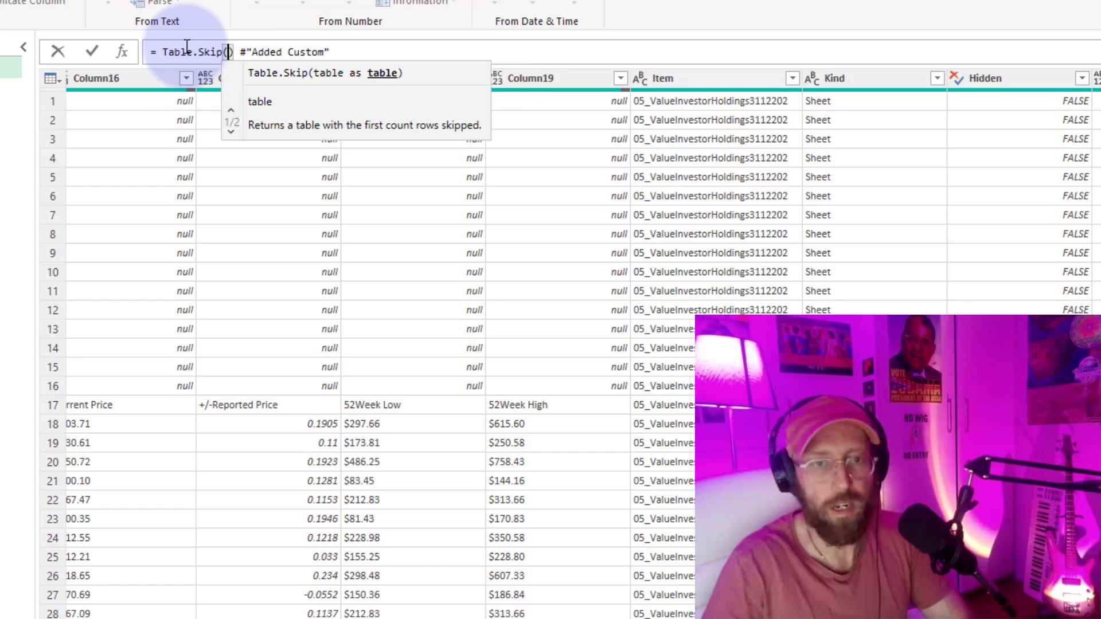
key(End)
text(,)
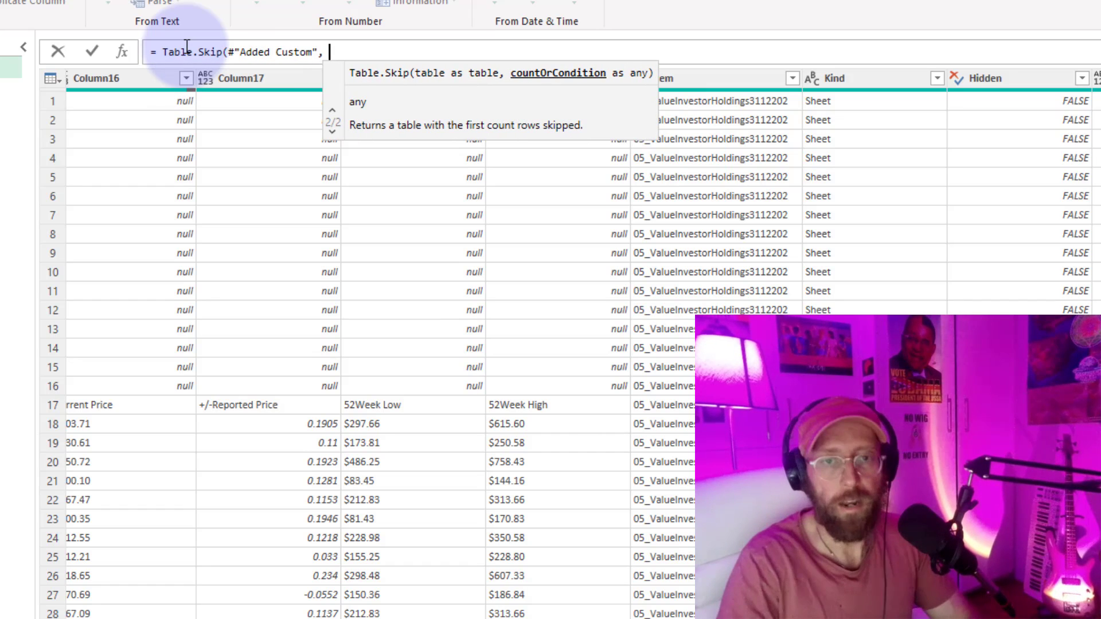
text( each)
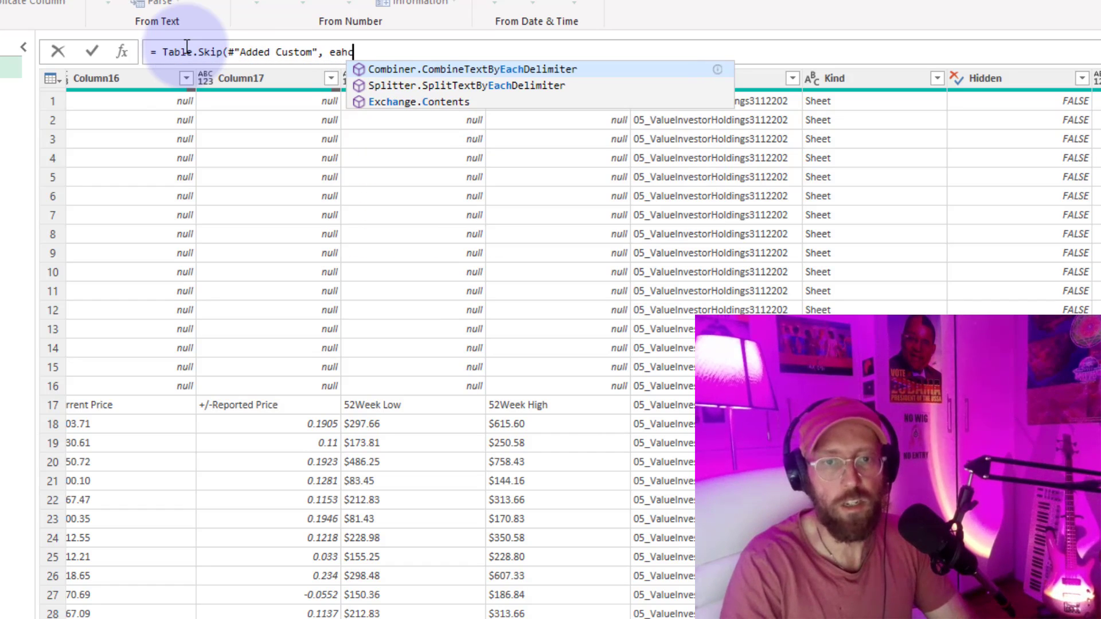
key(ctrl+v)
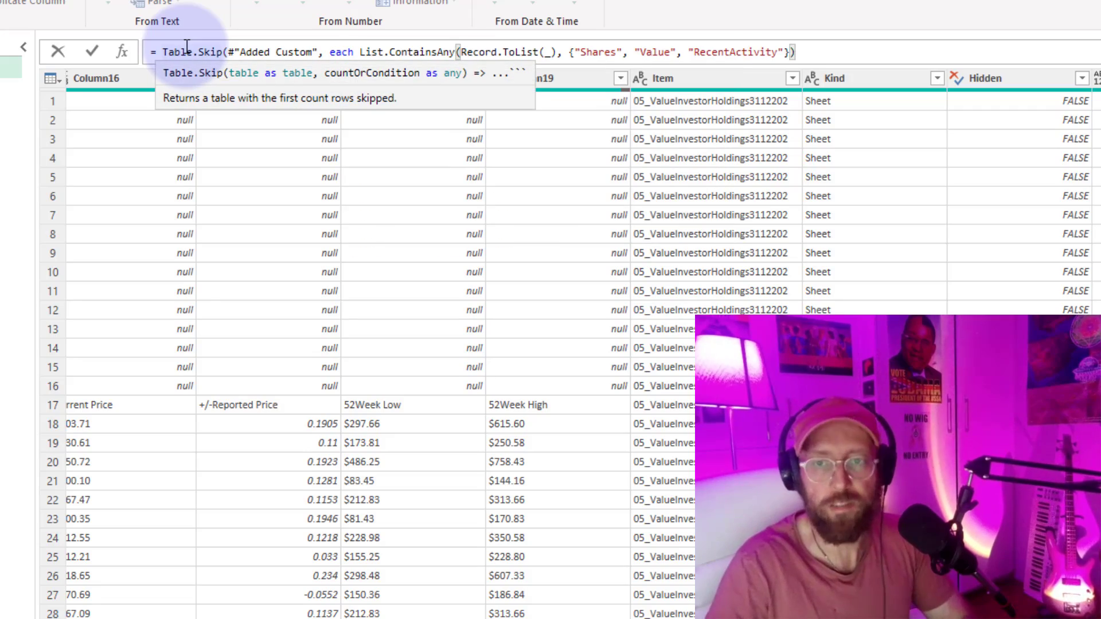
text())
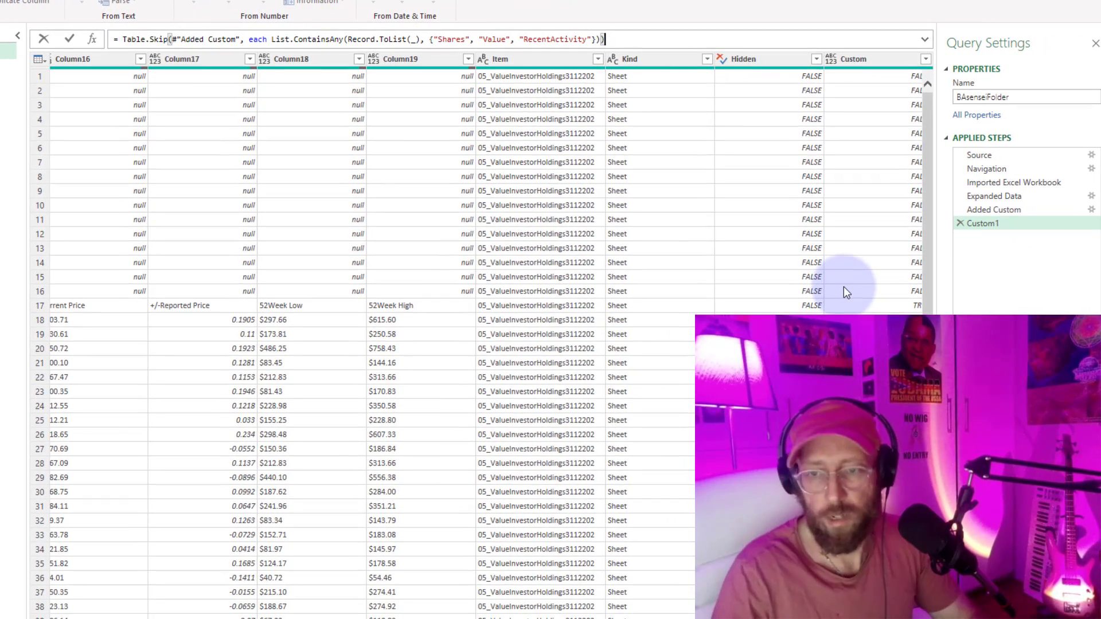
click(844, 286)
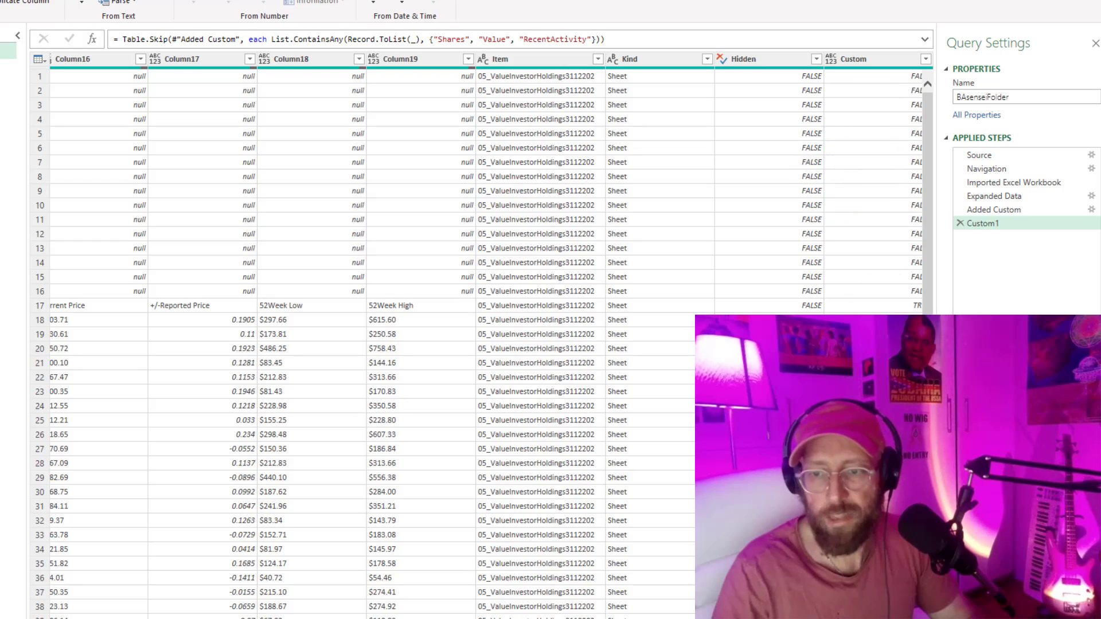
Reread how Table.Skip treats countOrCondition in the browser documentation, and check row 17's Custom value in the Power Query Editor.
key(alt+Tab)
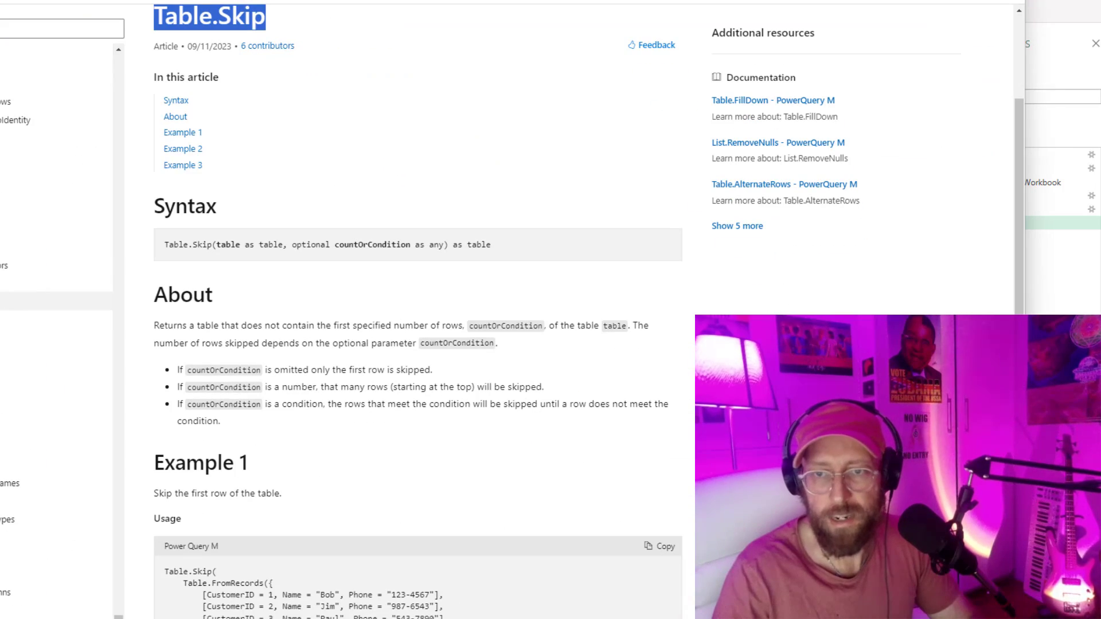
scroll(337, 273, down, 1)
key(alt+Tab)
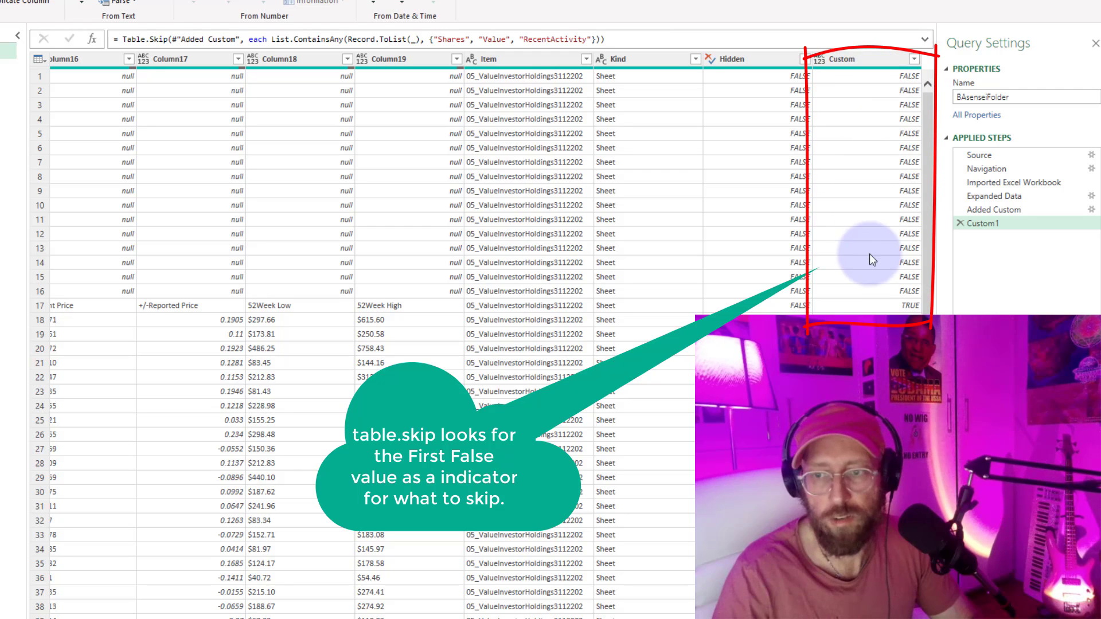
click(908, 306)
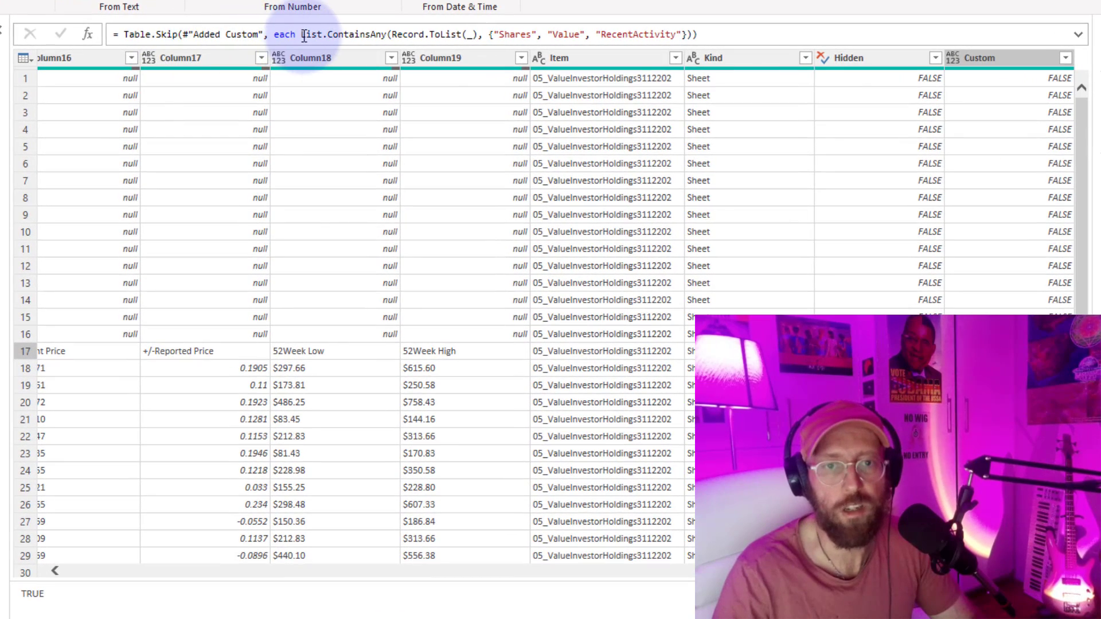
Negate the Table.Skip condition by inserting not before List.ContainsAny, and apply the formula.
click(303, 35)
text(not)
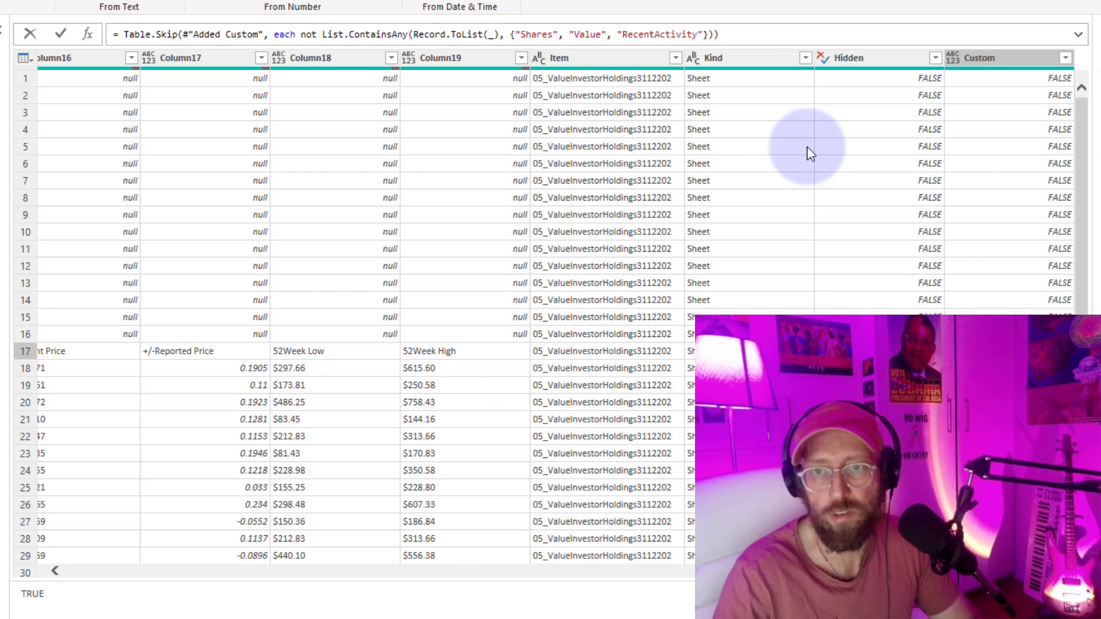
click(749, 30)
key(Return)
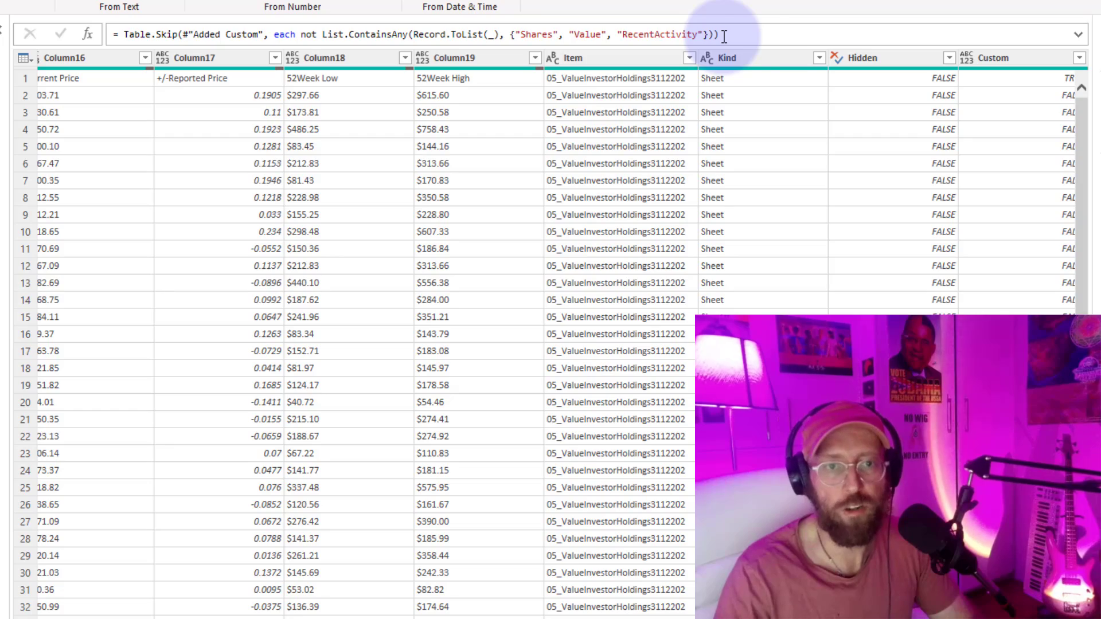
Select the full Table.Skip formula, and duplicate the BAsenseiFolder query.
drag(725, 36, 124, 35)
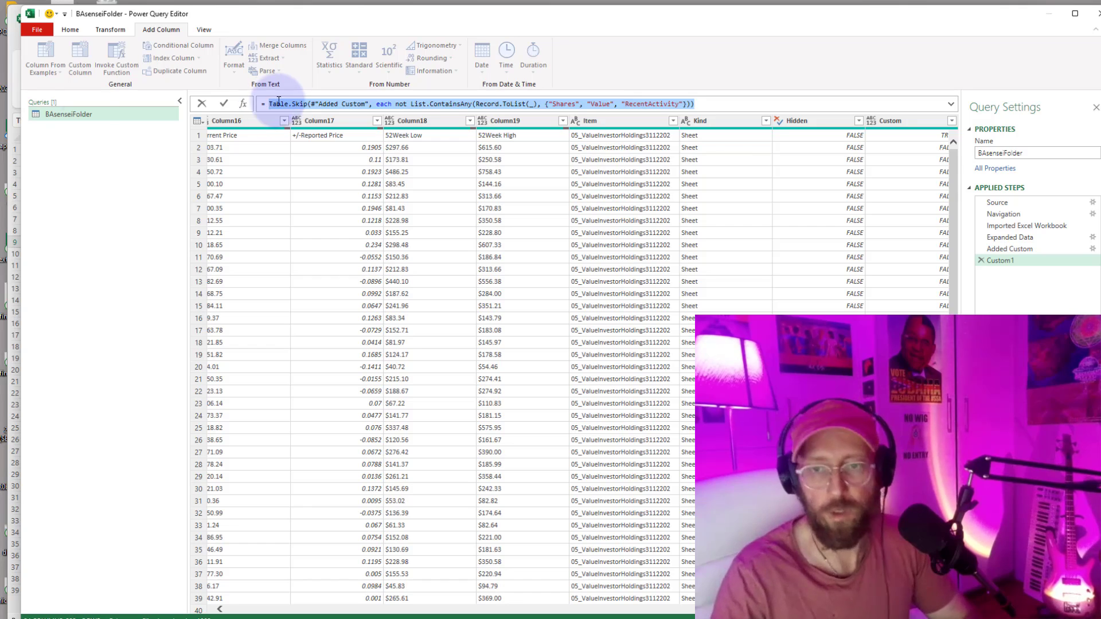
right_click(84, 112)
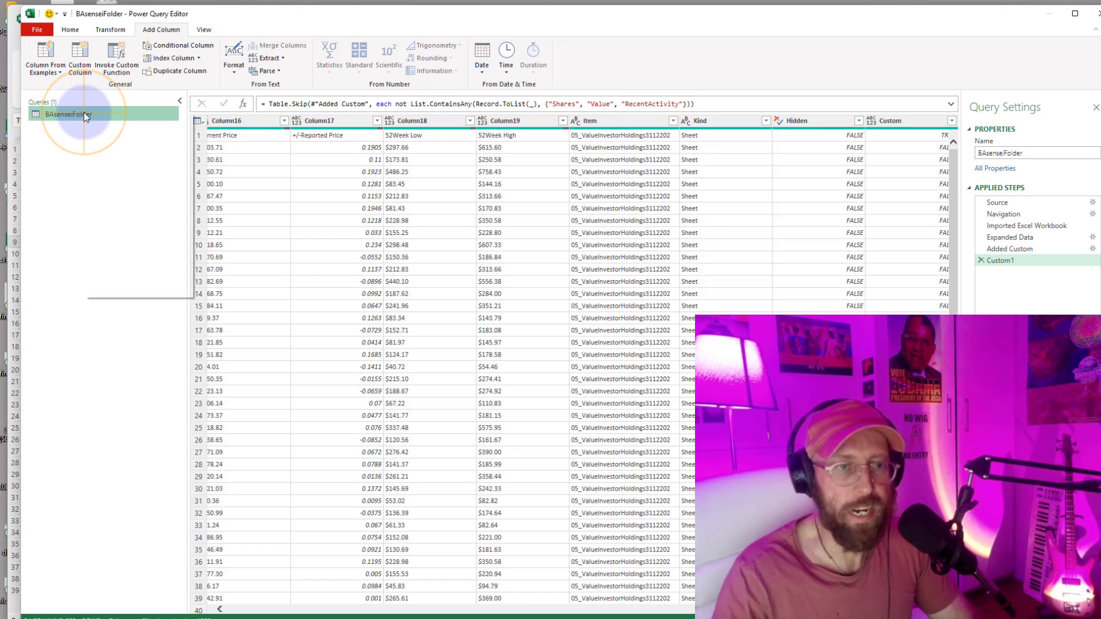
click(119, 179)
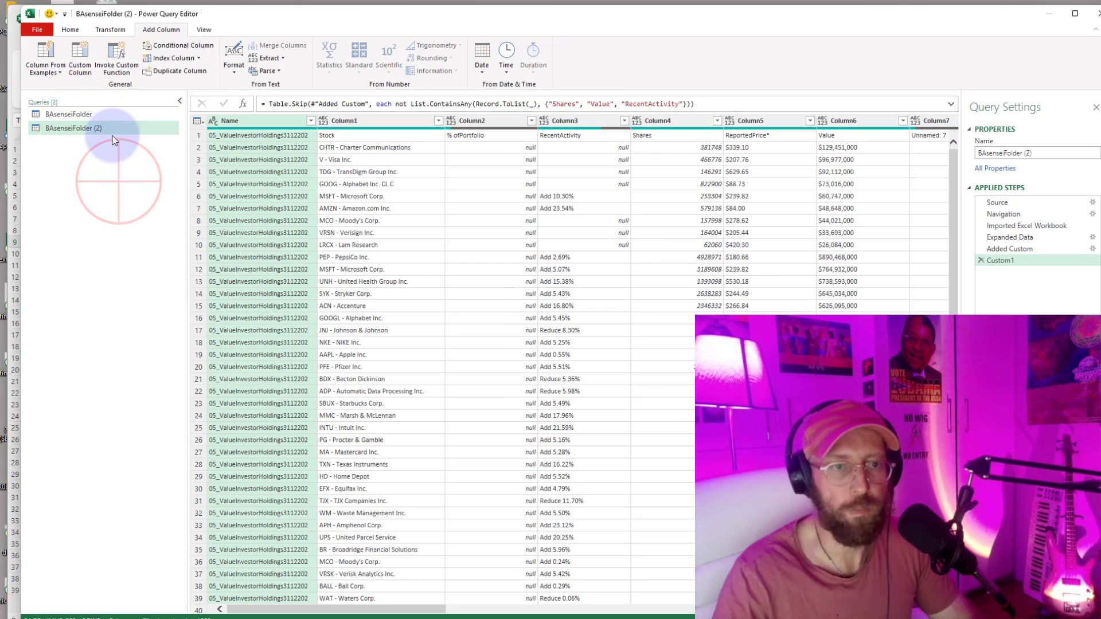
Compare the Added Custom and Custom1 steps in the original BAsenseiFolder query, and return to BAsenseiFolder (2).
click(102, 117)
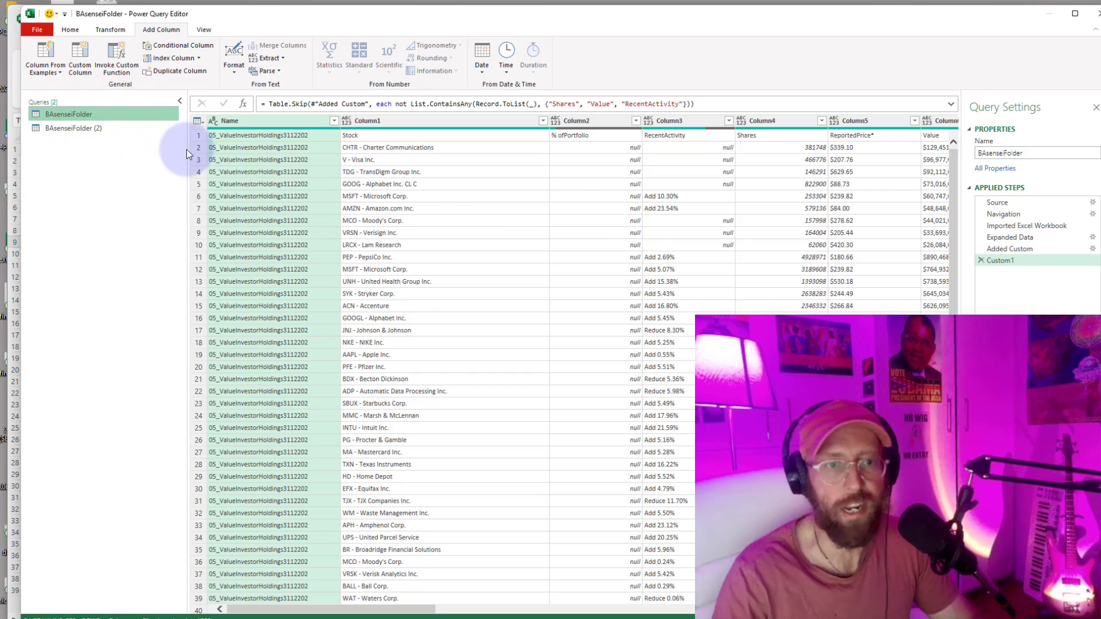
click(1037, 249)
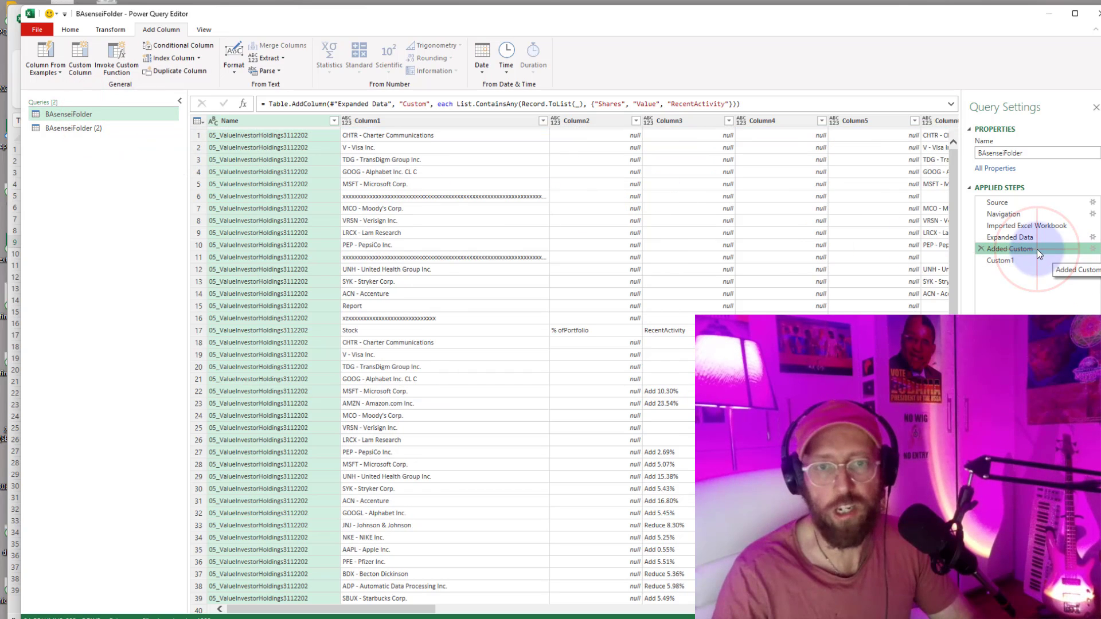
click(1003, 260)
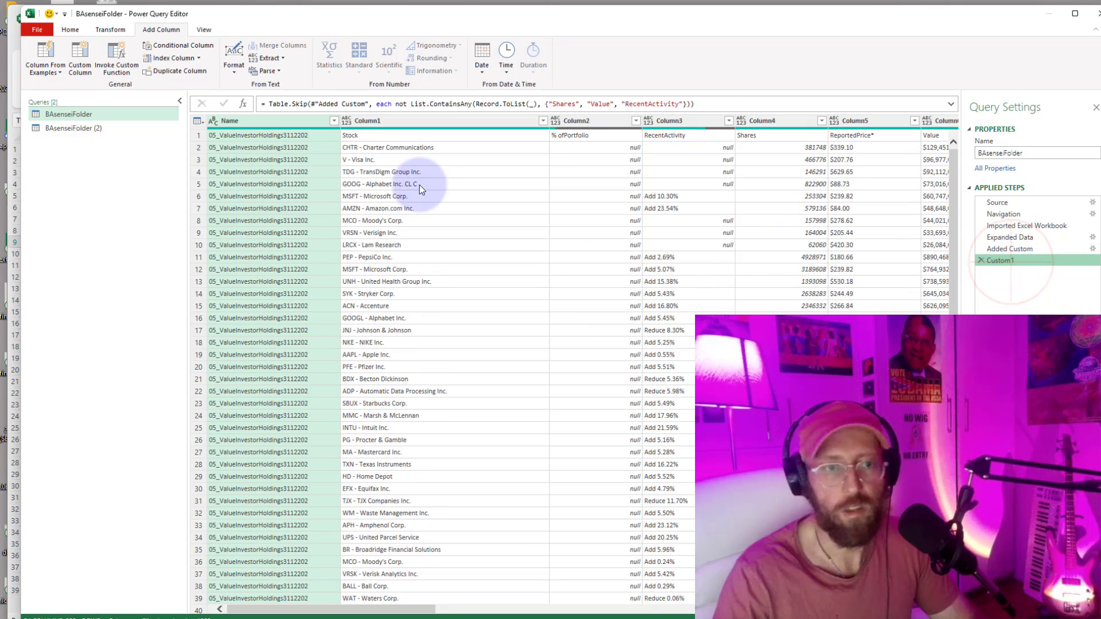
click(67, 128)
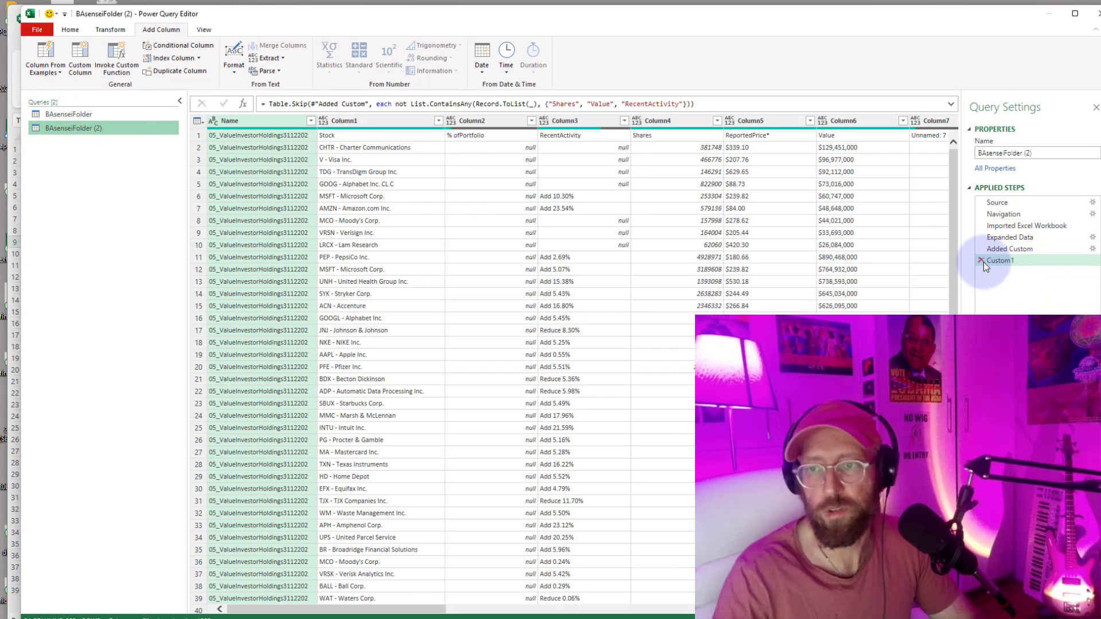
Delete every step after Source from BAsenseiFolder (2), and preview the first and third binary files in the Content column.
click(982, 260)
click(981, 249)
click(980, 237)
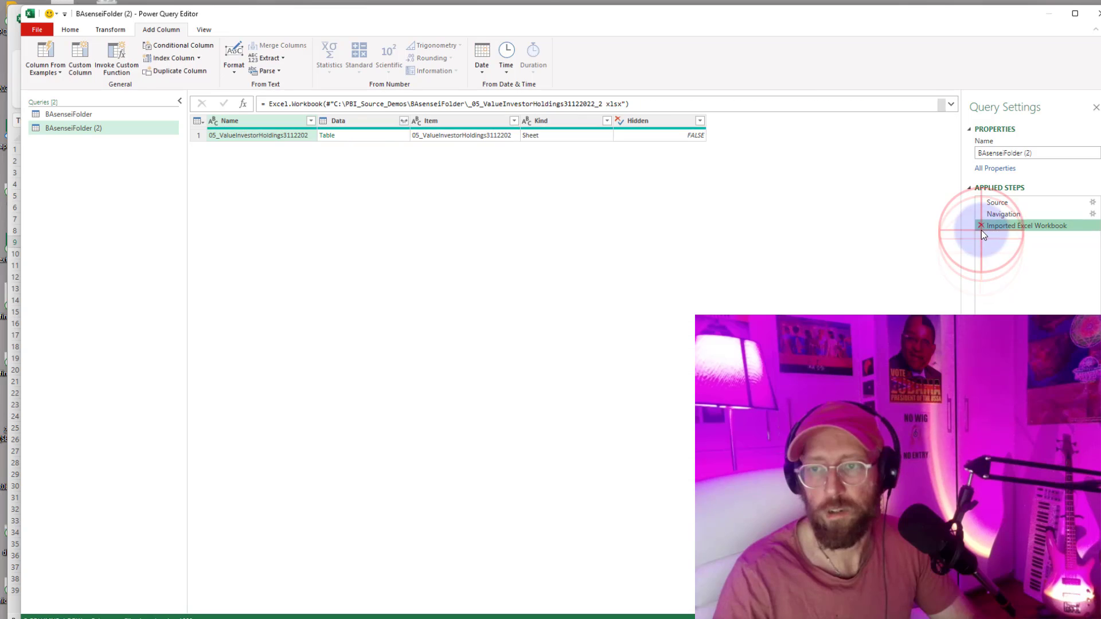
click(982, 226)
click(981, 214)
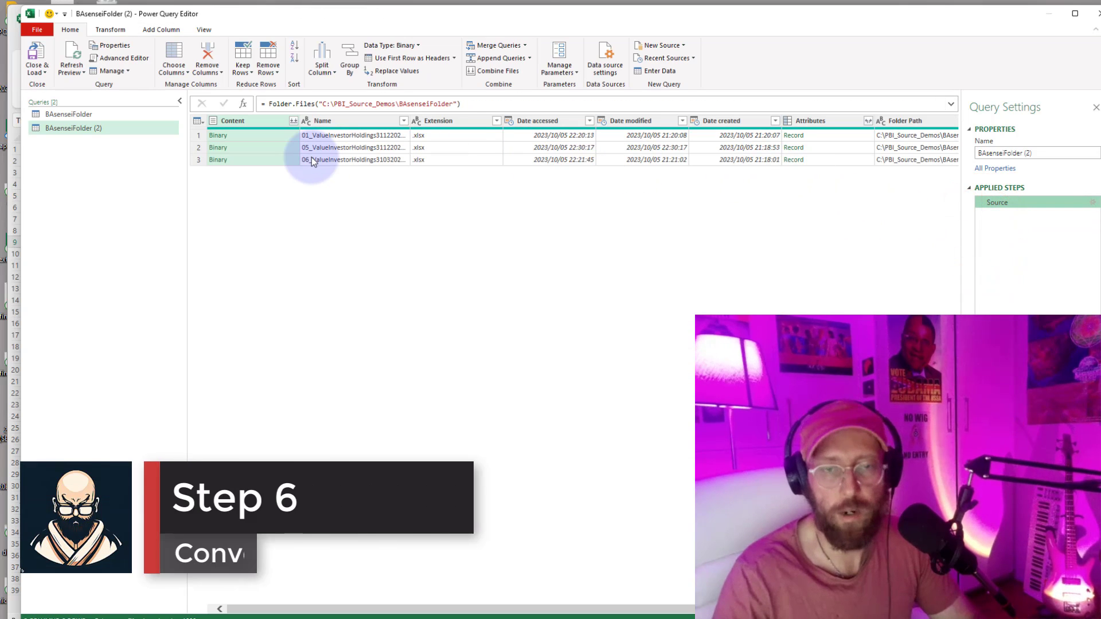
click(261, 140)
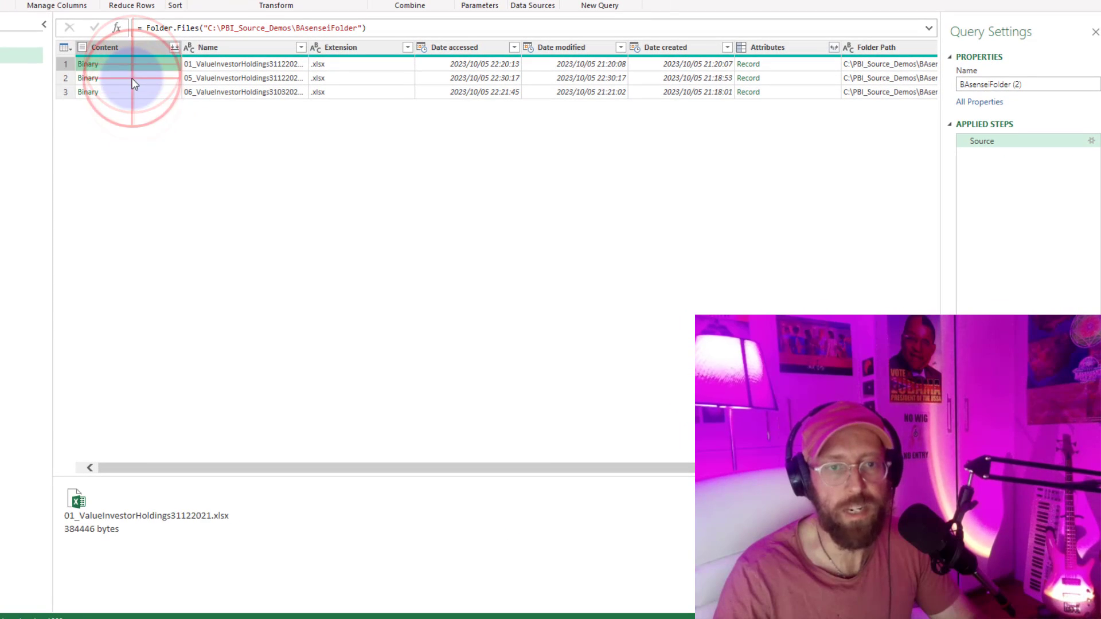
click(133, 93)
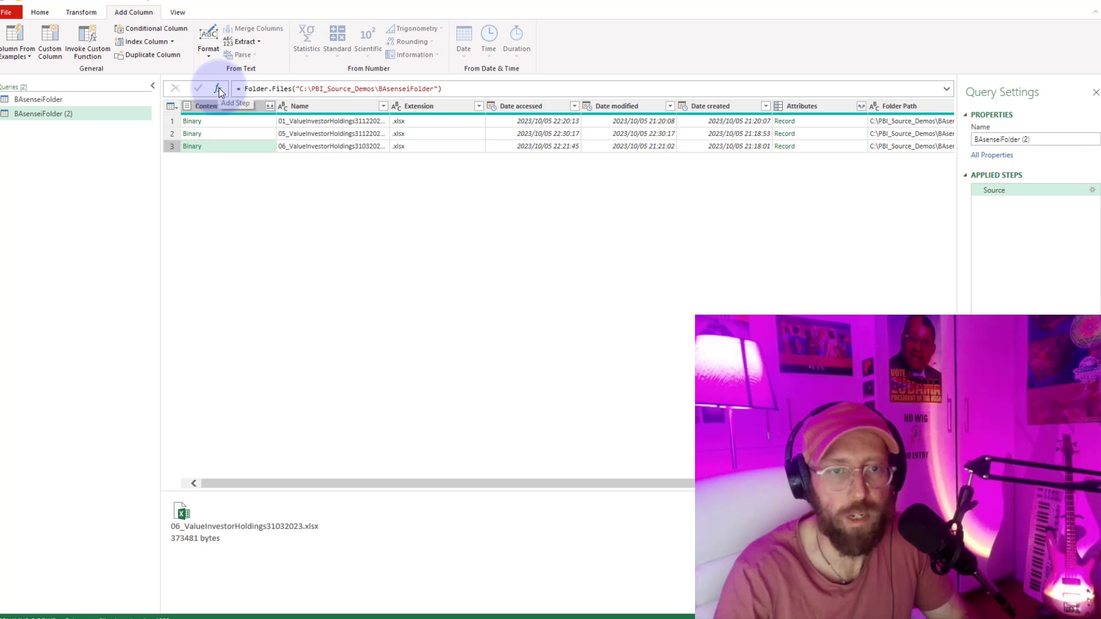
Add a step after Source, starting a Table.TransformColumns formula with Source as its table and an open transformation list.
click(220, 90)
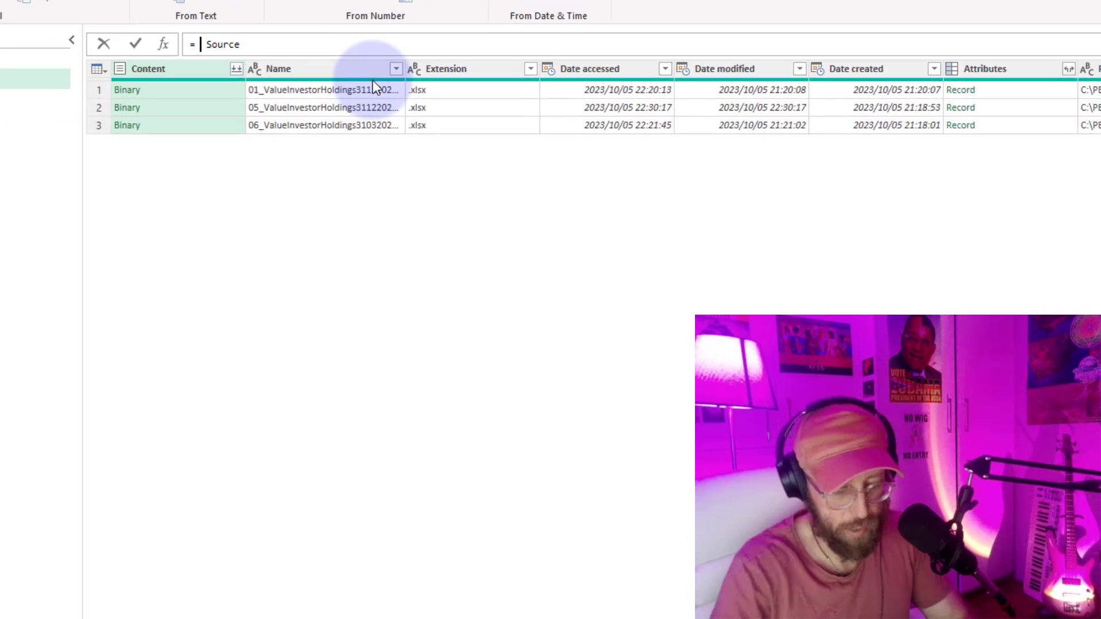
text(tabletrans)
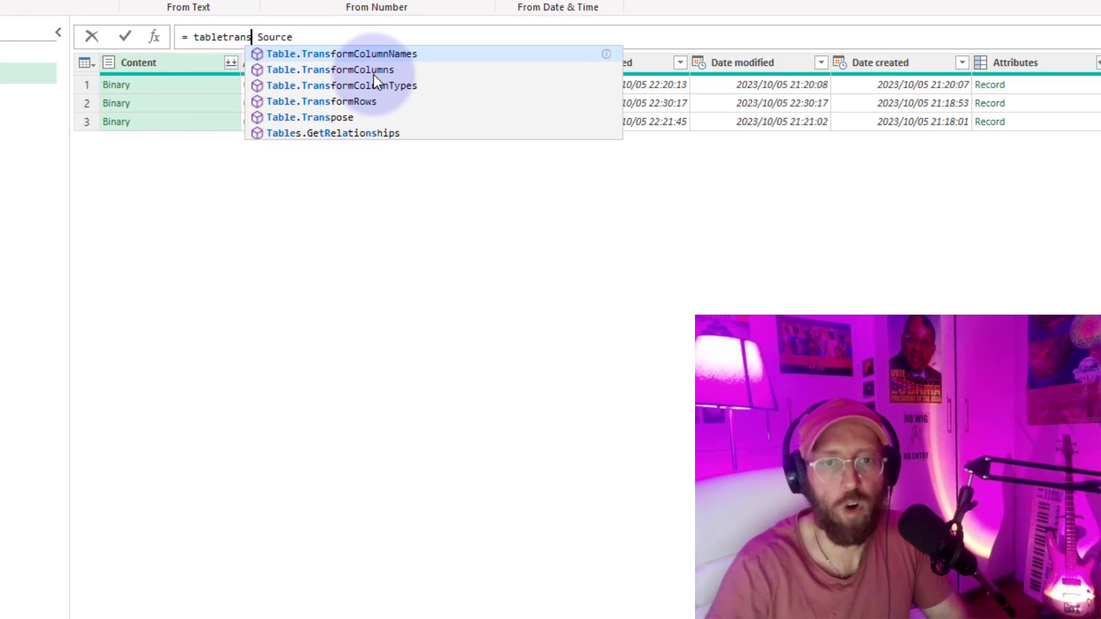
key(Down)
key(Tab)
key(Delete)
text(()
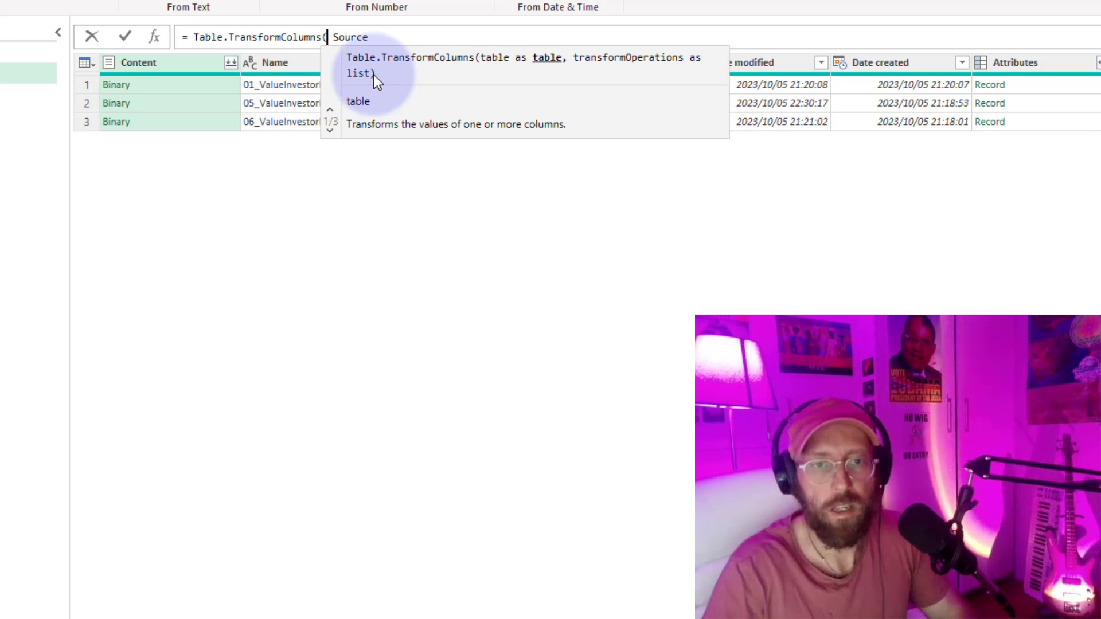
key(End)
text(, {)
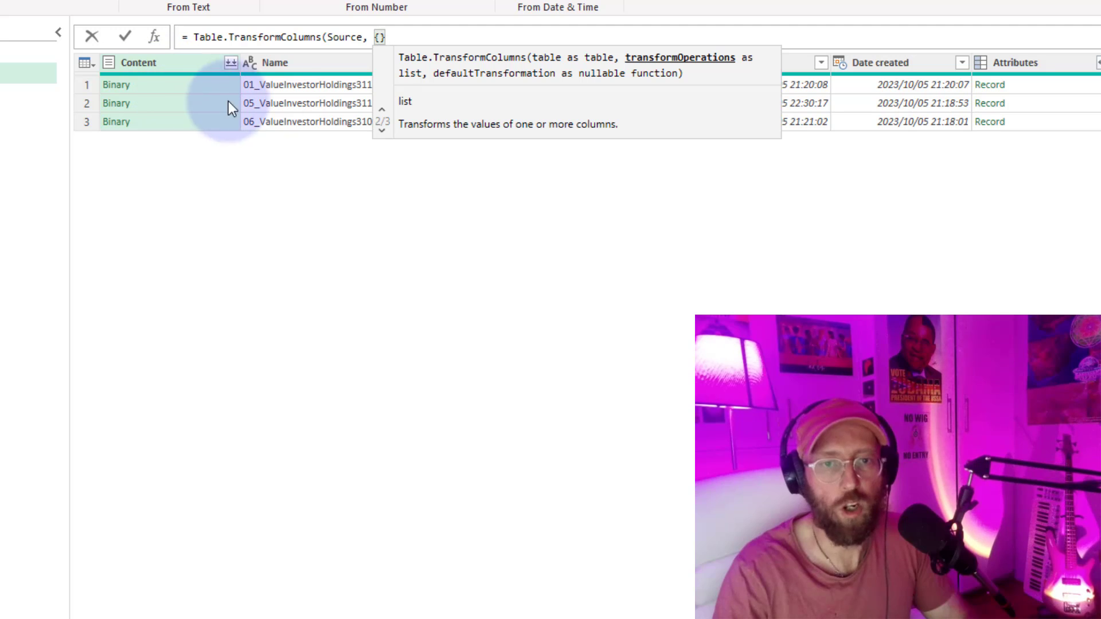
text("Content")
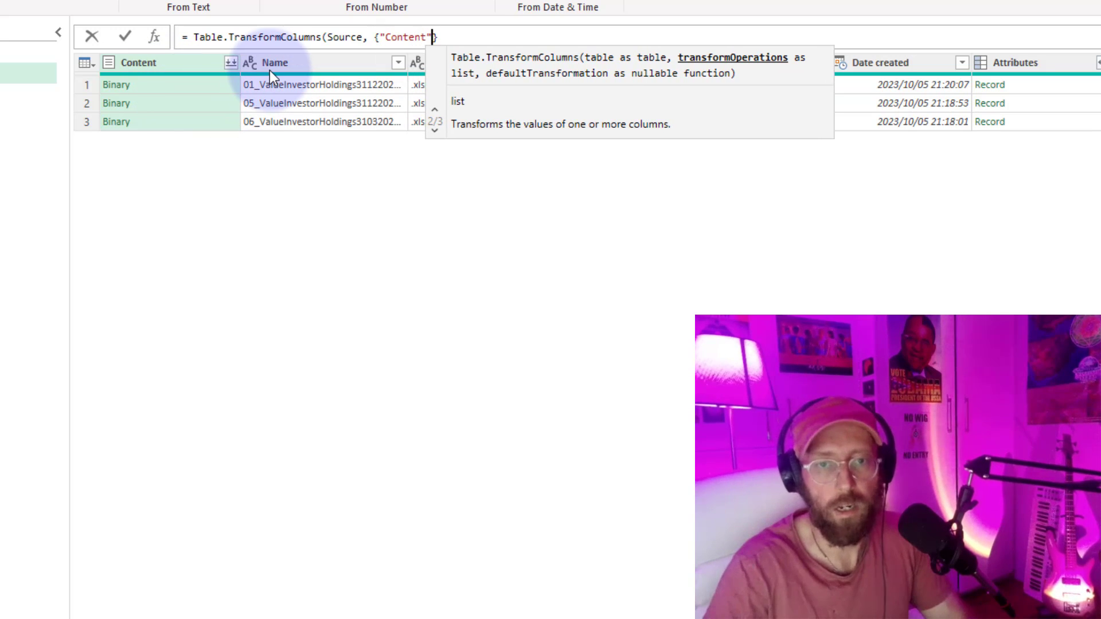
text(,  )
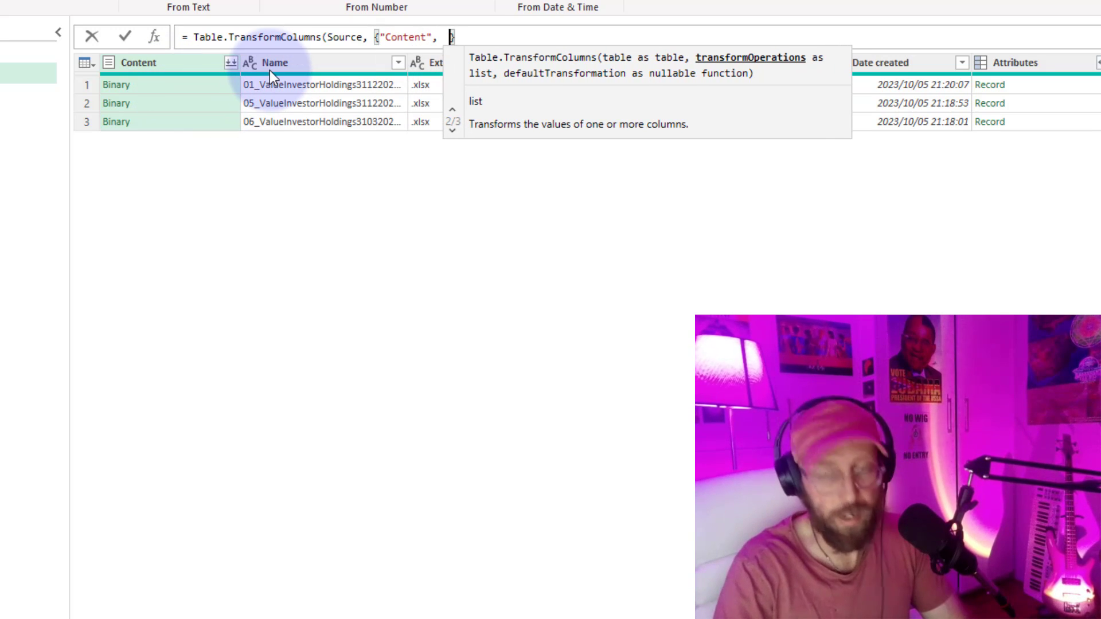
text(exce)
Complete the Table.TransformColumns formula with the transformation {"Content", Excel.Workbook} and apply it.
key(Down)
key(Down)
key(Tab)
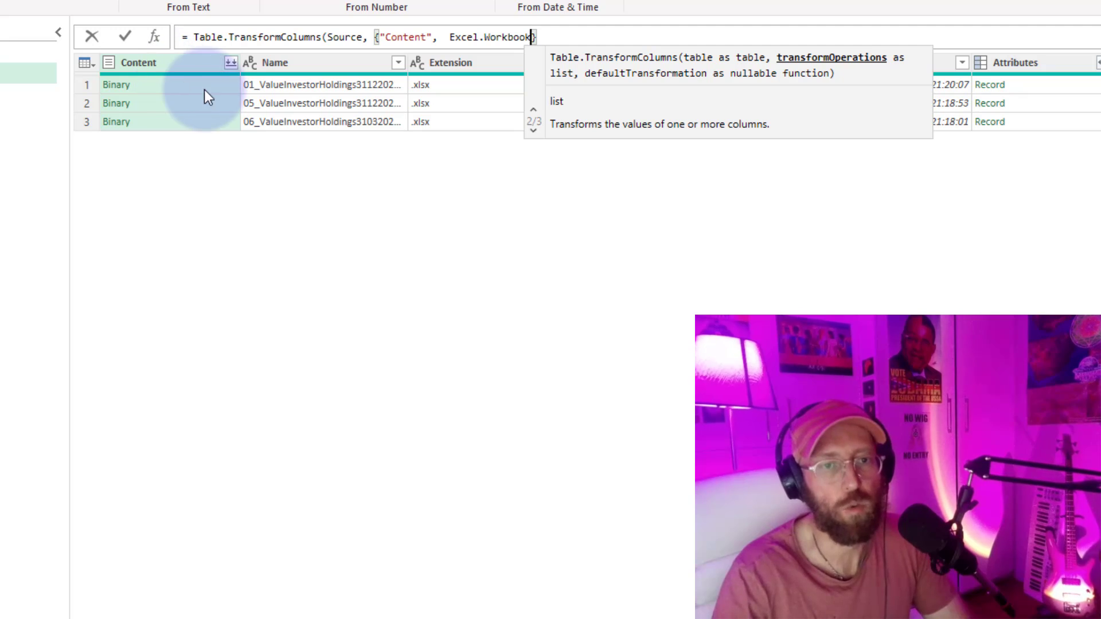
click(573, 36)
text())
key(Return)
Check the Content tables, and expand the column into Name, Data, Item, Kind and Hidden without the original column name as prefix.
click(160, 85)
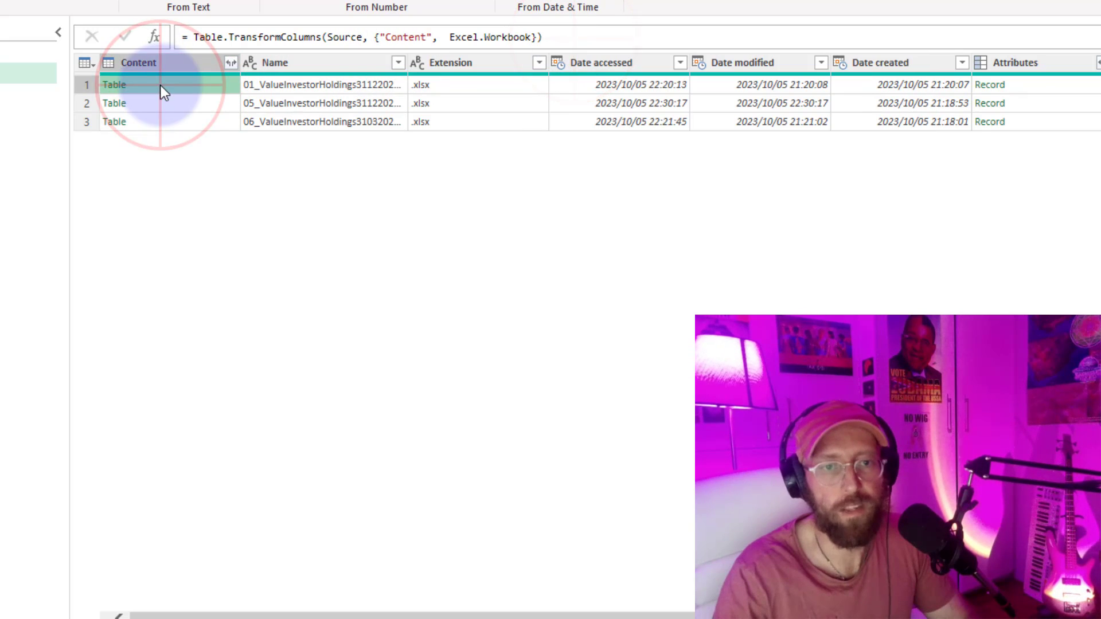
click(164, 102)
click(170, 119)
click(180, 97)
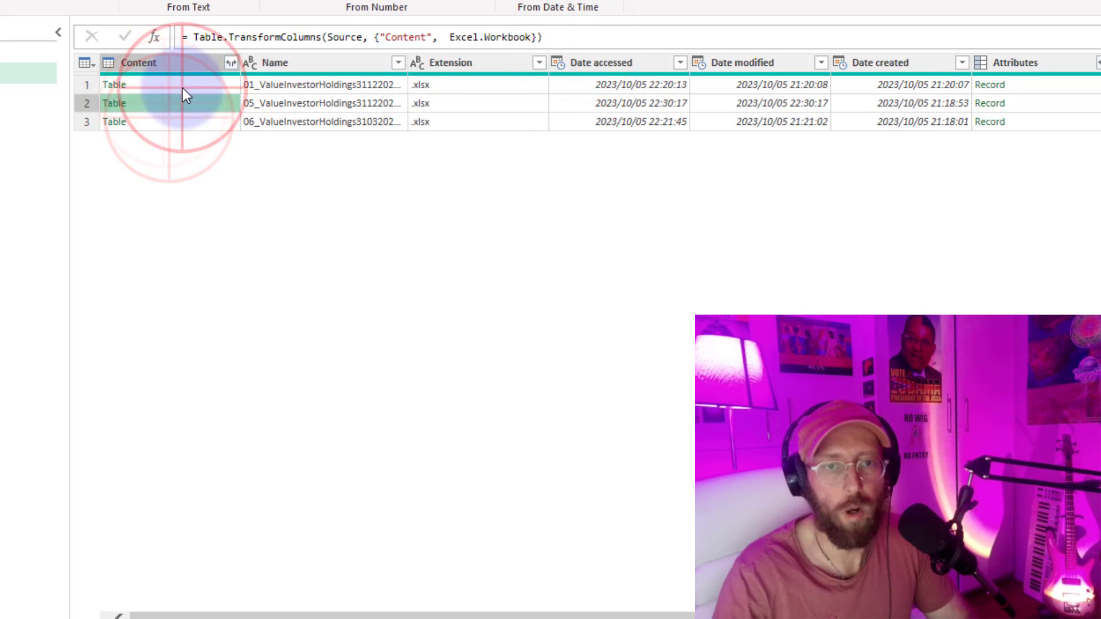
click(231, 63)
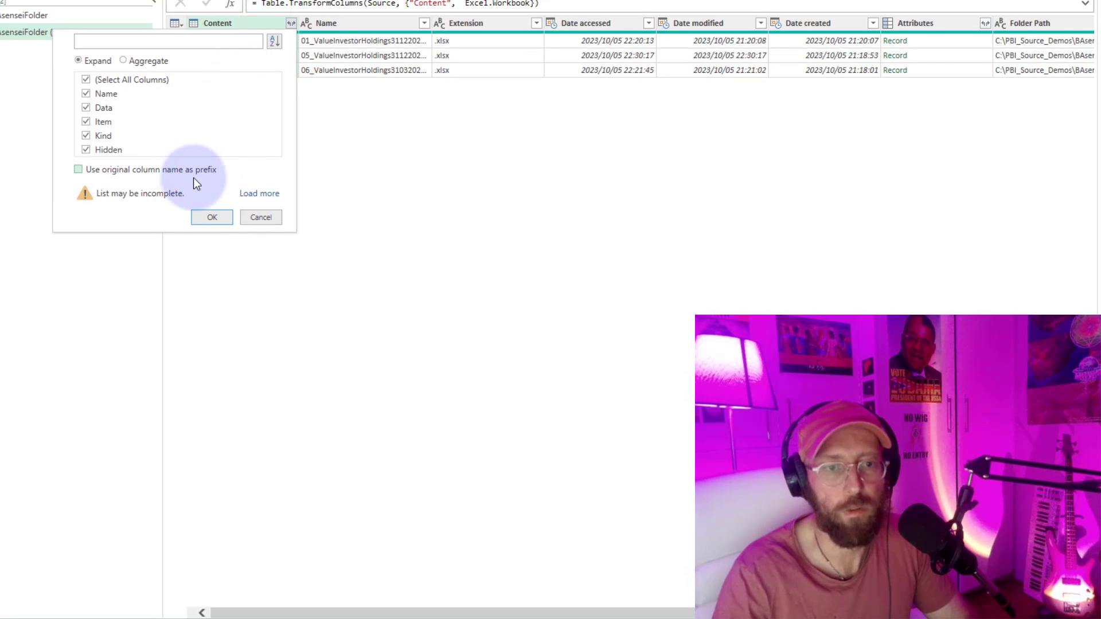
click(210, 222)
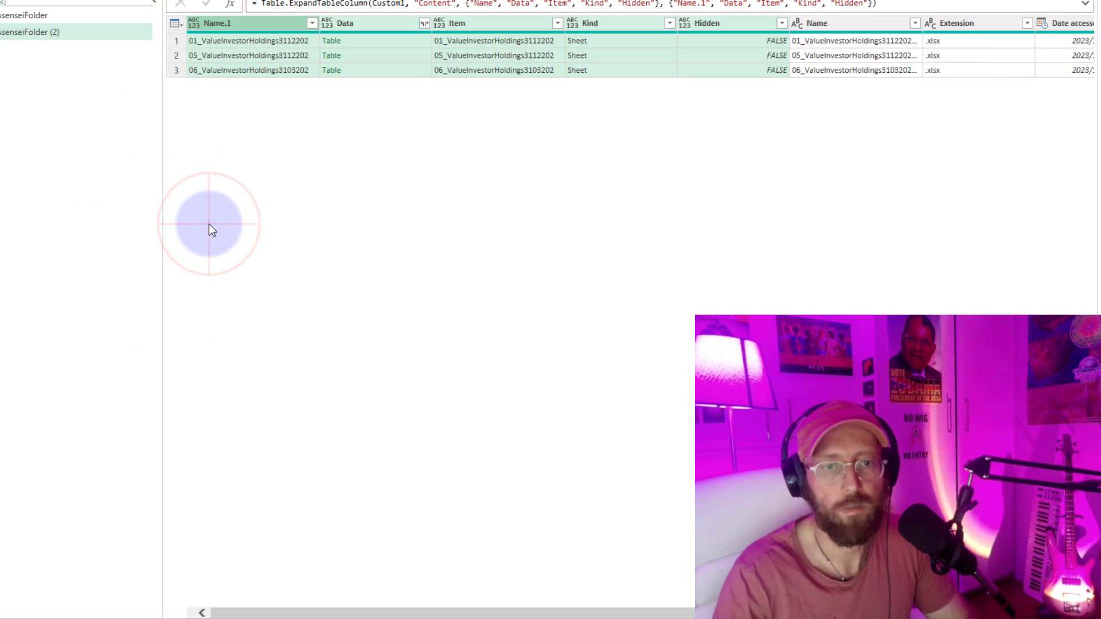
Enlarge the preview area and compare the rows above the header row in each of the three Data tables.
click(441, 114)
click(384, 41)
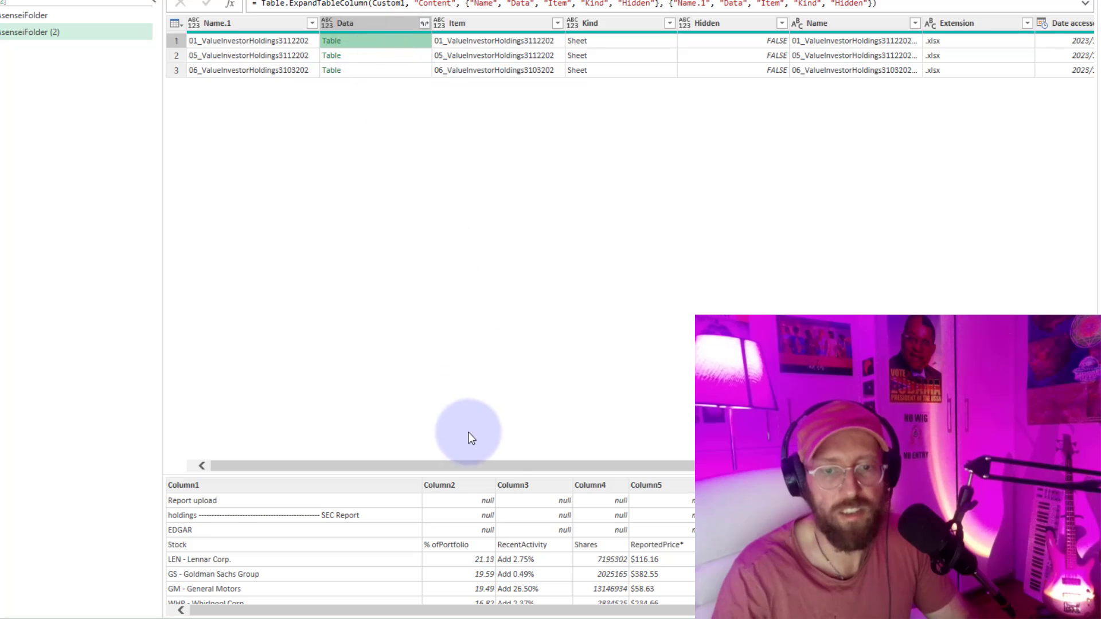
drag(473, 472, 386, 69)
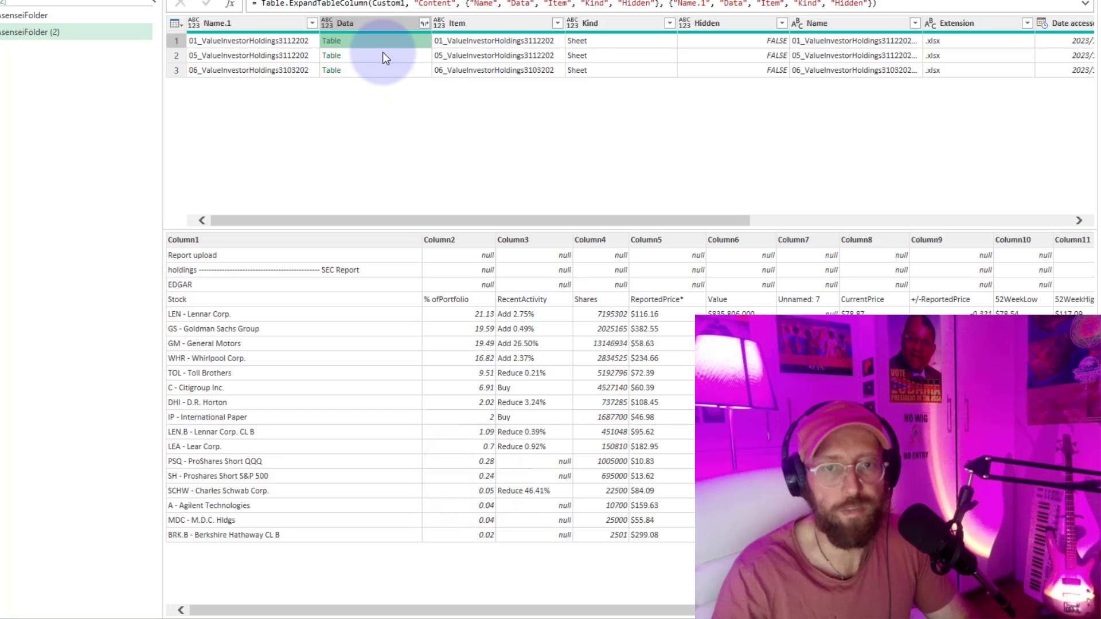
click(383, 53)
click(379, 42)
click(378, 56)
click(378, 70)
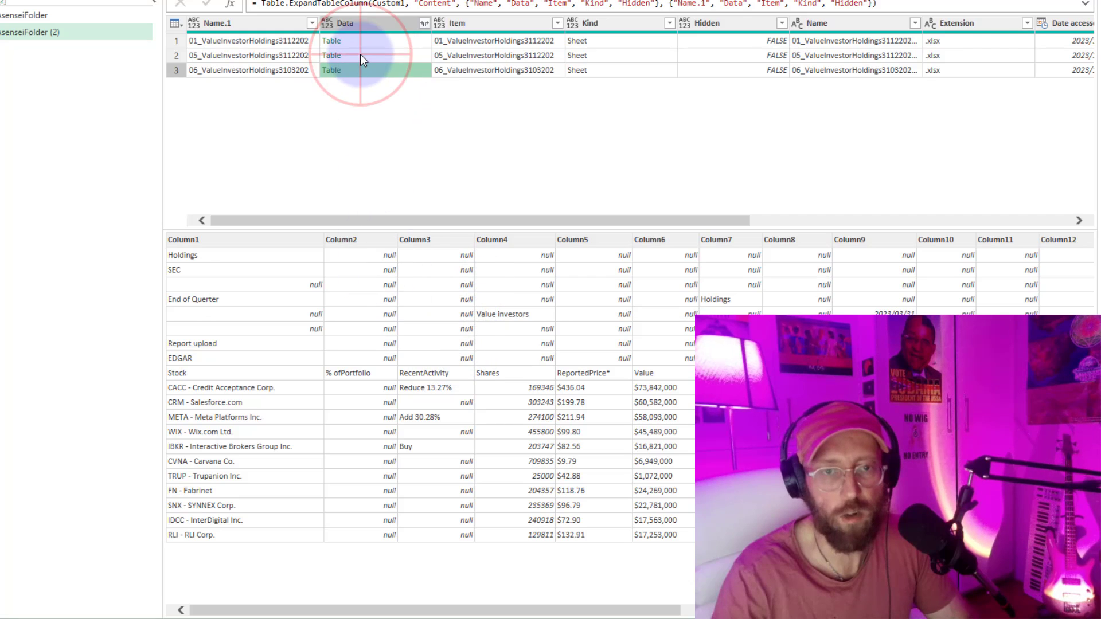
click(360, 54)
click(363, 39)
click(373, 51)
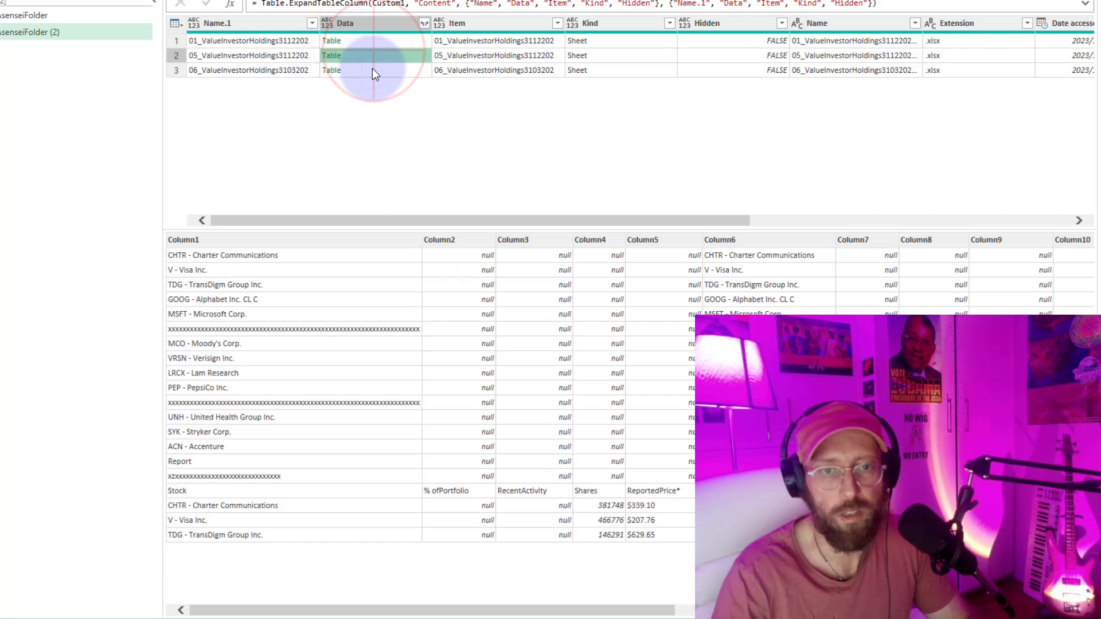
click(374, 71)
click(370, 53)
click(371, 39)
click(372, 53)
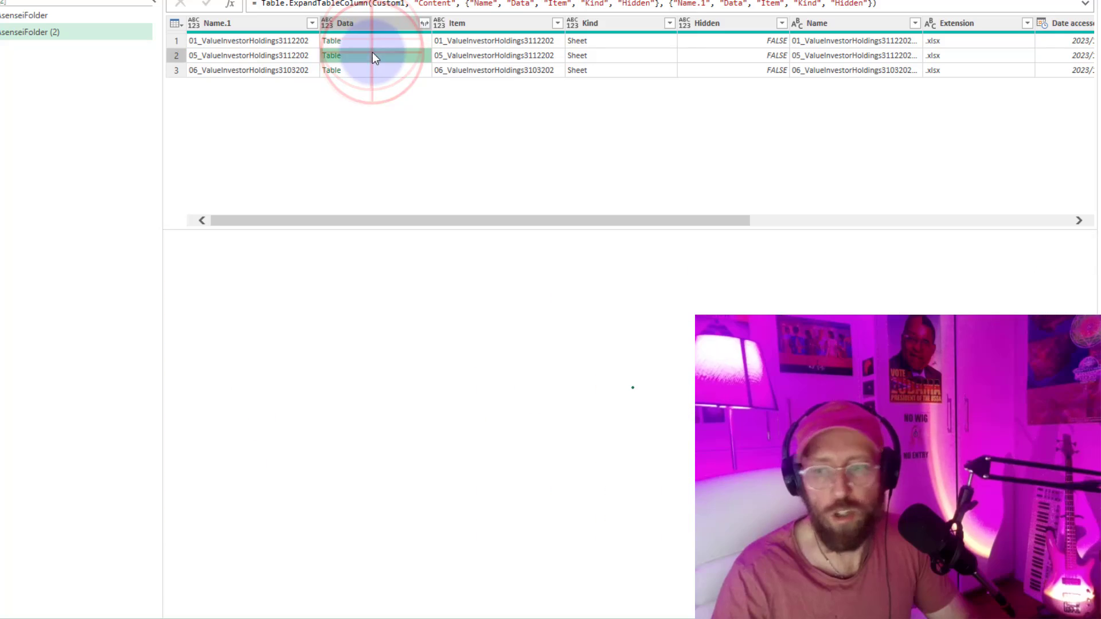
click(379, 75)
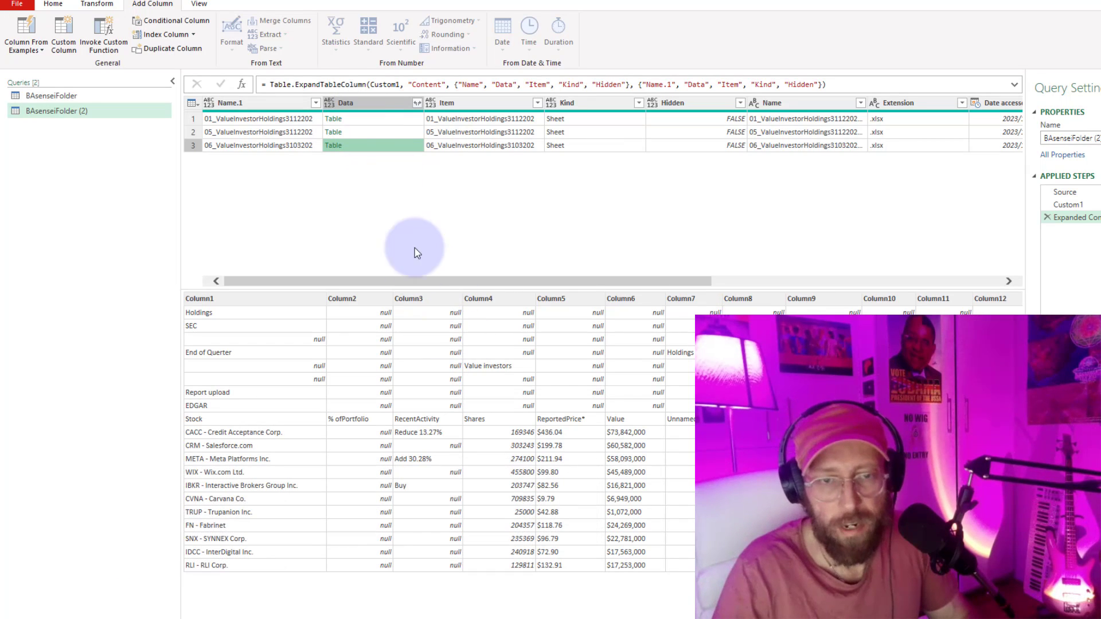
click(363, 132)
click(367, 146)
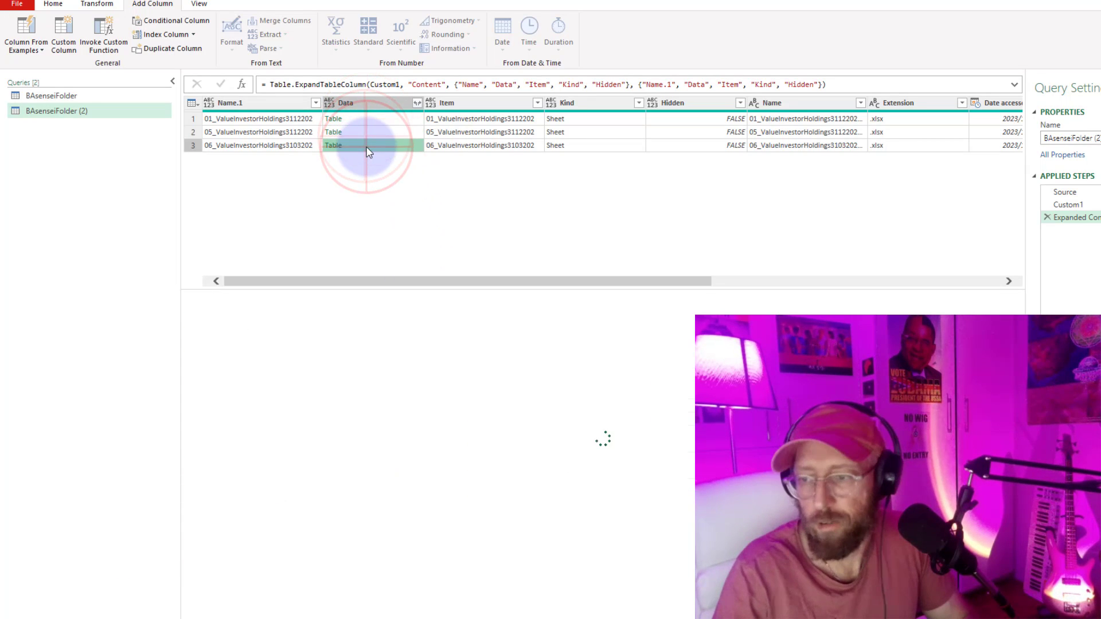
Add a custom column from the copied Table.Skip formula, using [Data] as its table argument.
click(61, 28)
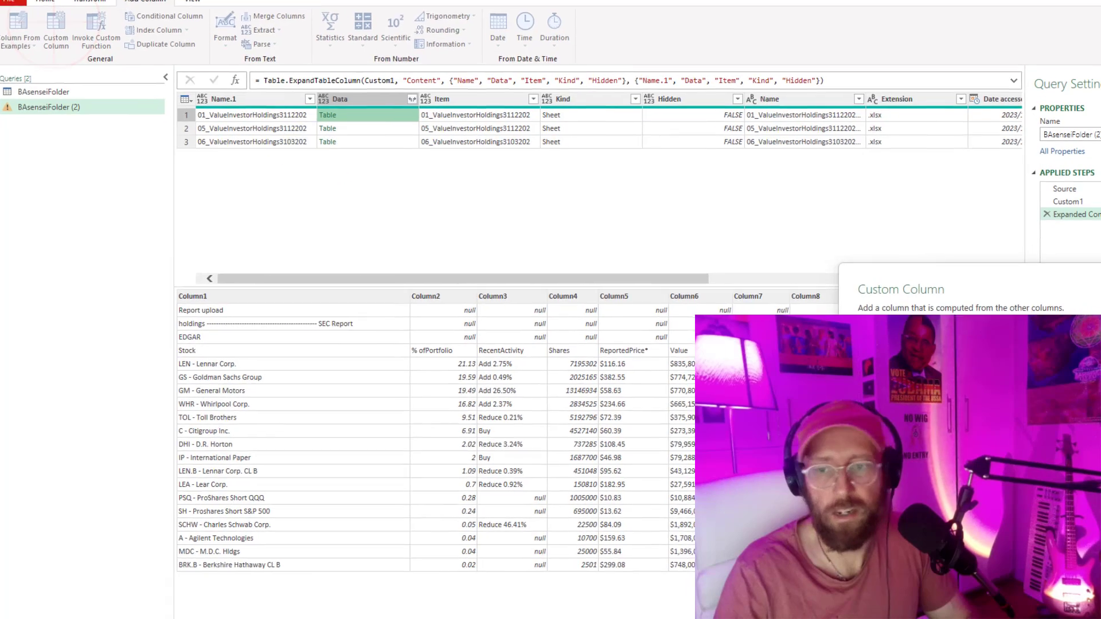
click(218, 195)
text(Table.Skip(#"Added Custom", each not List.ContainsAny(Record.ToList(_), {"Shares", "Value", "RecentActivity"})))
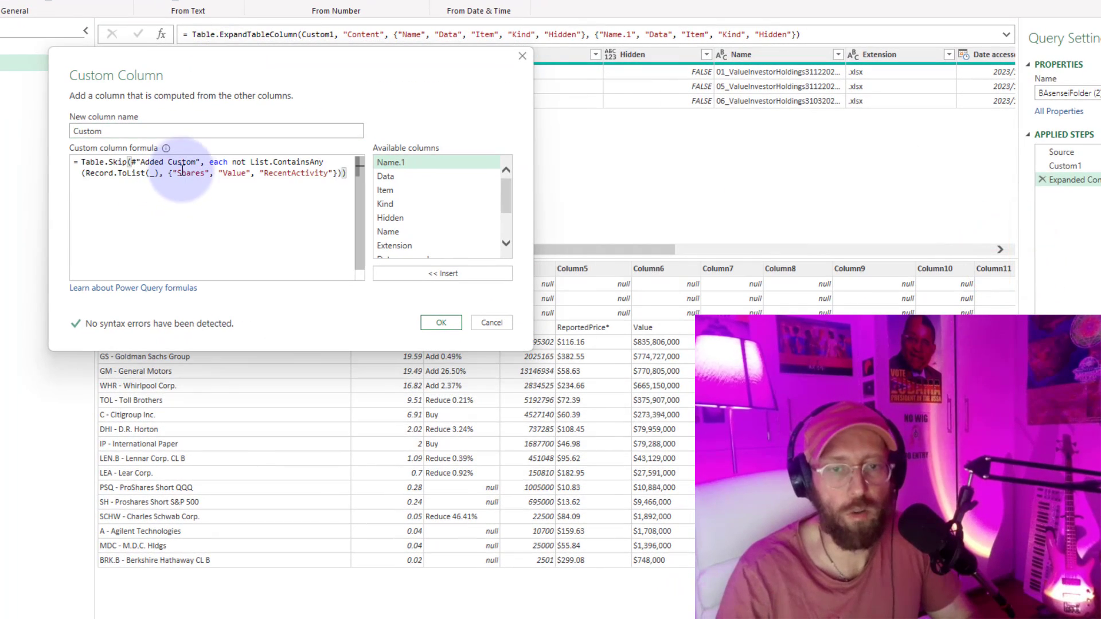
drag(201, 162, 144, 161)
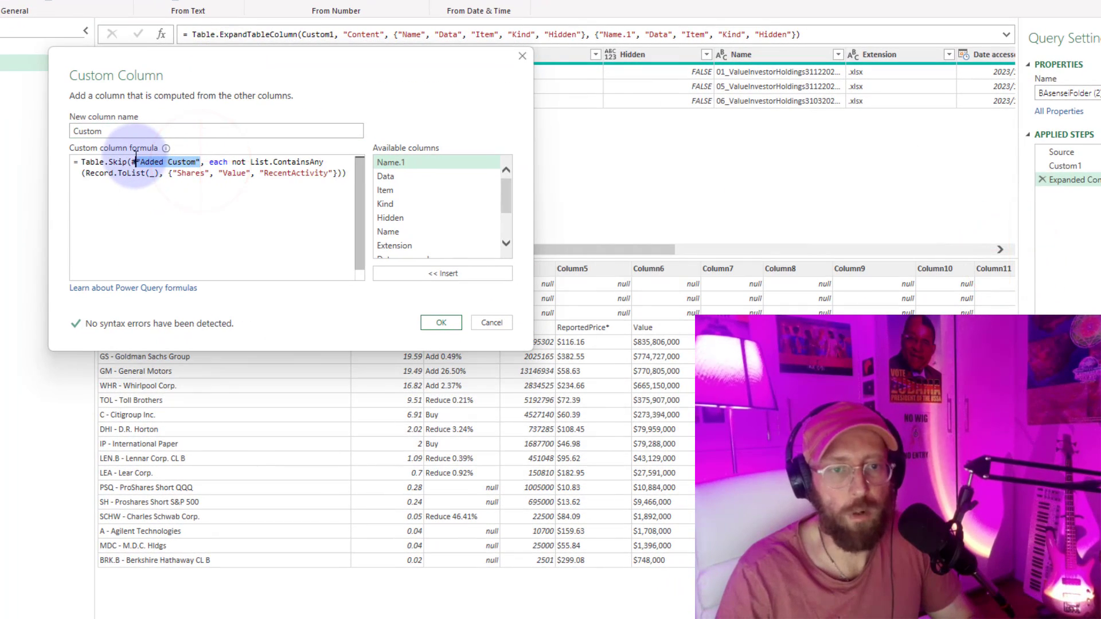
key(BackSpace)
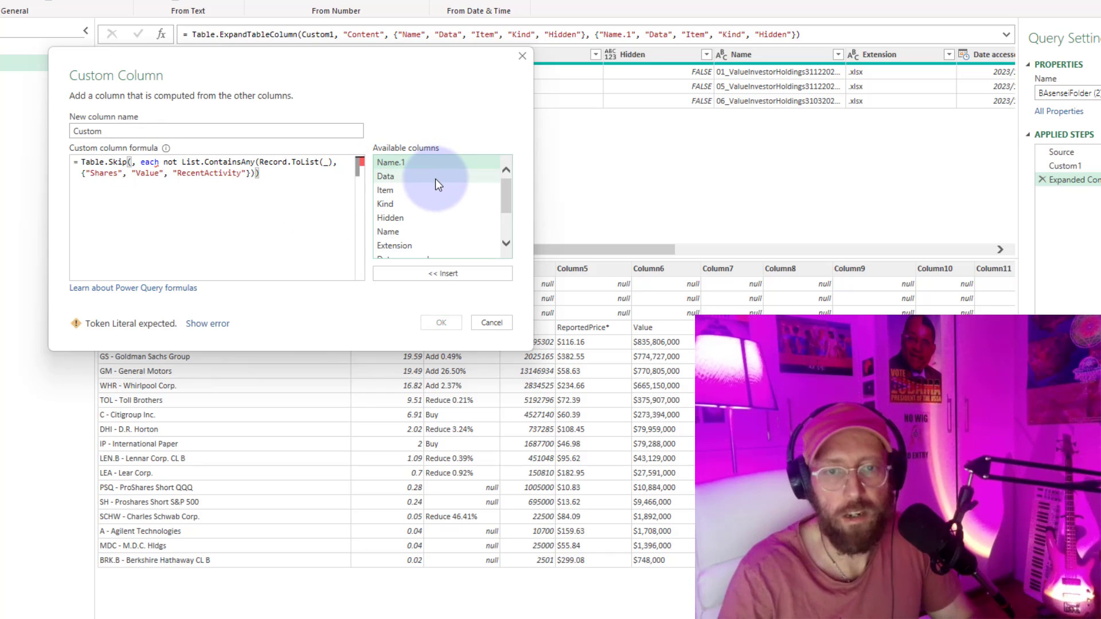
drag(384, 60, 446, 153)
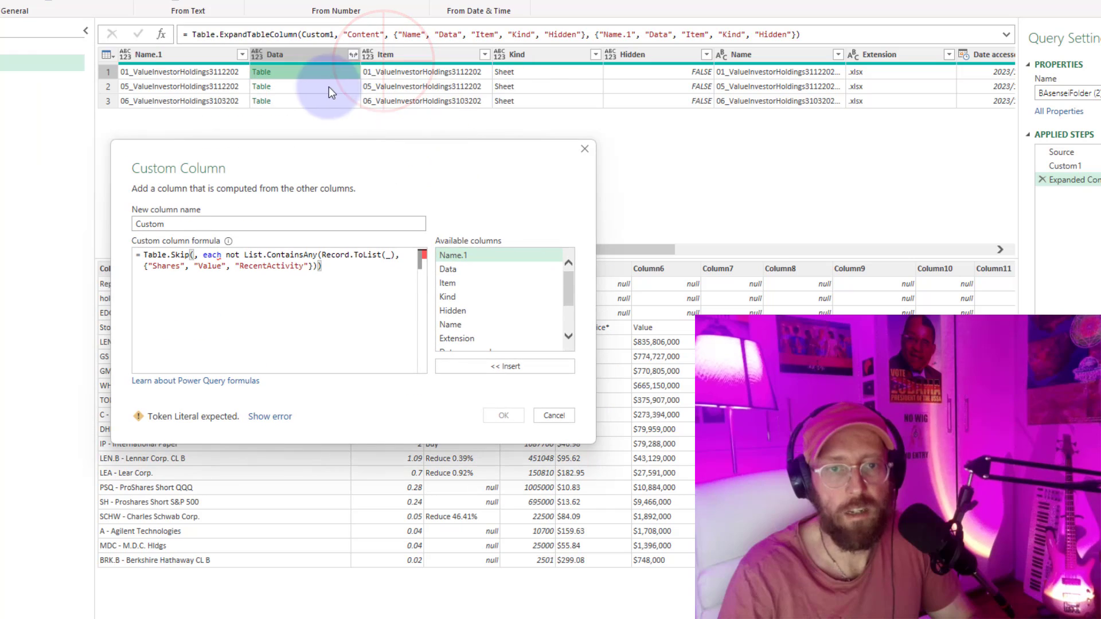
double_click(479, 270)
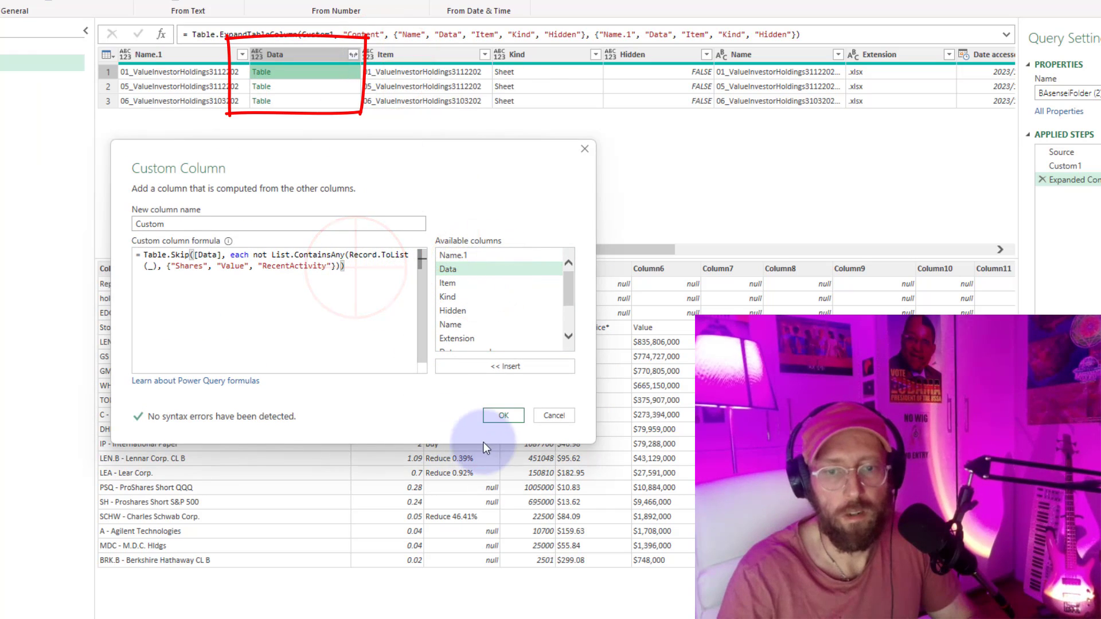
click(502, 415)
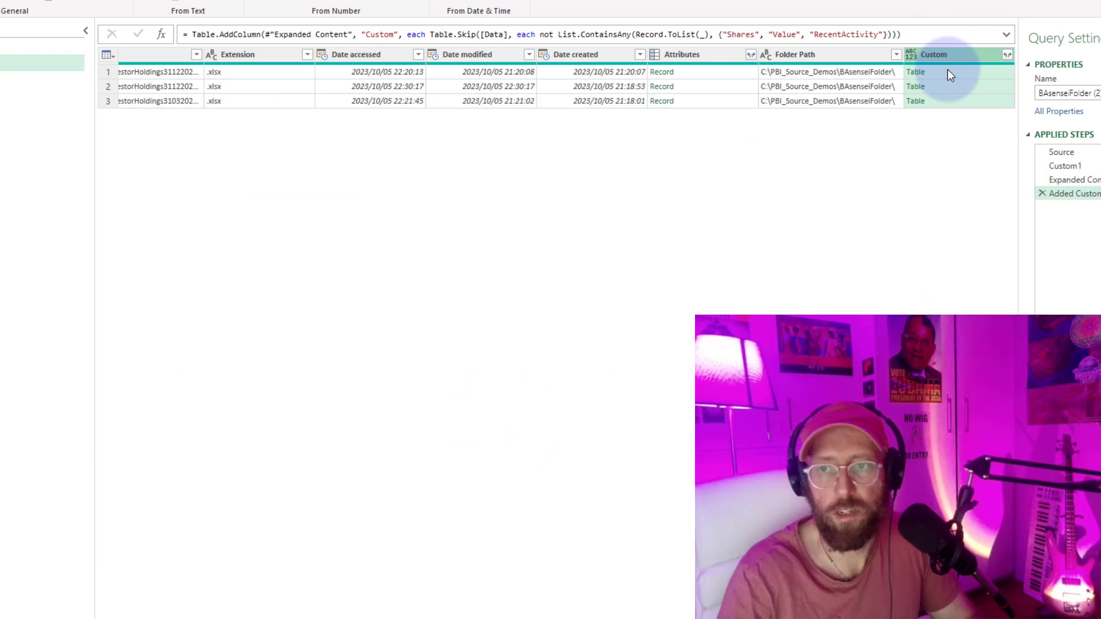
Preview the three tables in the Custom column to check that each starts at its header row.
click(947, 70)
click(946, 87)
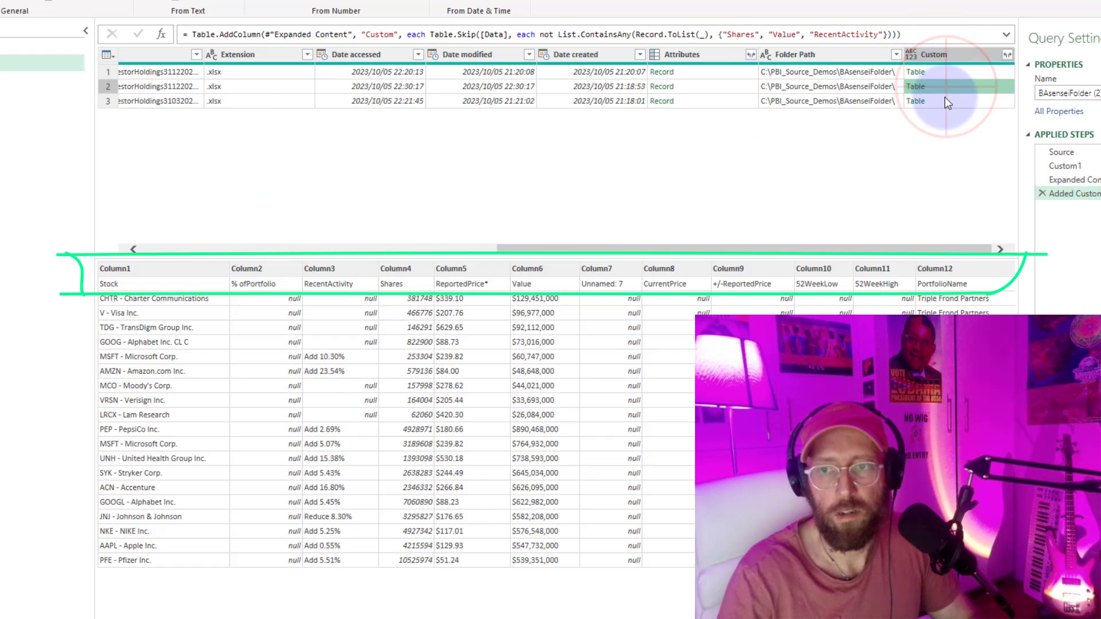
click(944, 101)
click(943, 74)
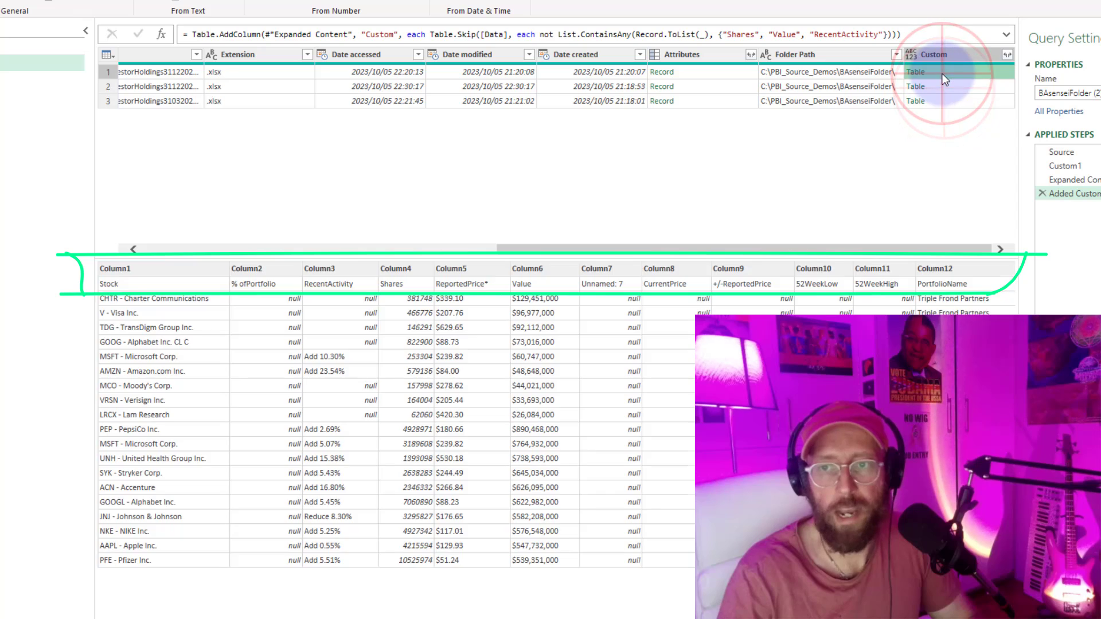
click(946, 86)
click(946, 102)
click(946, 86)
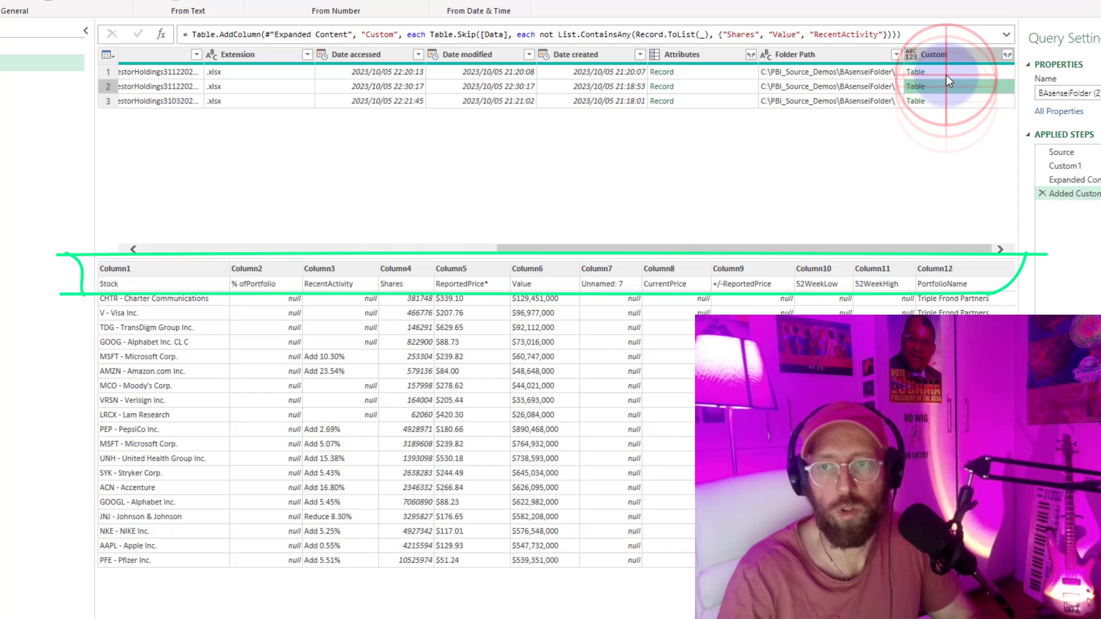
click(946, 74)
click(946, 85)
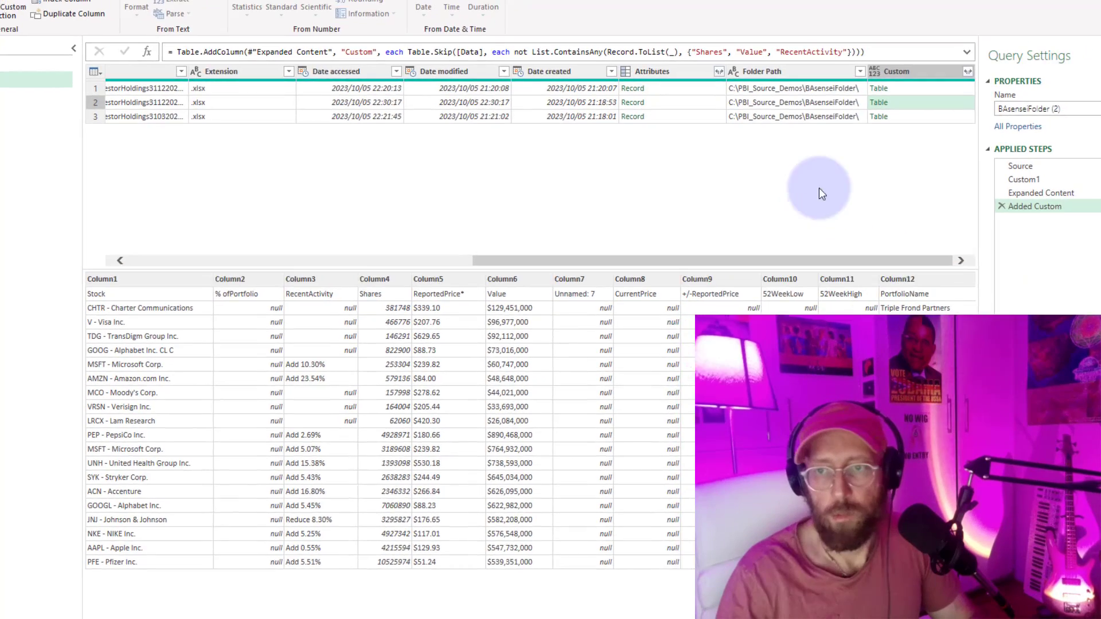
click(885, 105)
click(886, 119)
click(885, 134)
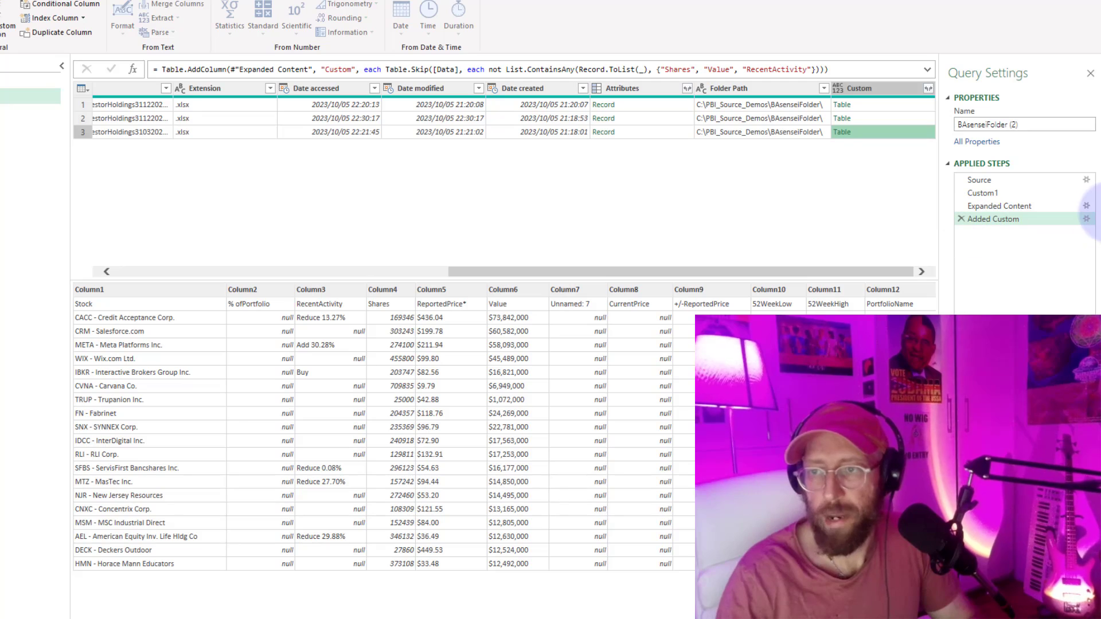
Edit the Added Custom step to wrap its Table.Skip formula in Table.PromoteHeaders.
click(1086, 220)
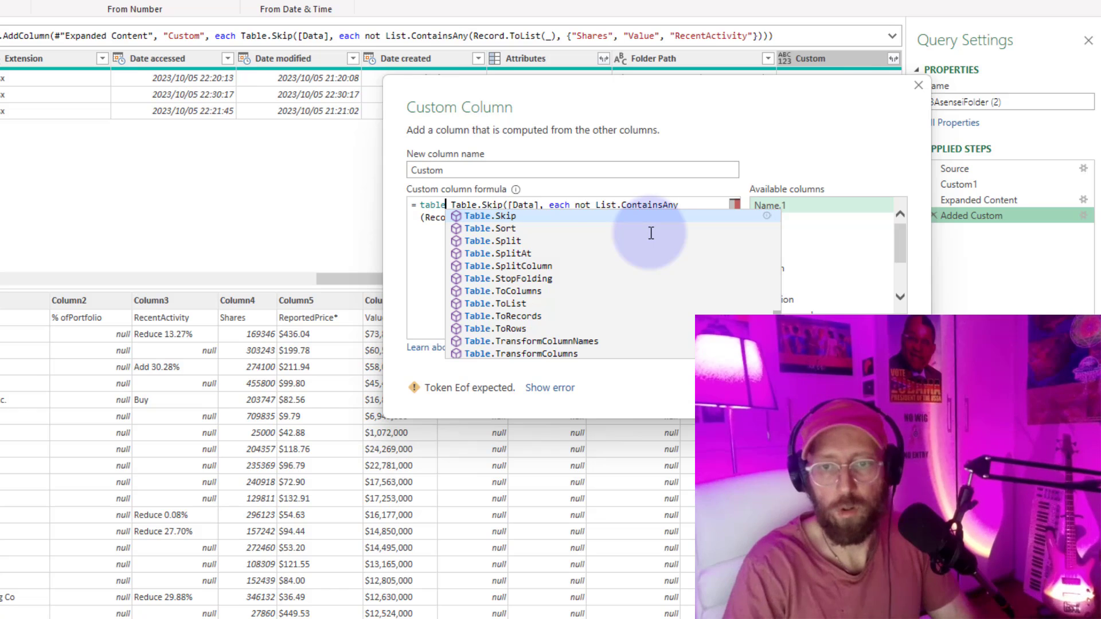
text(.pro)
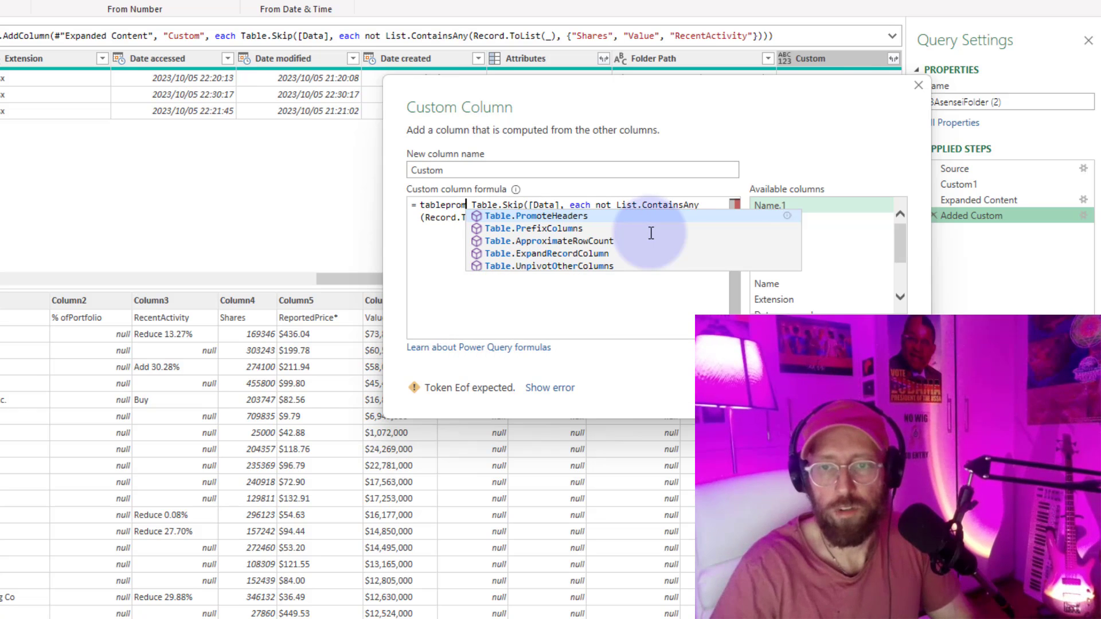
key(Tab)
text(()
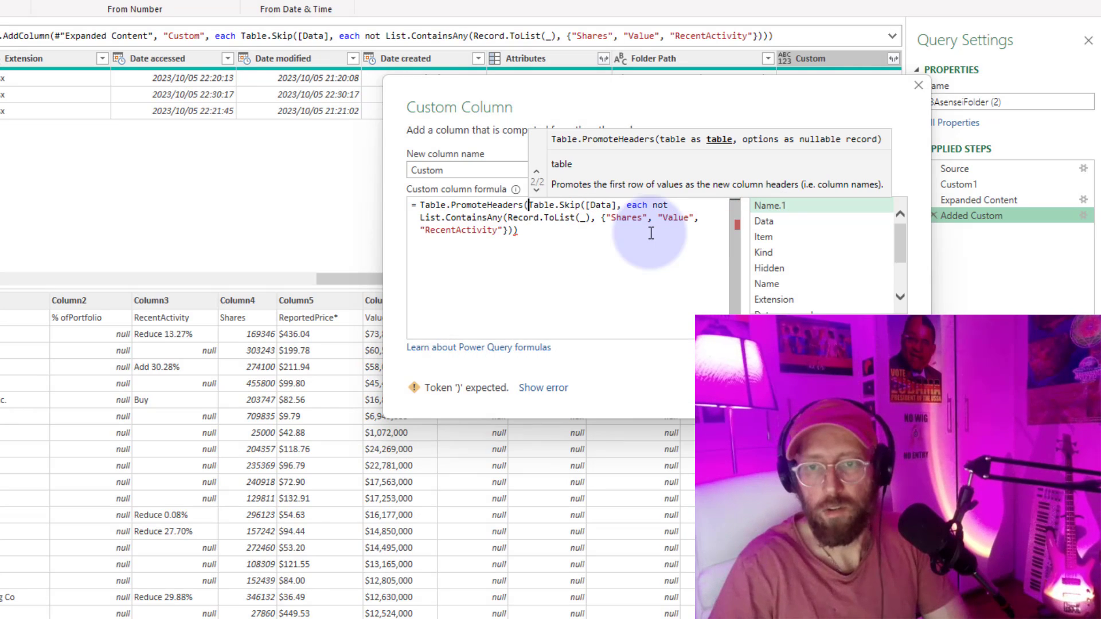
key(Escape)
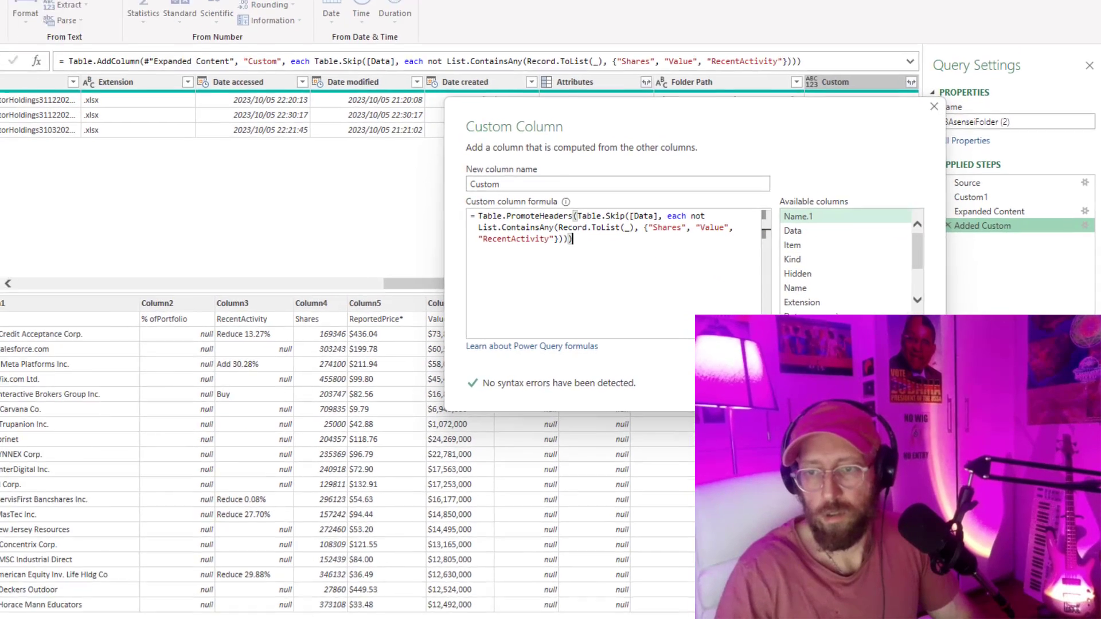
click(816, 391)
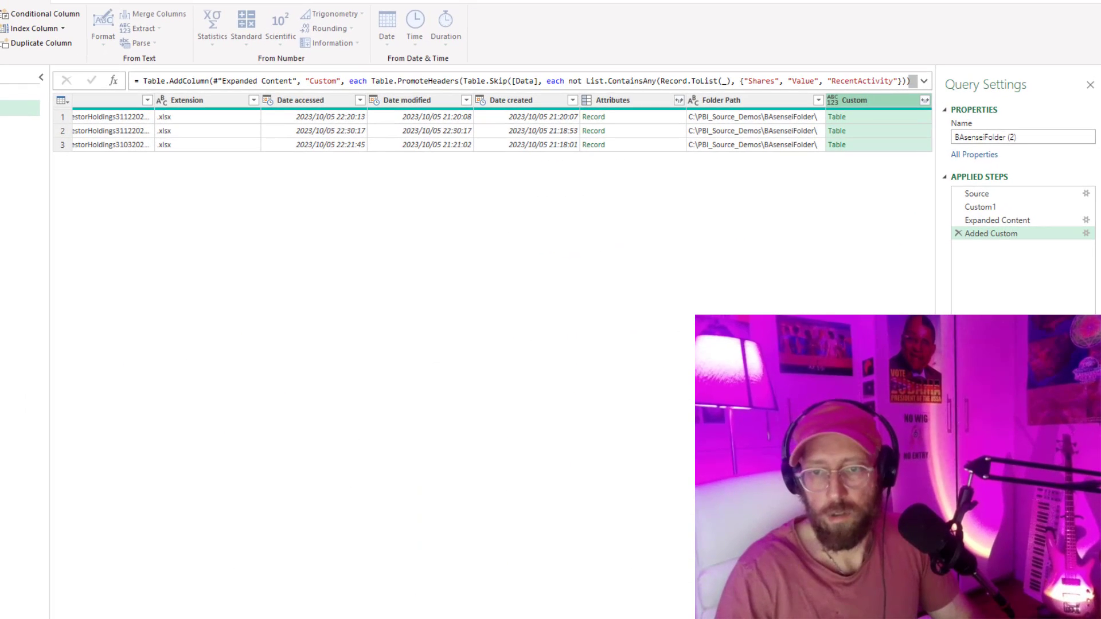
Preview each table in the Custom column to check its promoted column headers.
click(886, 118)
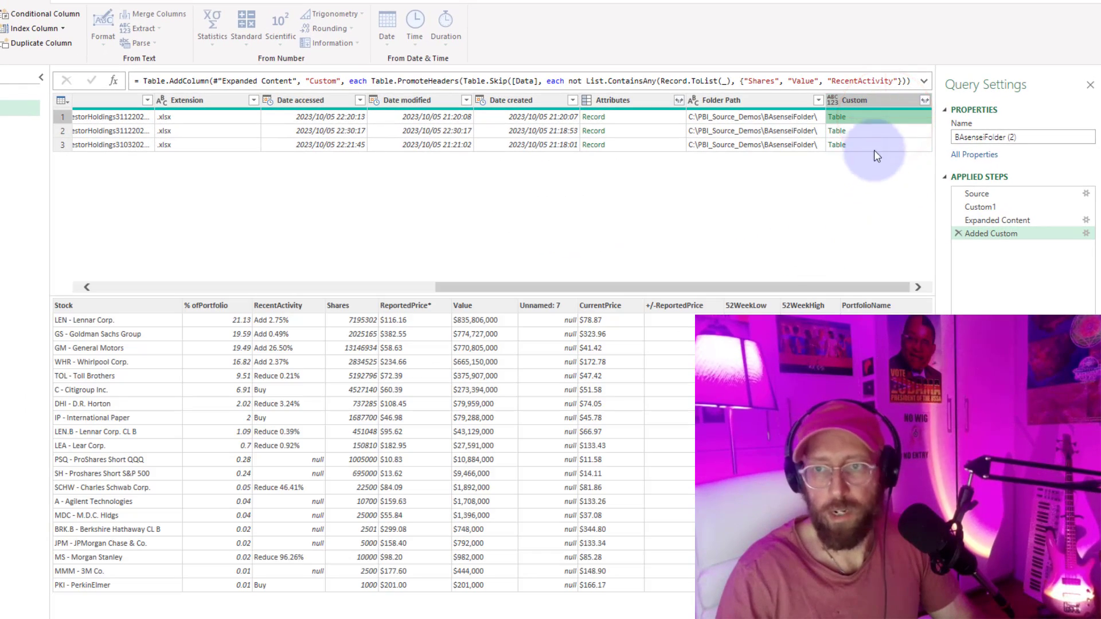
click(870, 135)
click(875, 144)
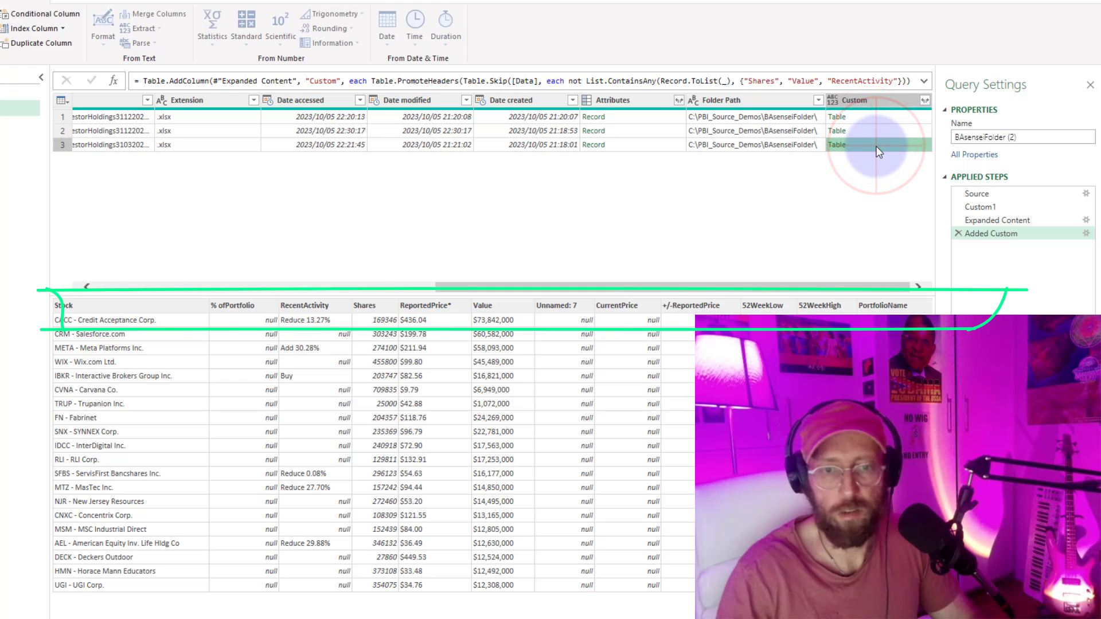
click(877, 133)
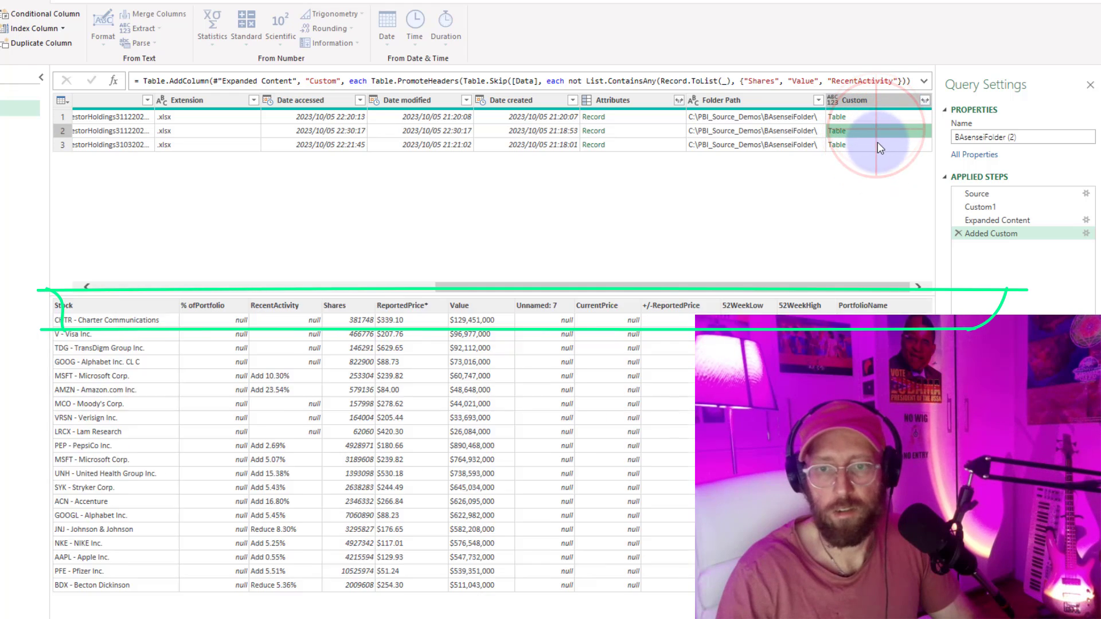
click(879, 143)
click(877, 116)
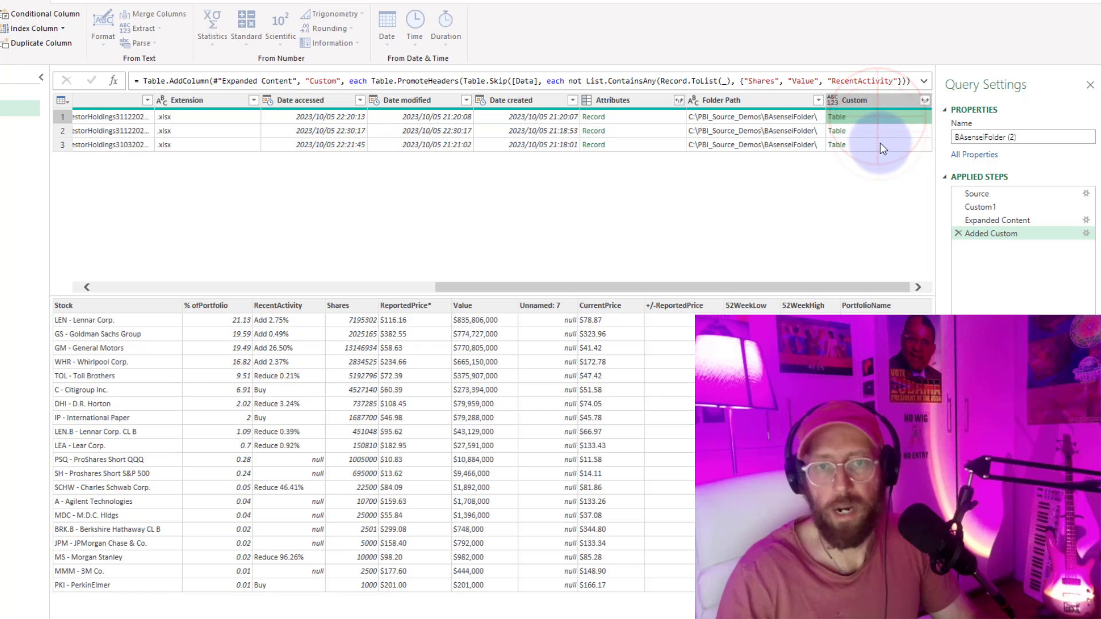
Add a new query step that combines the tables with Table.Combine(#"Added Custom"[Custom]) and review the combined rows.
click(117, 81)
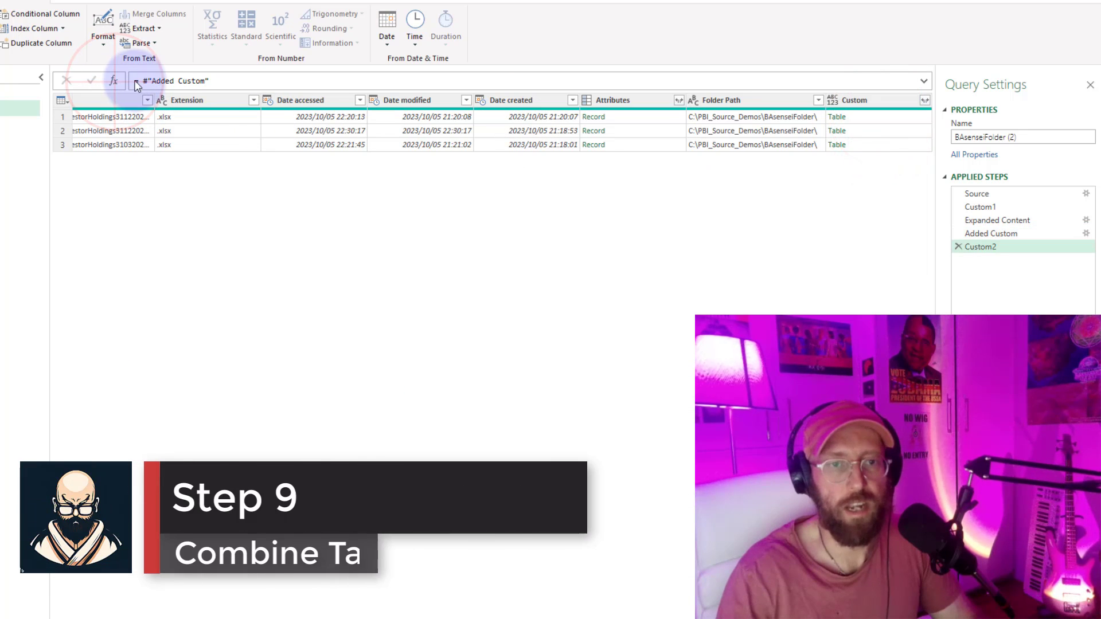
text(tableco)
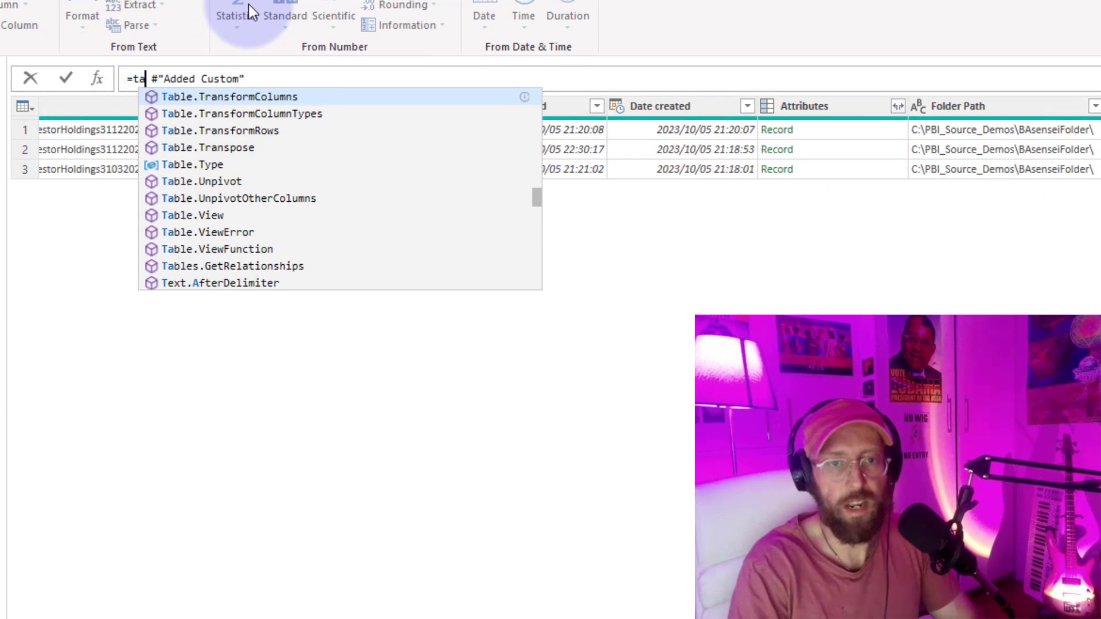
text(m)
key(Tab)
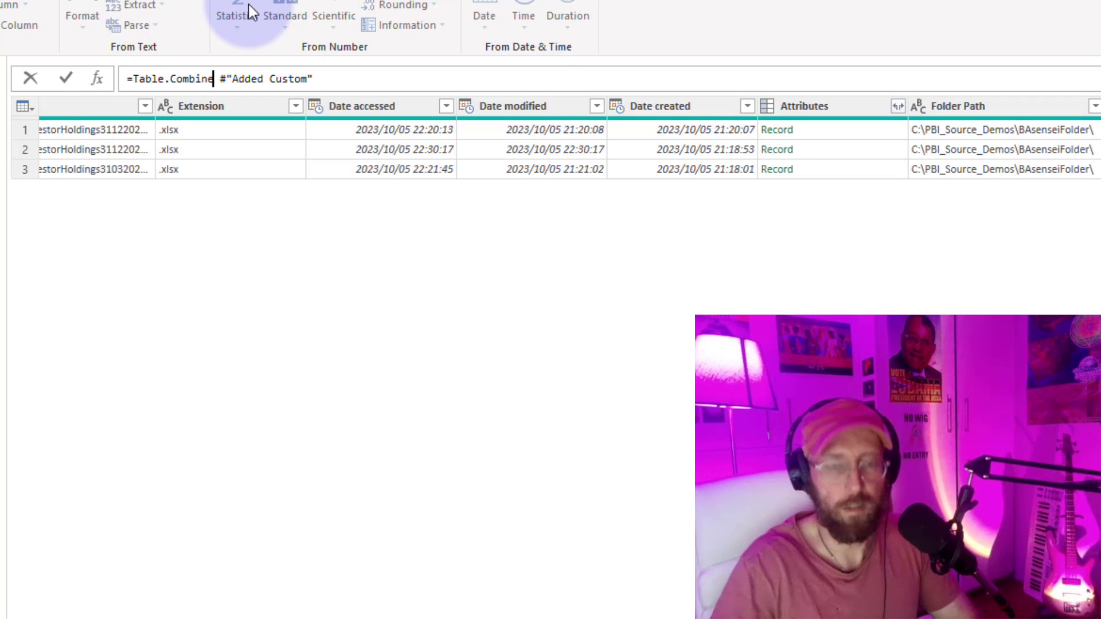
text(()
key(Delete)
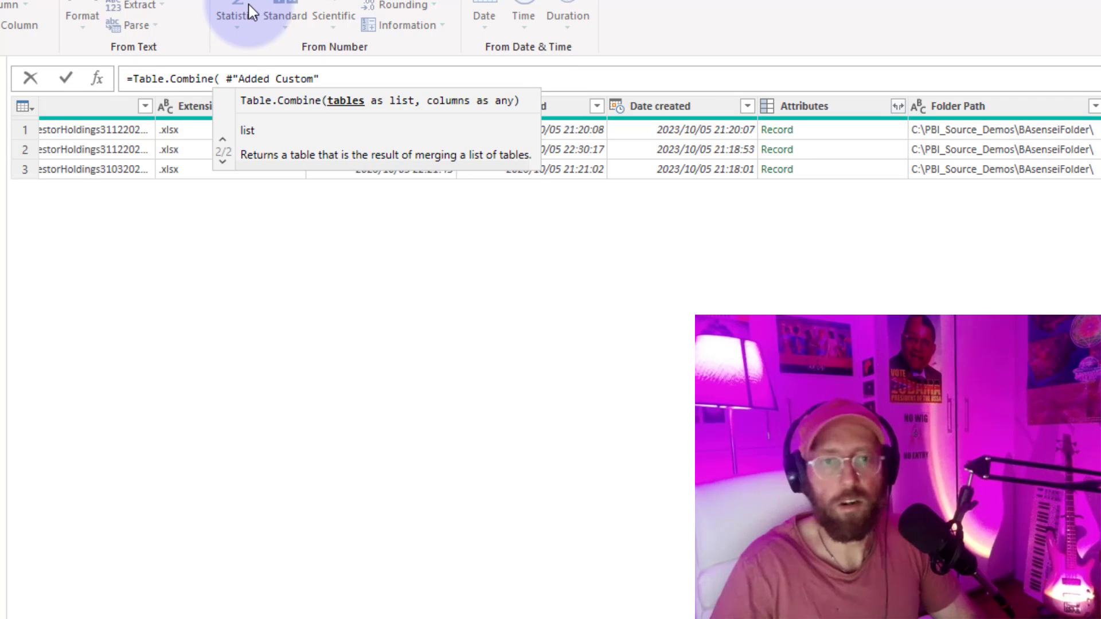
key(Delete)
key(End)
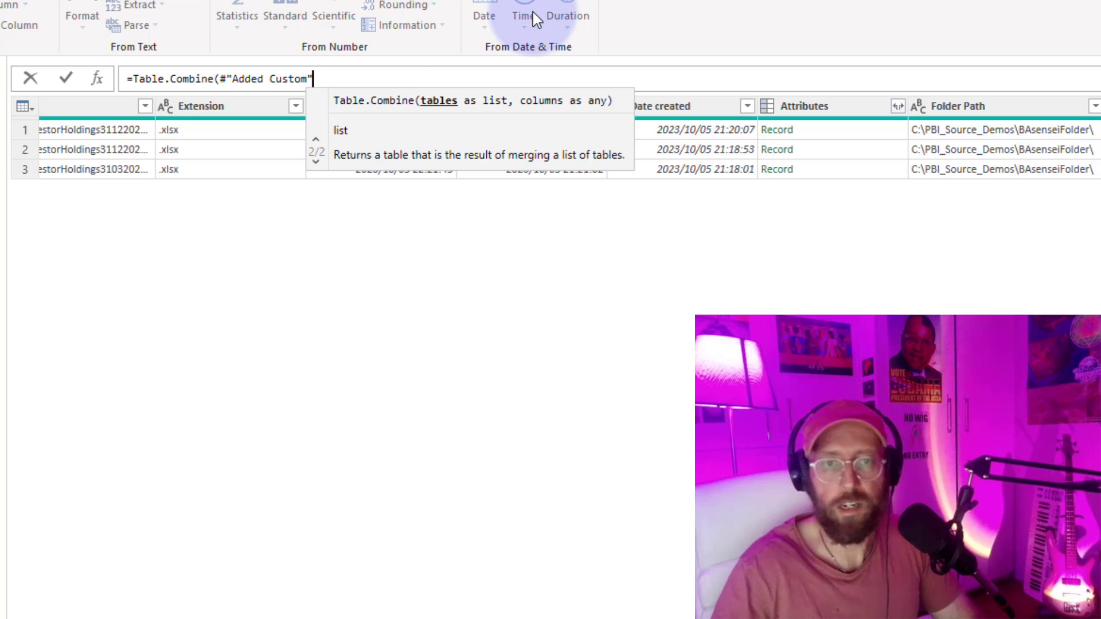
text([Cu)
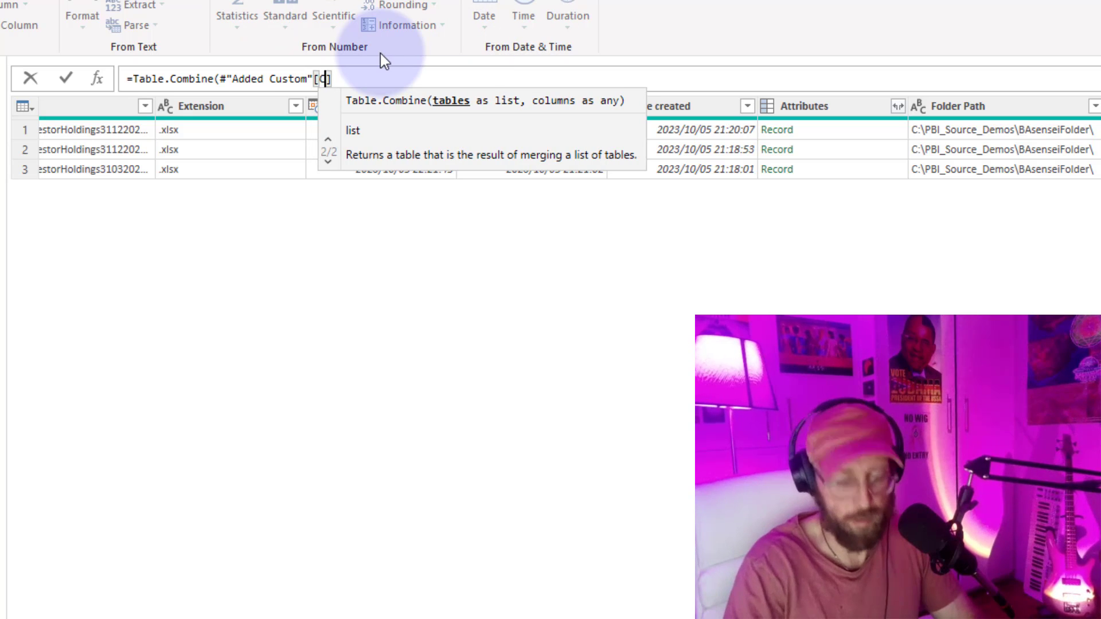
text(stom]))
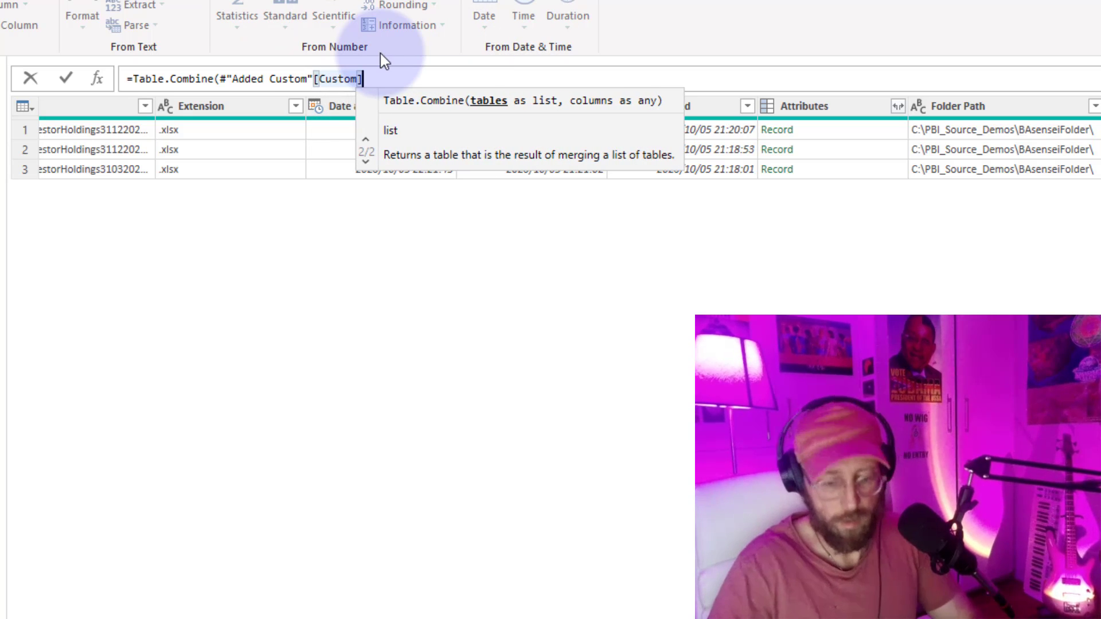
key(Return)
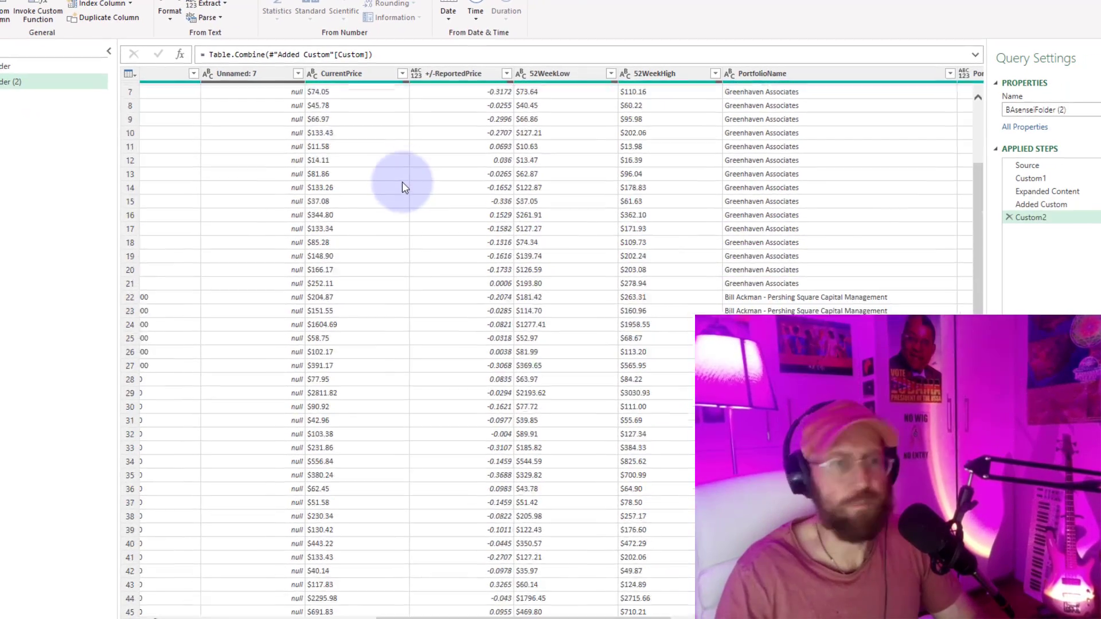
scroll(402, 181, down, 20)
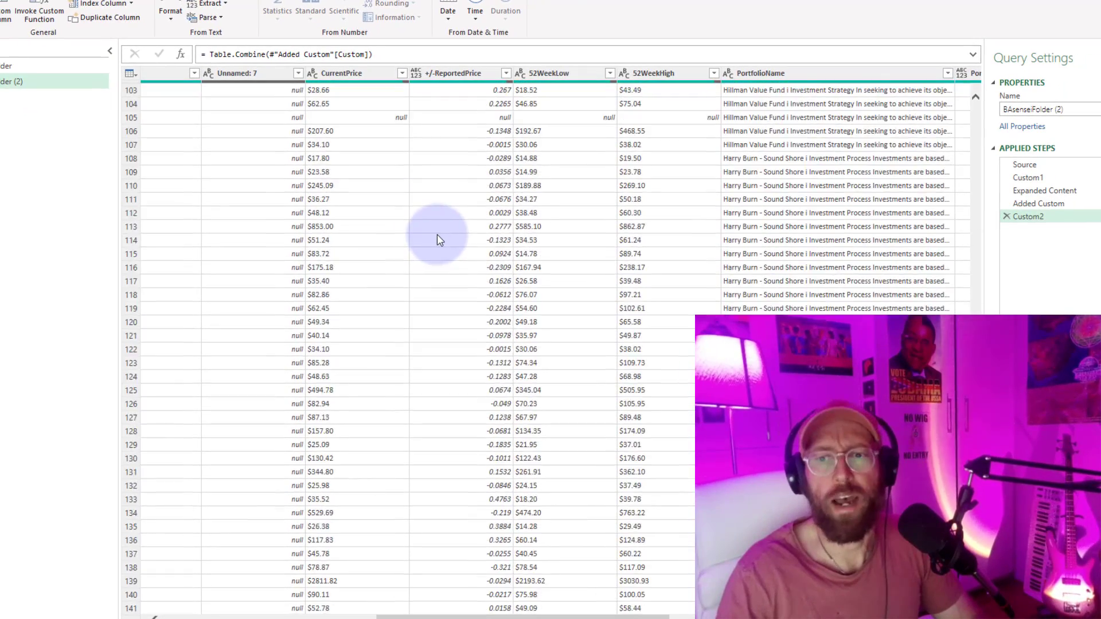
scroll(438, 236, up, 20)
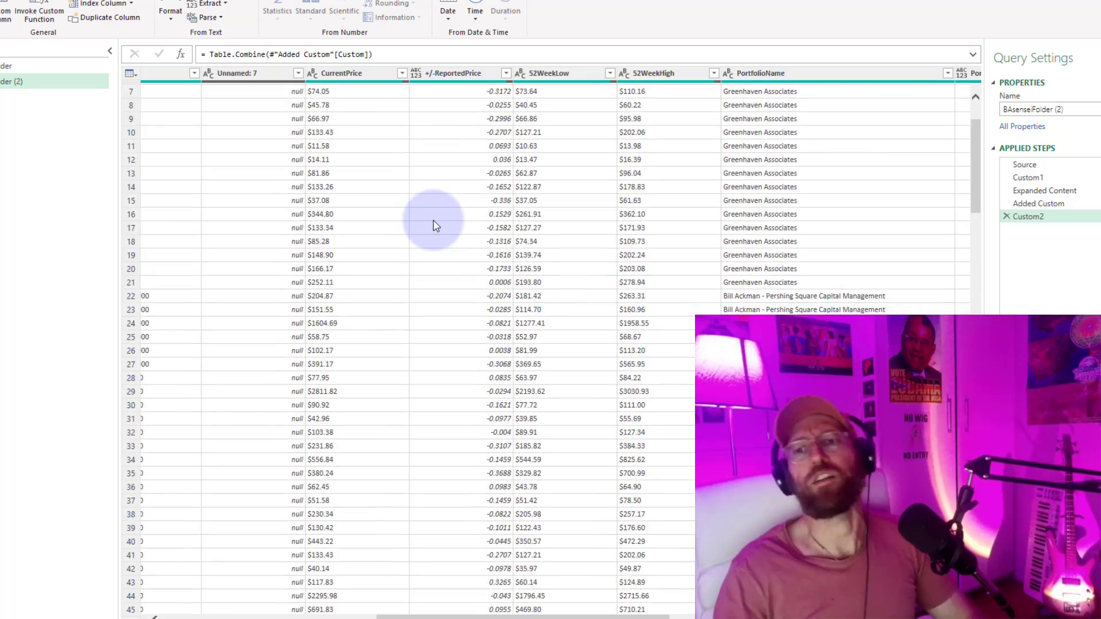